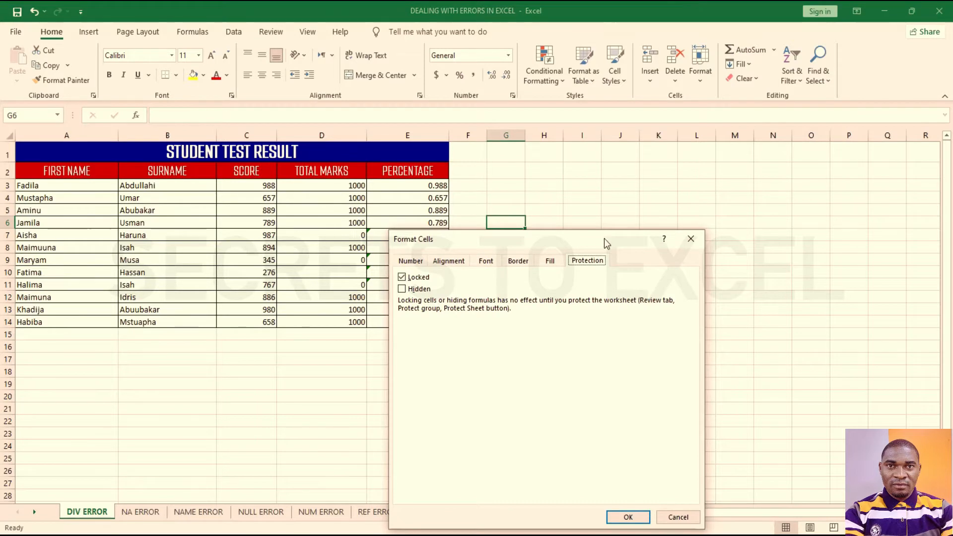
Step: Look over the cells' locking and hiding settings in Format Cells, closing without changes
click(420, 136)
click(448, 136)
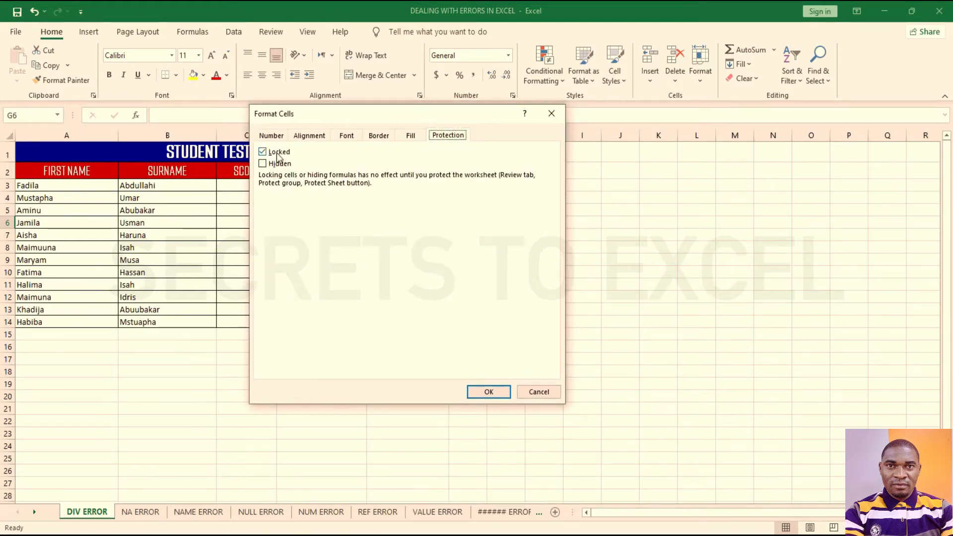
click(538, 392)
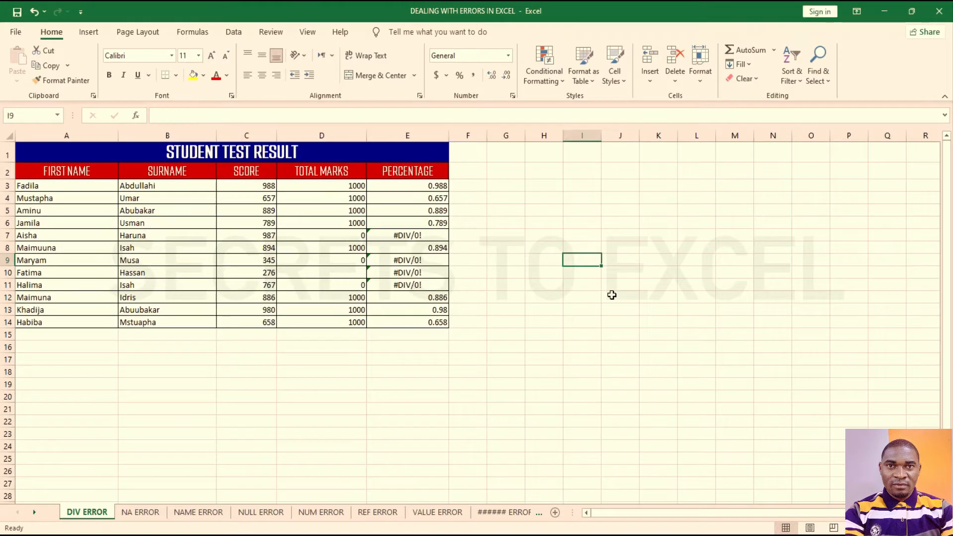
click(612, 294)
Step: Recheck cell protection via Home > Format, then insert a blank Sheet1 after DIV ERROR
click(51, 31)
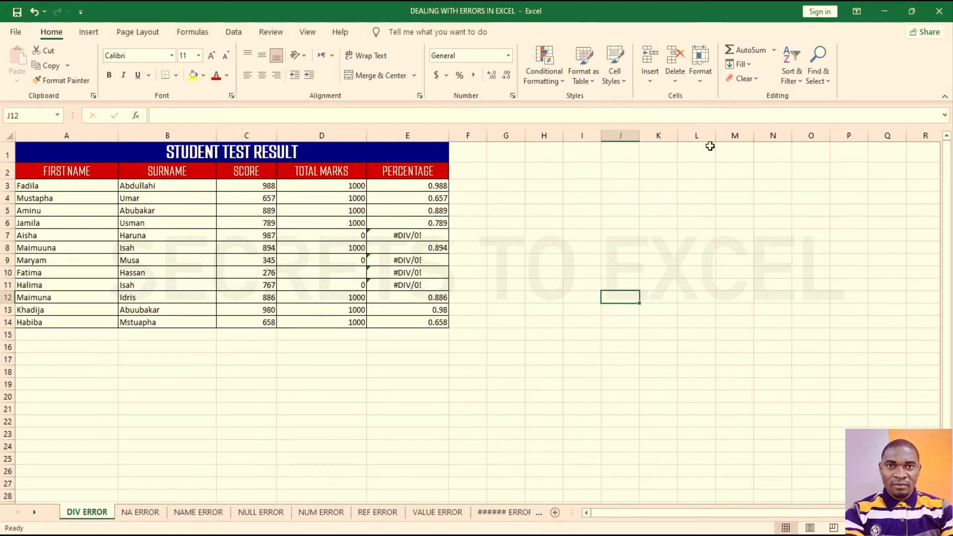
click(701, 82)
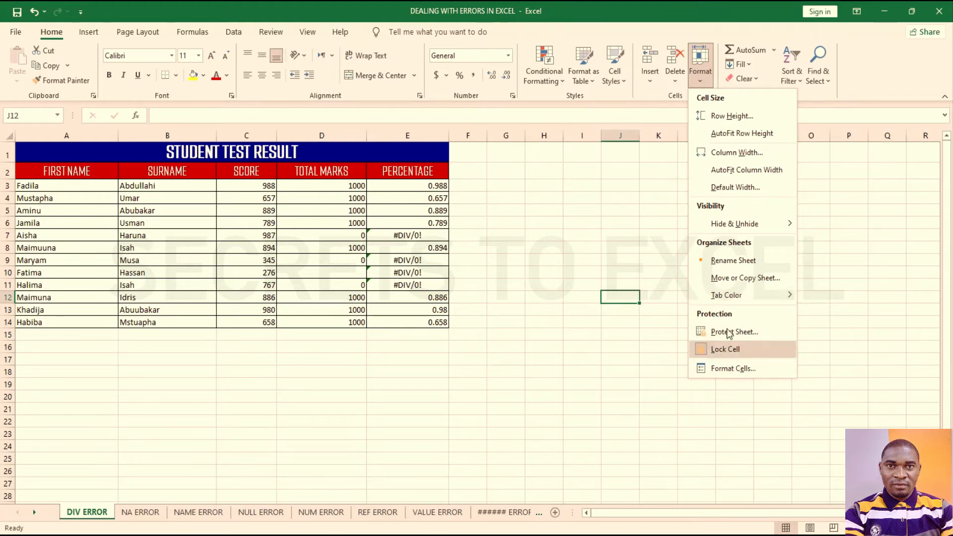
click(738, 371)
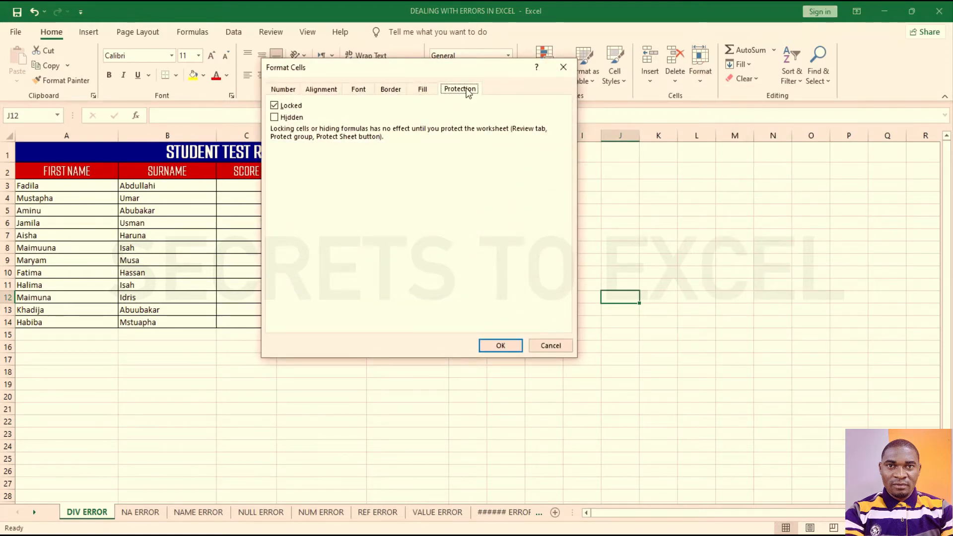
click(563, 67)
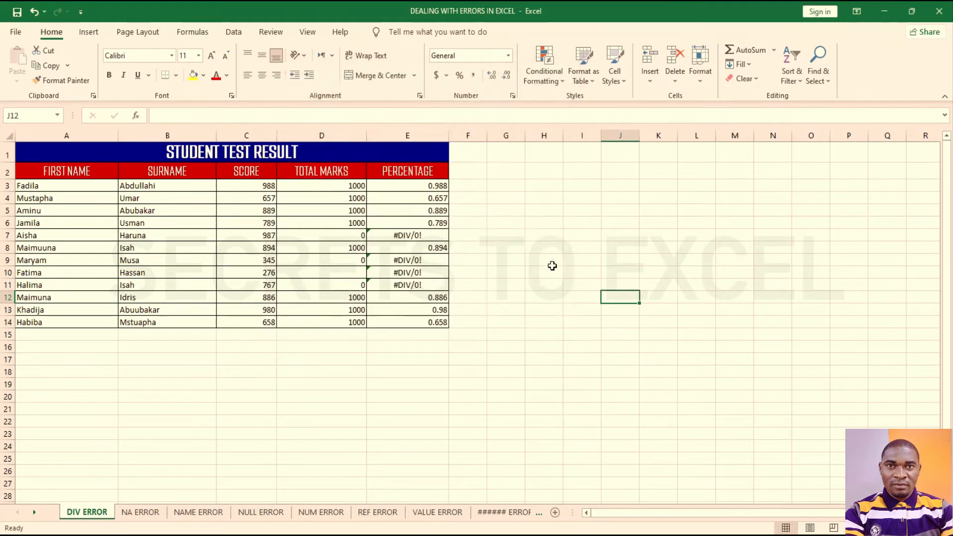
click(280, 35)
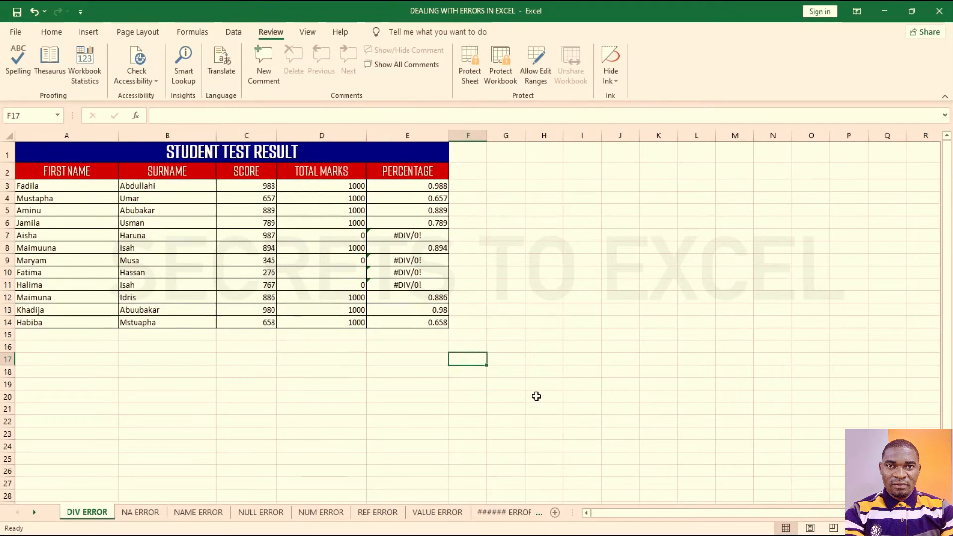
click(555, 512)
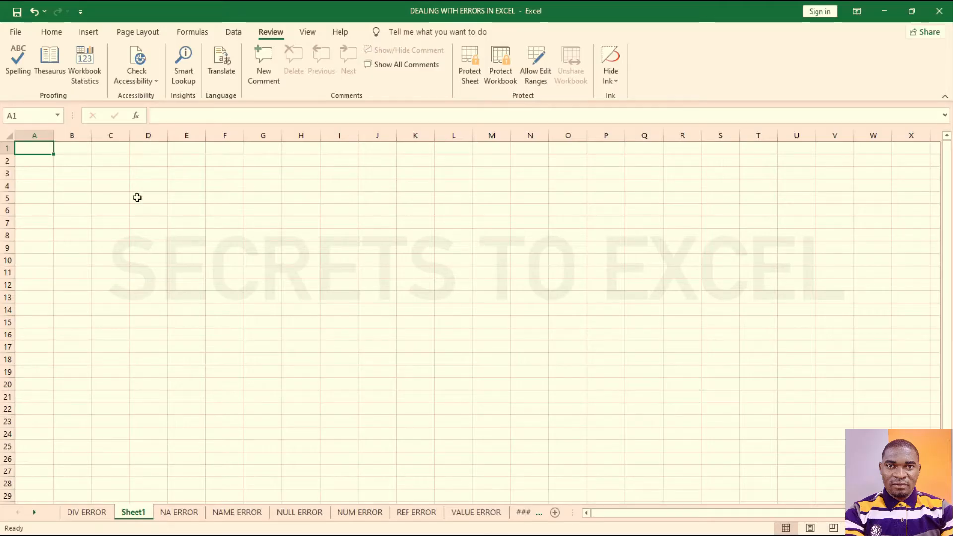
Step: Select the whole sheet and view its protection settings without changing them
click(11, 137)
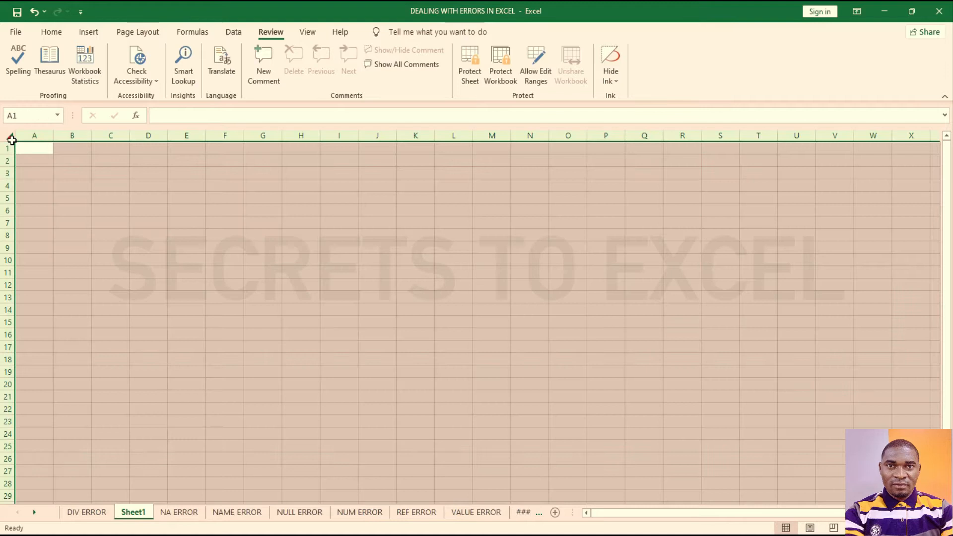
right_click(280, 176)
click(323, 332)
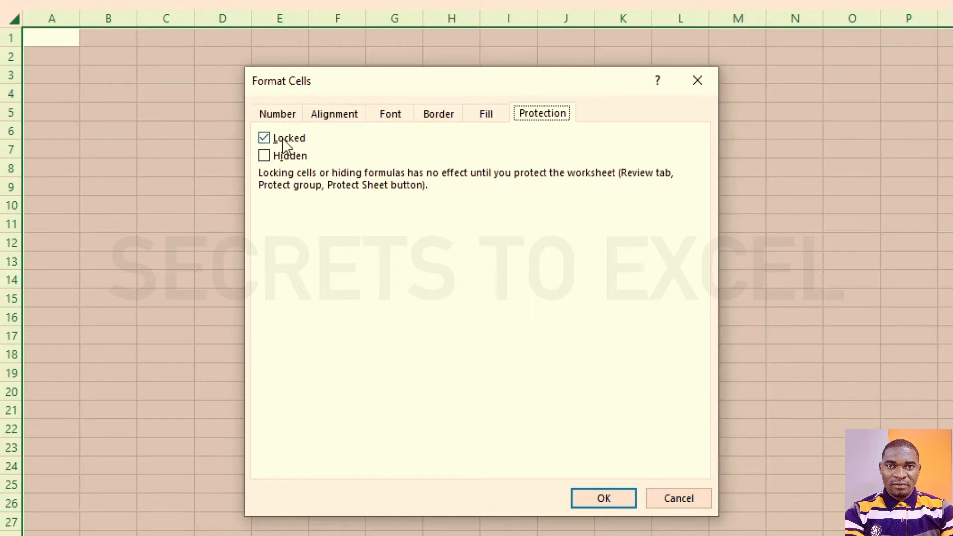
click(678, 498)
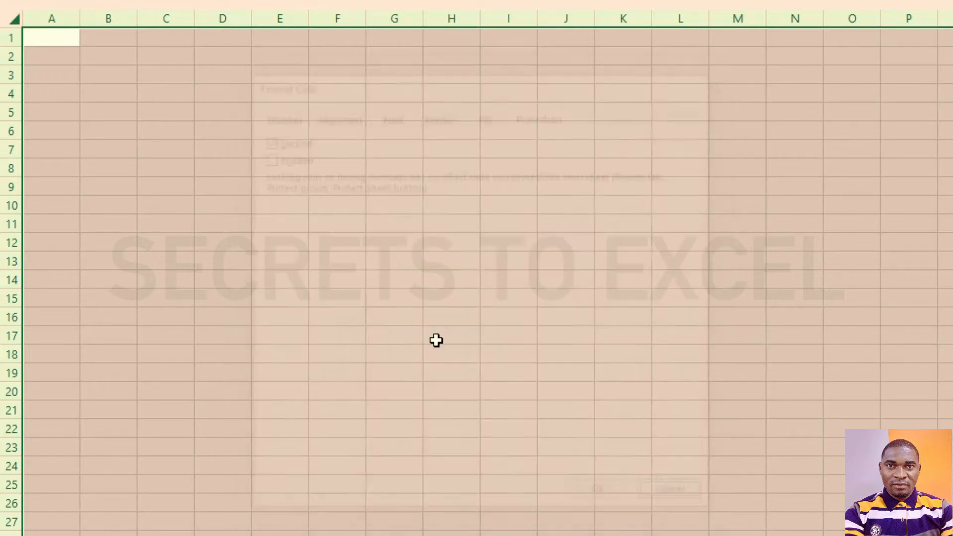
Step: Toggle Locked off and back on for cell A1, applying it as Locked
click(68, 39)
right_click(68, 39)
click(132, 442)
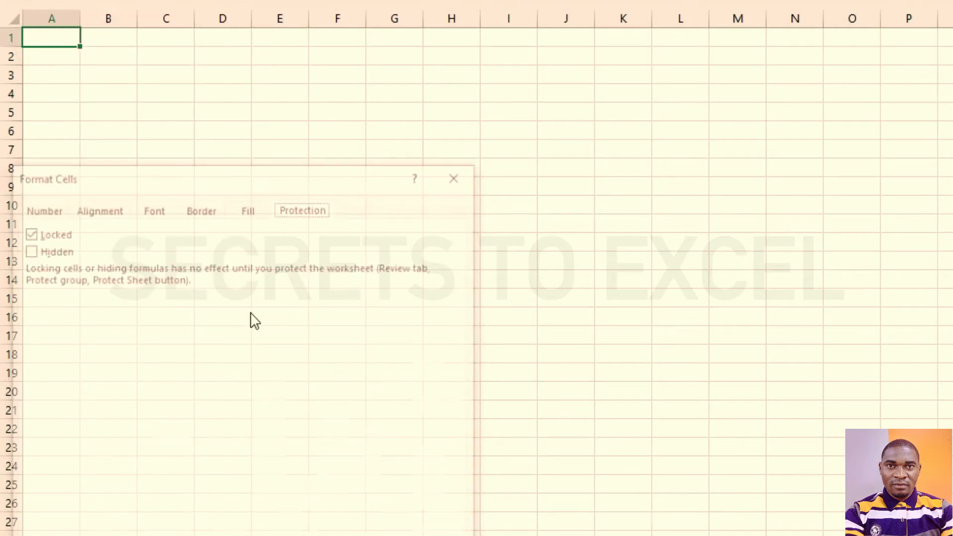
click(26, 232)
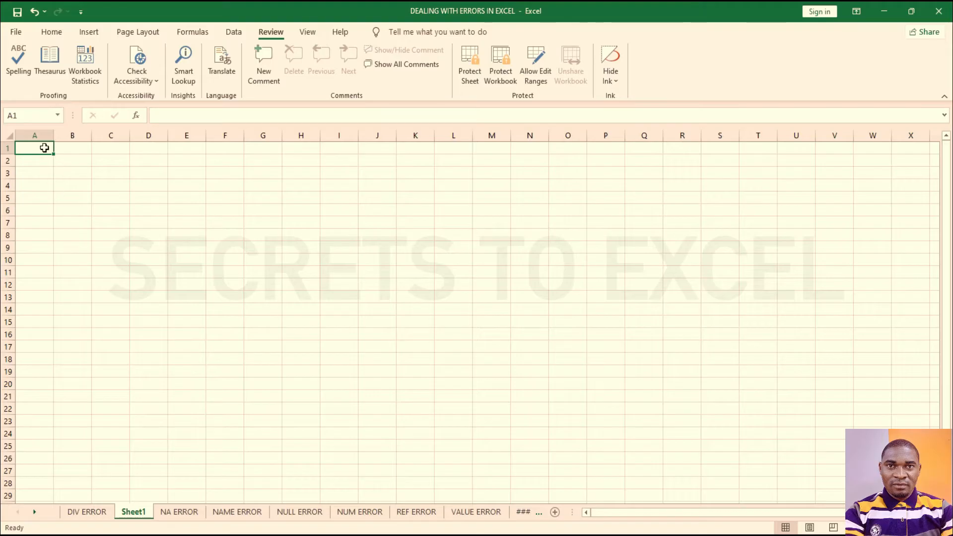
right_click(45, 148)
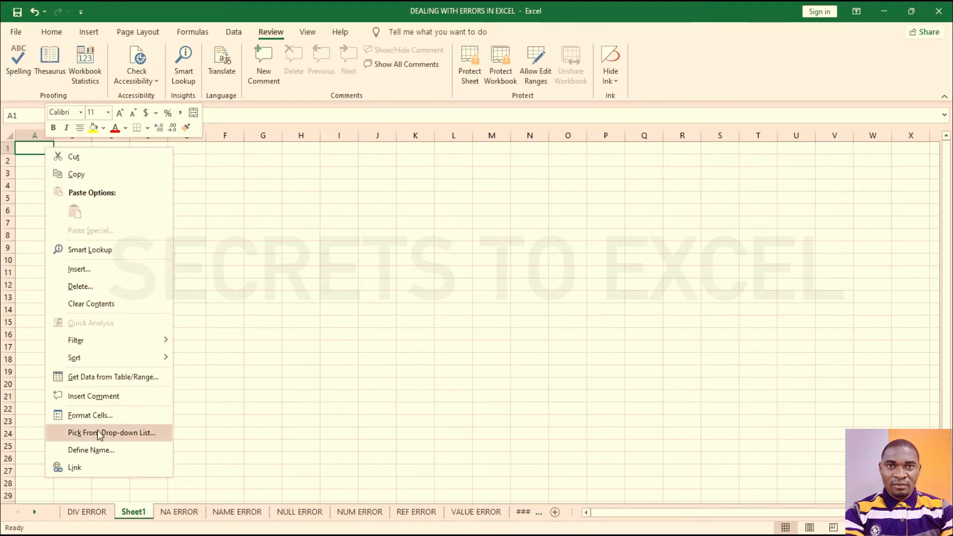
click(98, 415)
click(18, 277)
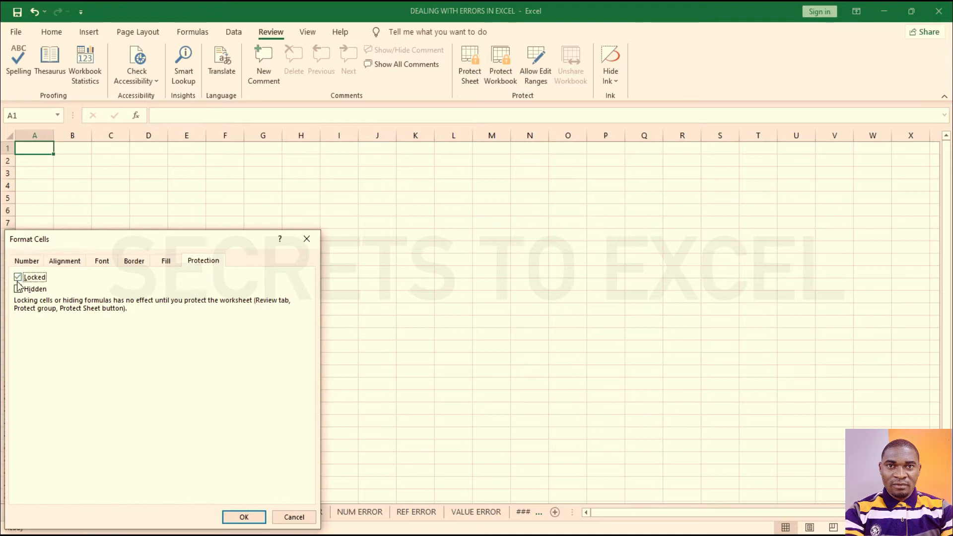
click(251, 519)
click(114, 222)
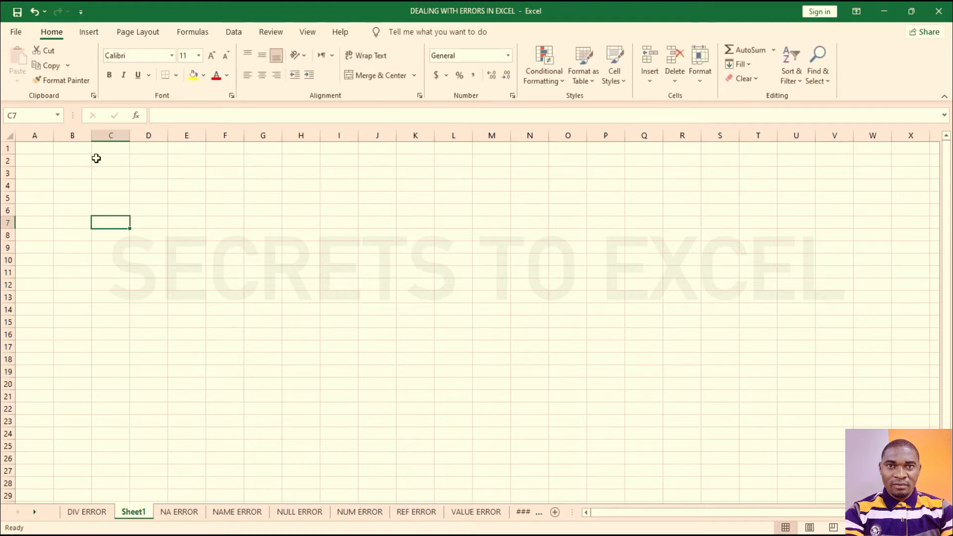
Step: Enter JUI in D4 and KIJ in E4 on Sheet1
click(152, 188)
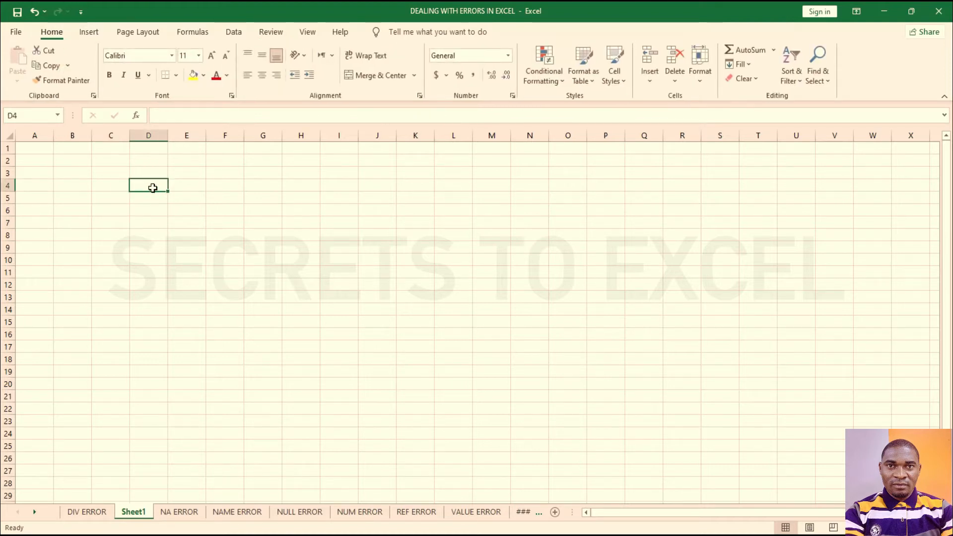
text(JUI)
key(ctrl+Return)
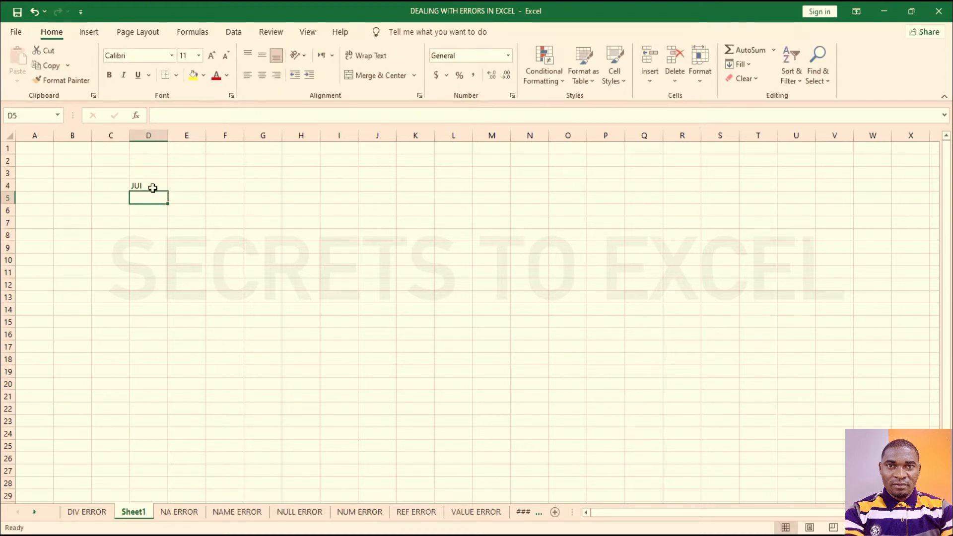
click(182, 191)
text(KIJ)
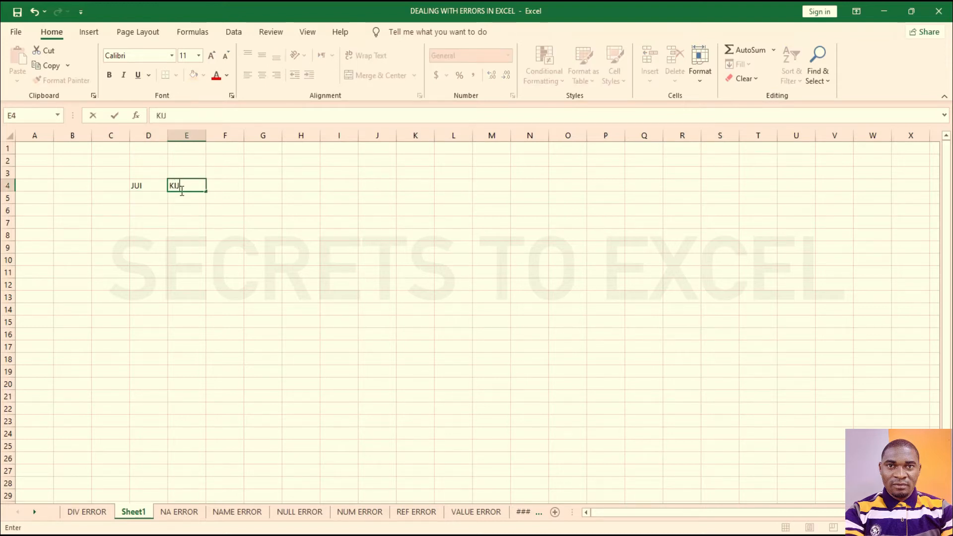
key(Return)
Step: Enter LOIK in E7, then add a new blank Sheet2
click(200, 220)
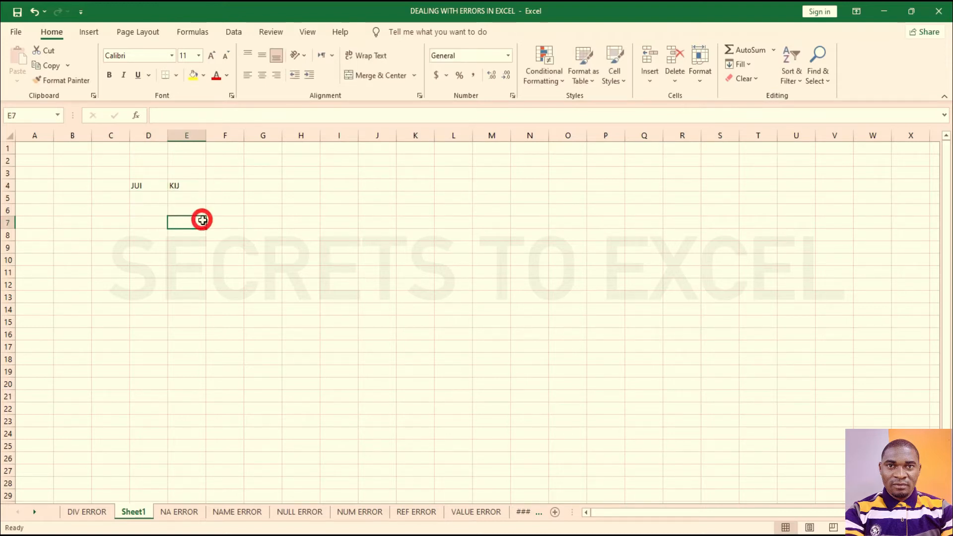
text(LOIK)
key(Return)
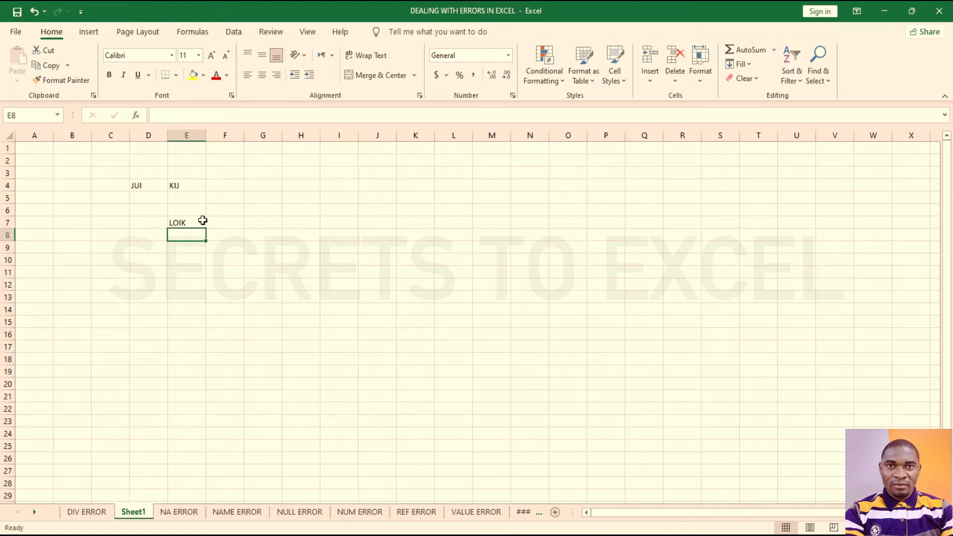
click(233, 225)
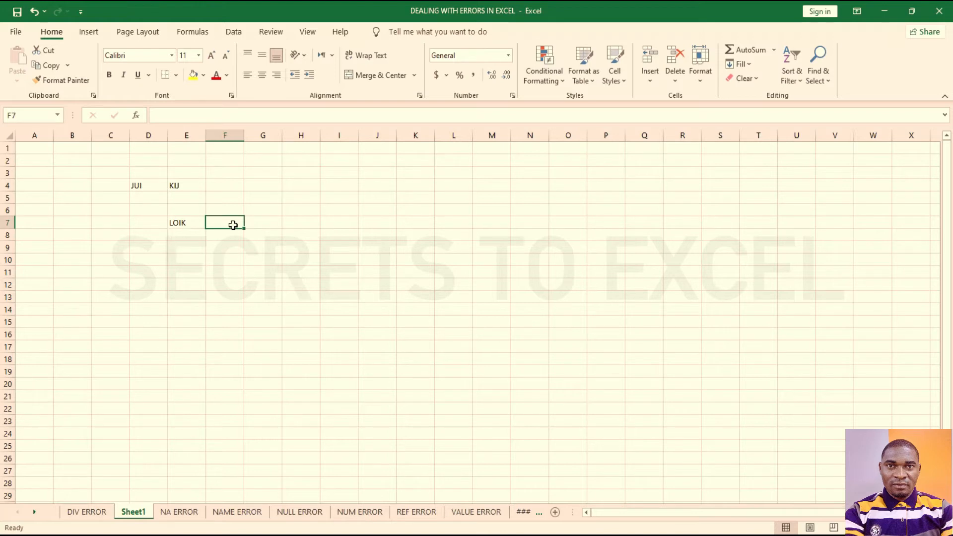
click(555, 512)
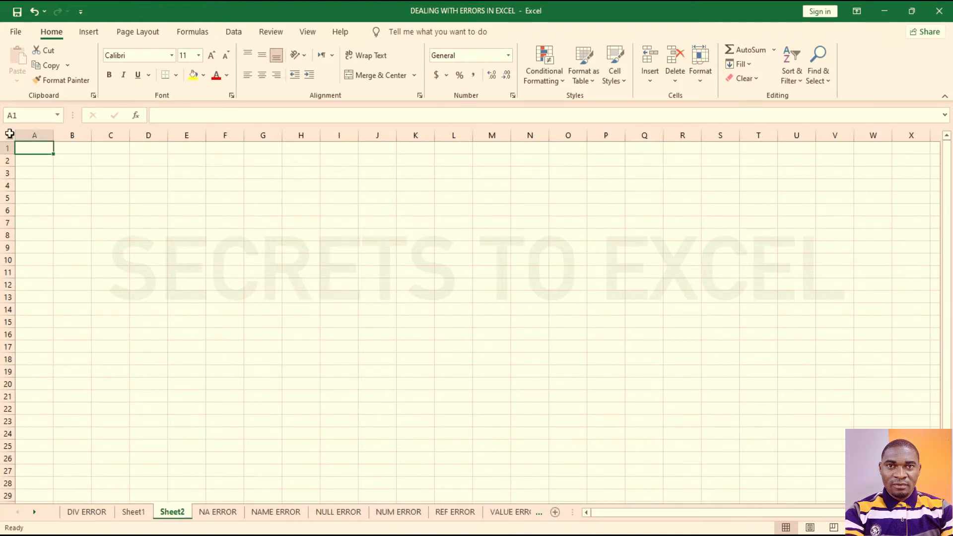
Step: Check Sheet2's cell protection settings in Format Cells without changing them
click(10, 140)
right_click(133, 187)
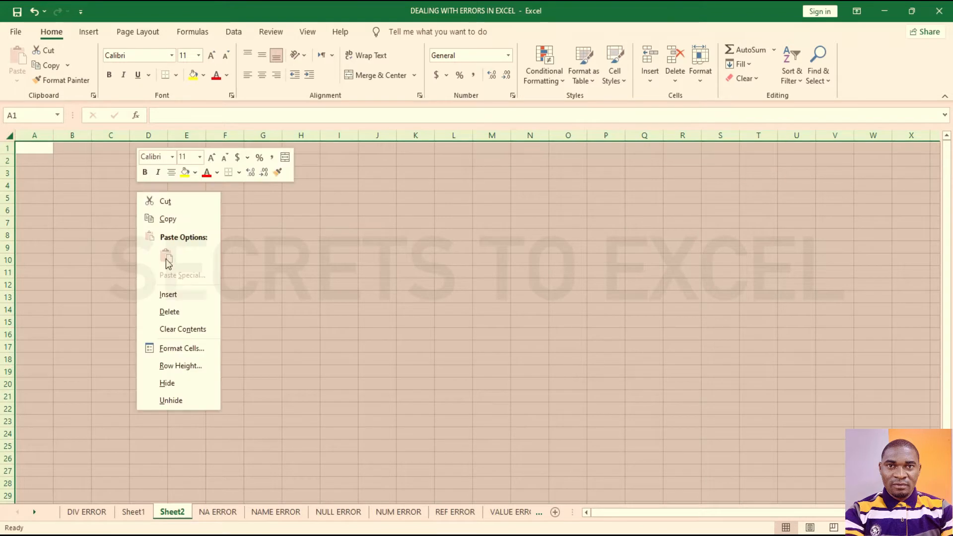
click(177, 348)
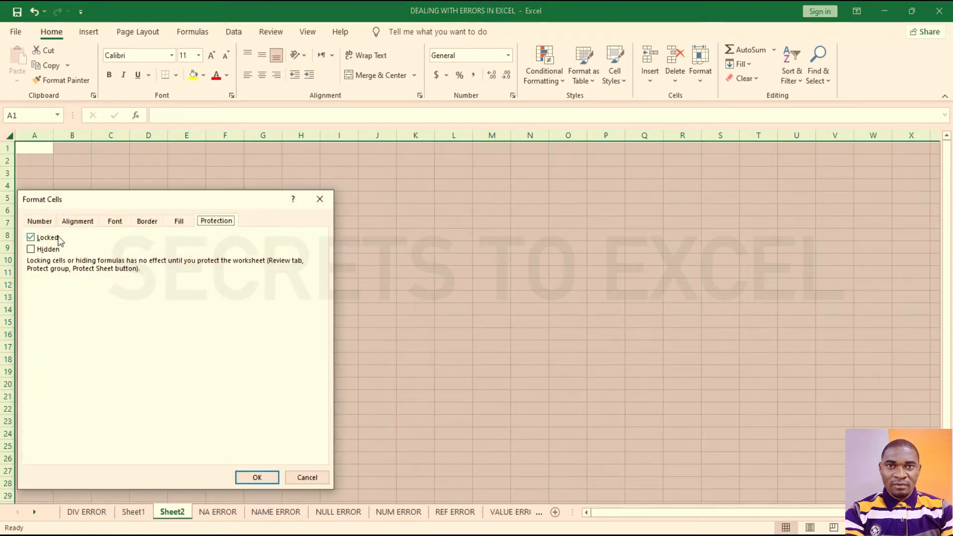
click(297, 477)
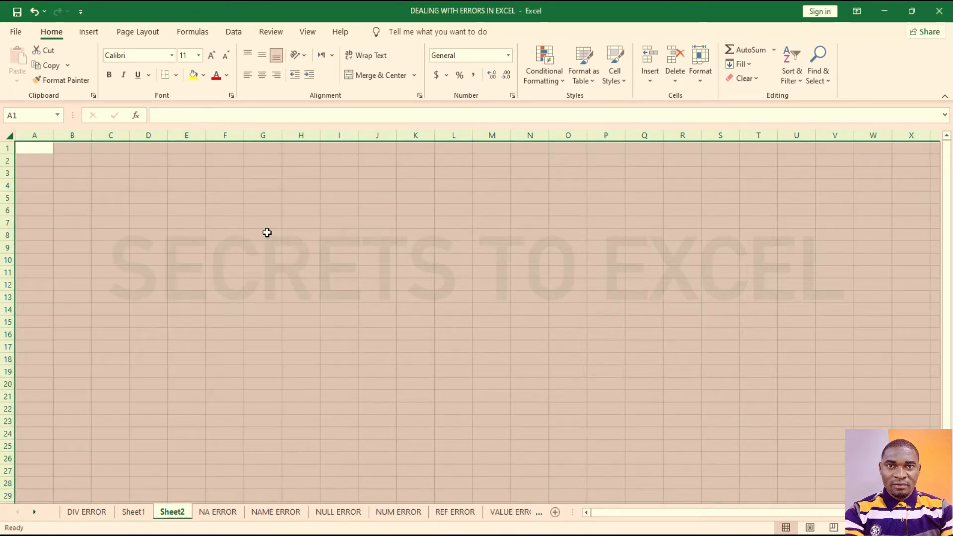
Step: Enter test entries ;LPO in G6 and KIJU in H7 on Sheet2
click(265, 223)
click(268, 210)
text(;LPO)
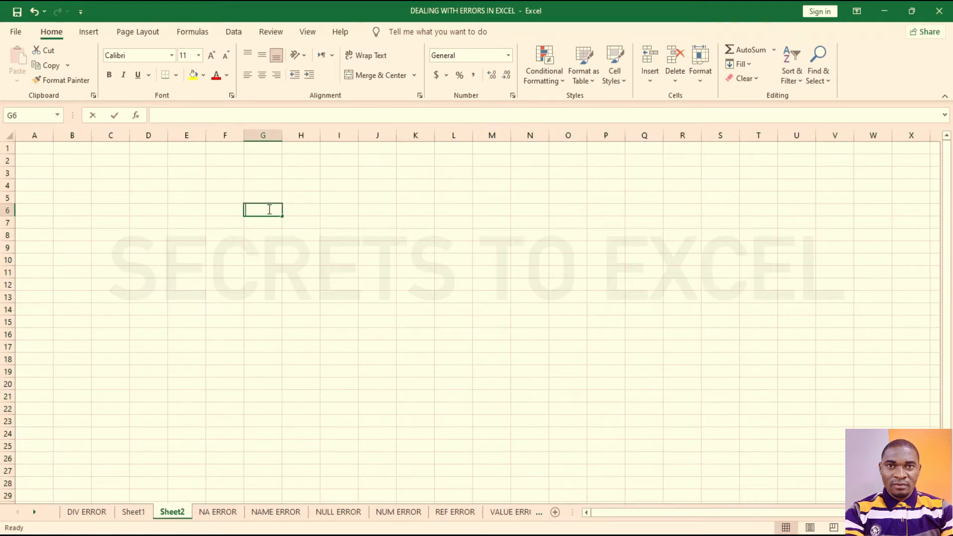
key(Return)
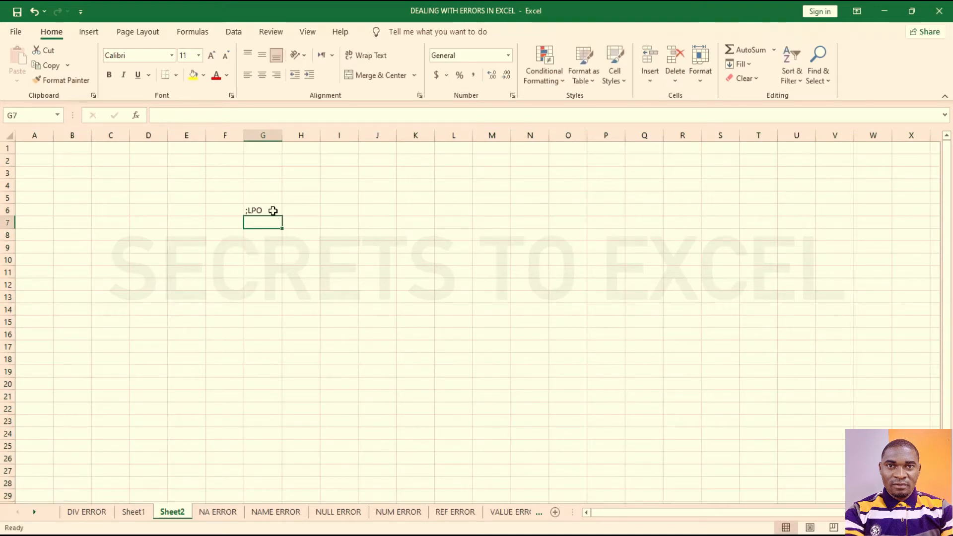
click(294, 227)
text(KIJU)
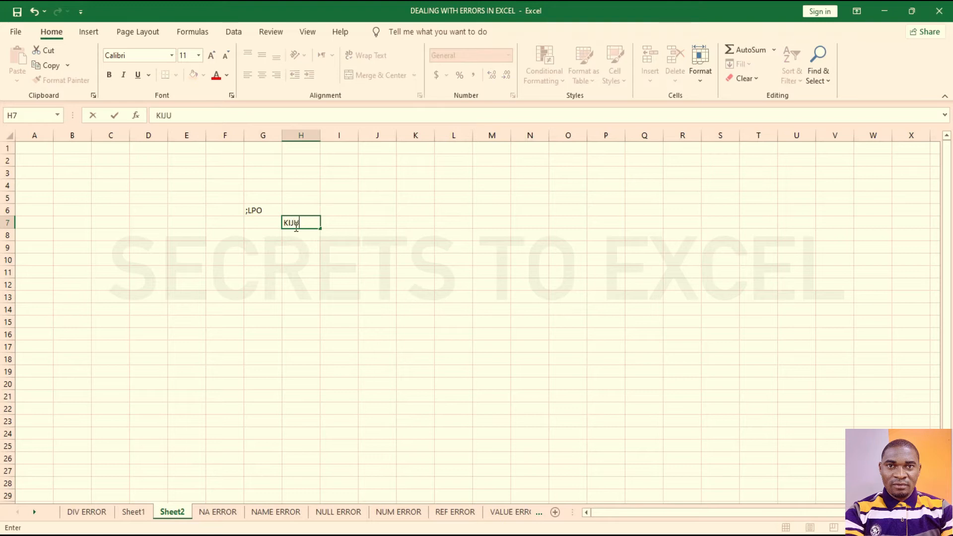
key(Return)
click(330, 221)
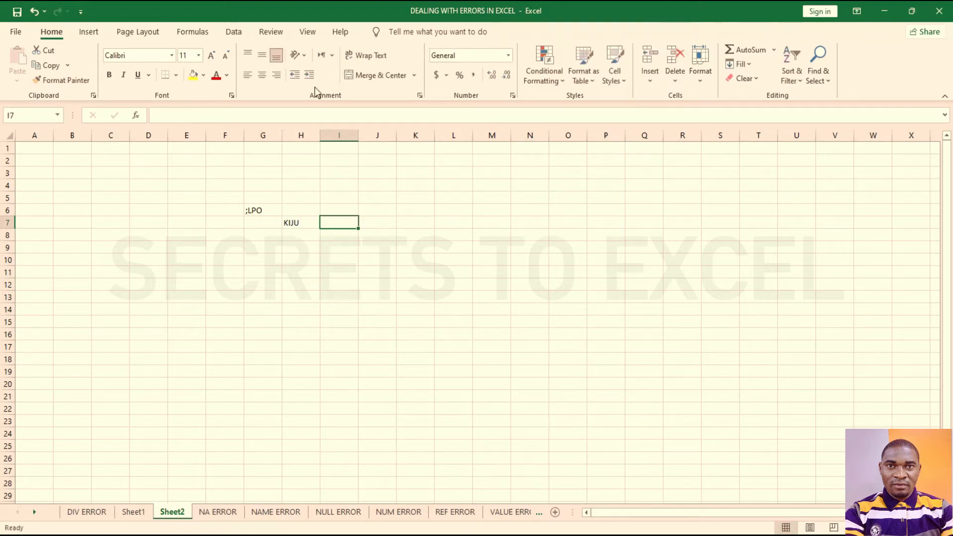
click(280, 32)
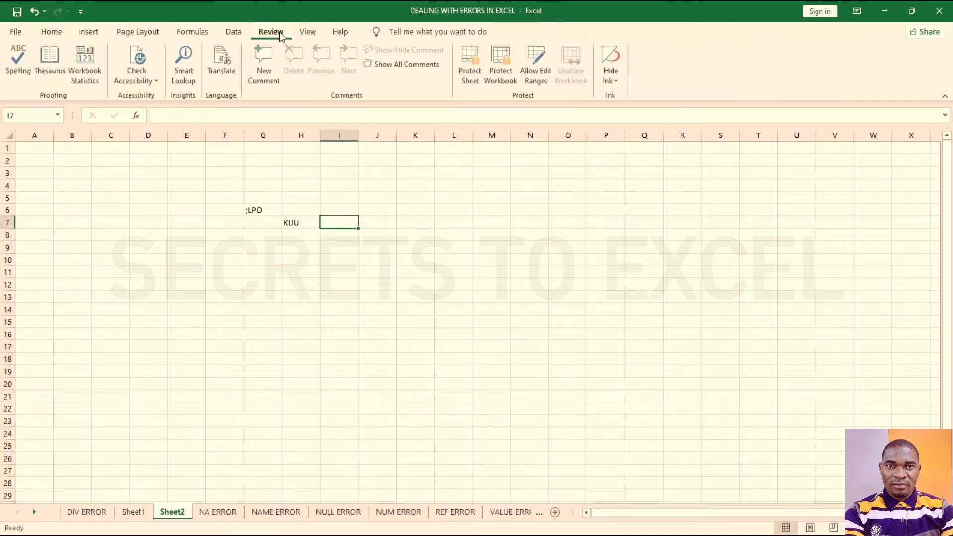
Step: Protect Sheet2 with a password entered twice, allowing only cell selection
click(467, 64)
drag(407, 112, 408, 135)
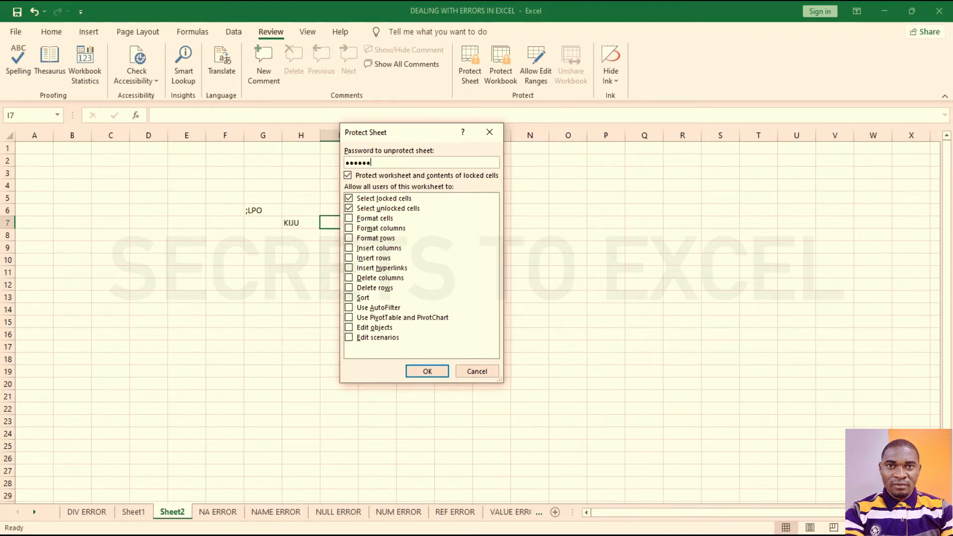
key(Return)
text(12)
key(Return)
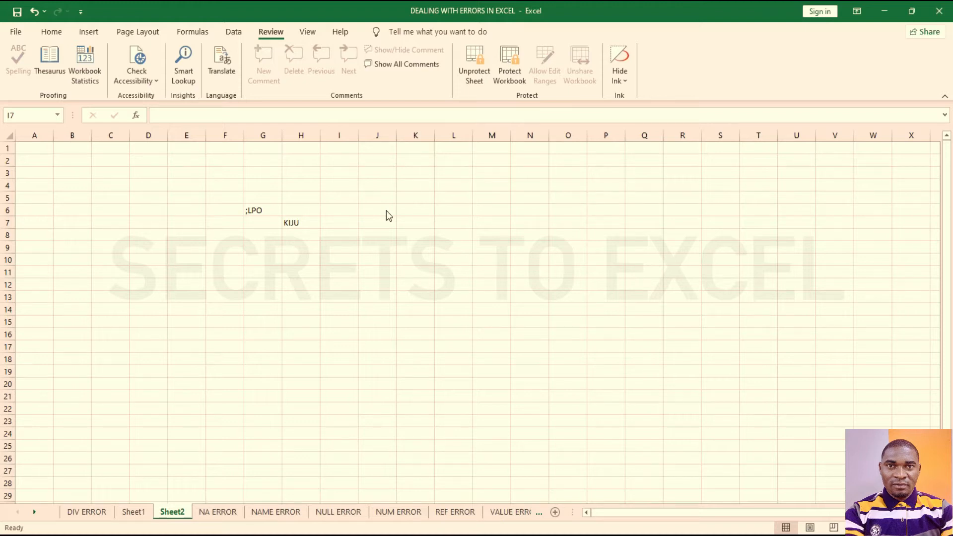
double_click(384, 214)
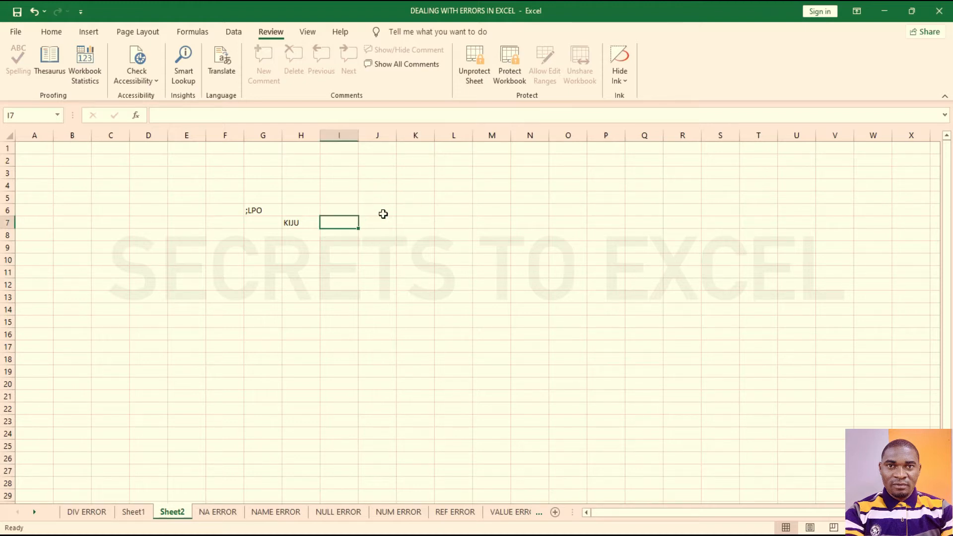
key(Return)
double_click(444, 303)
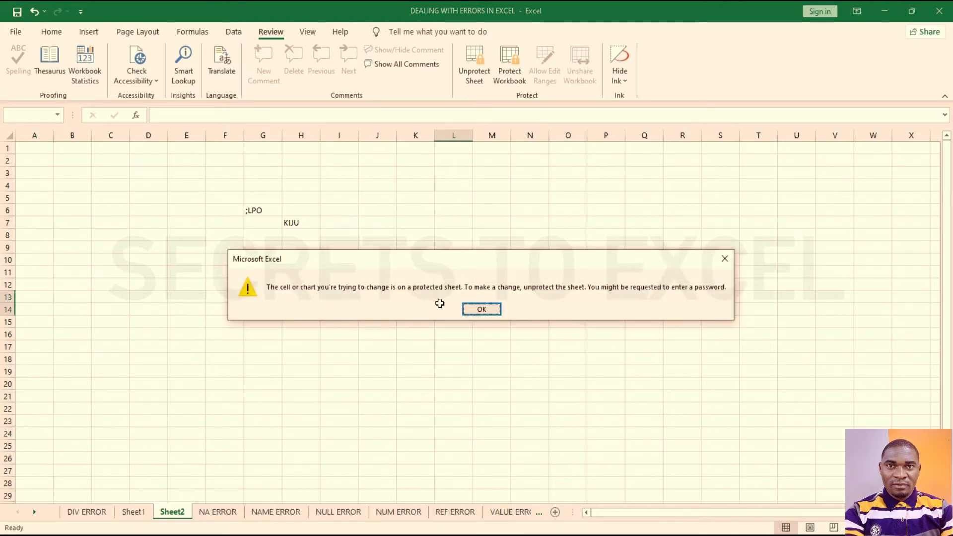
key(Return)
double_click(260, 260)
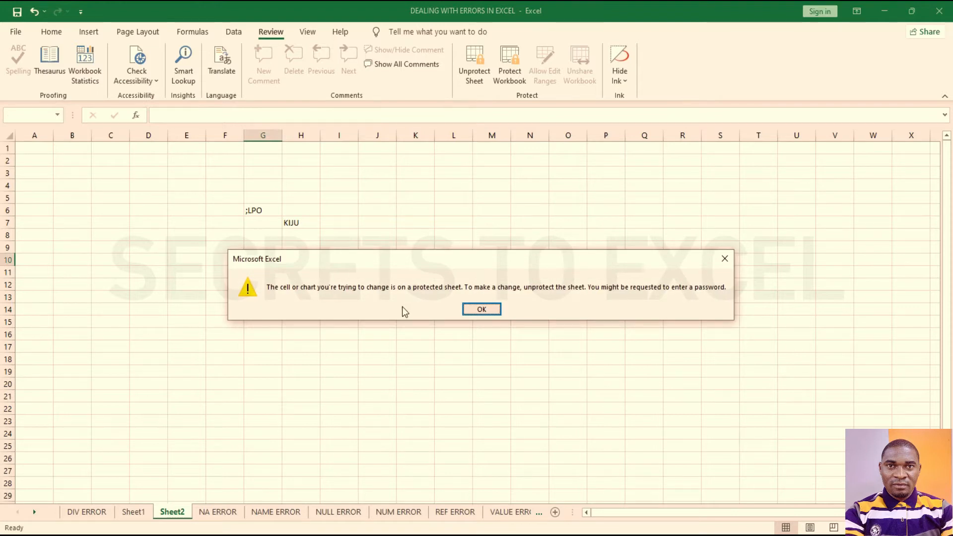
click(471, 309)
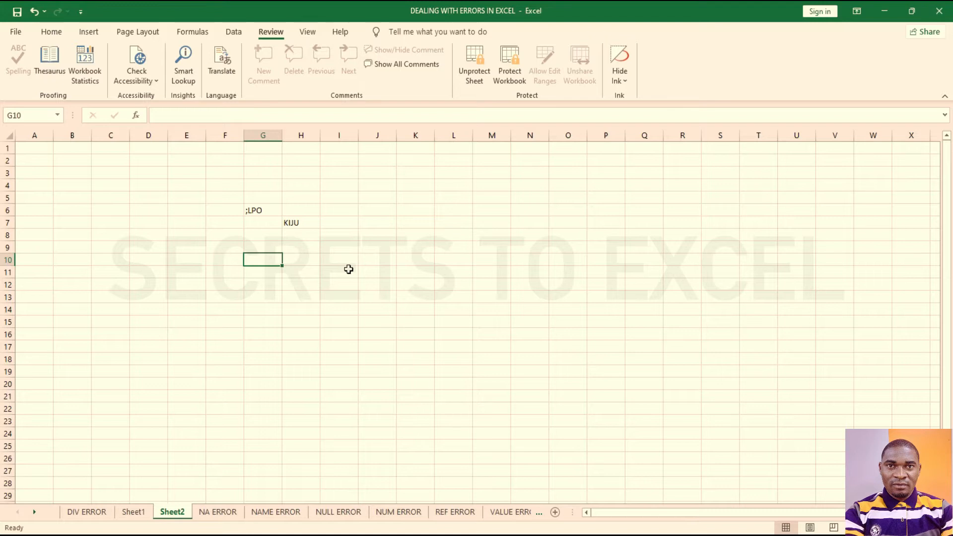
click(360, 236)
double_click(367, 235)
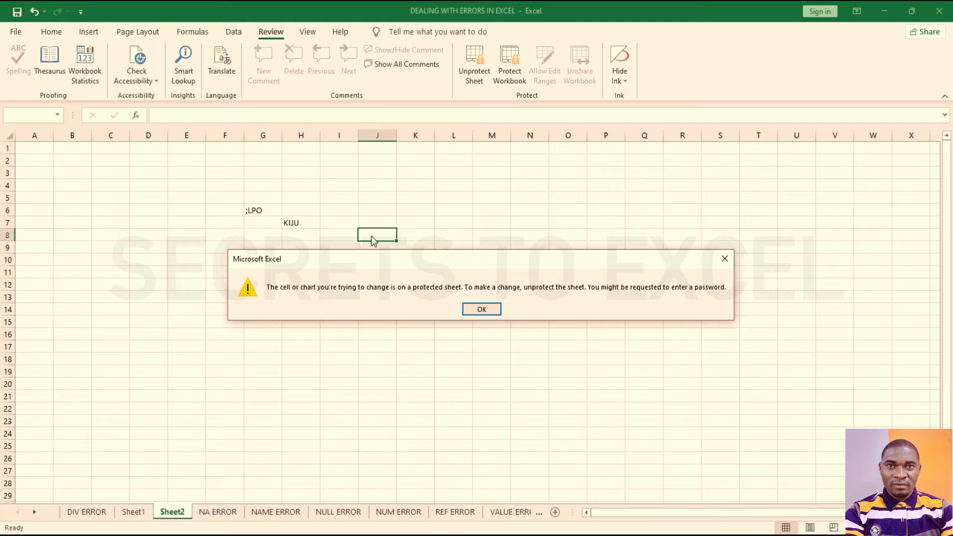
click(480, 309)
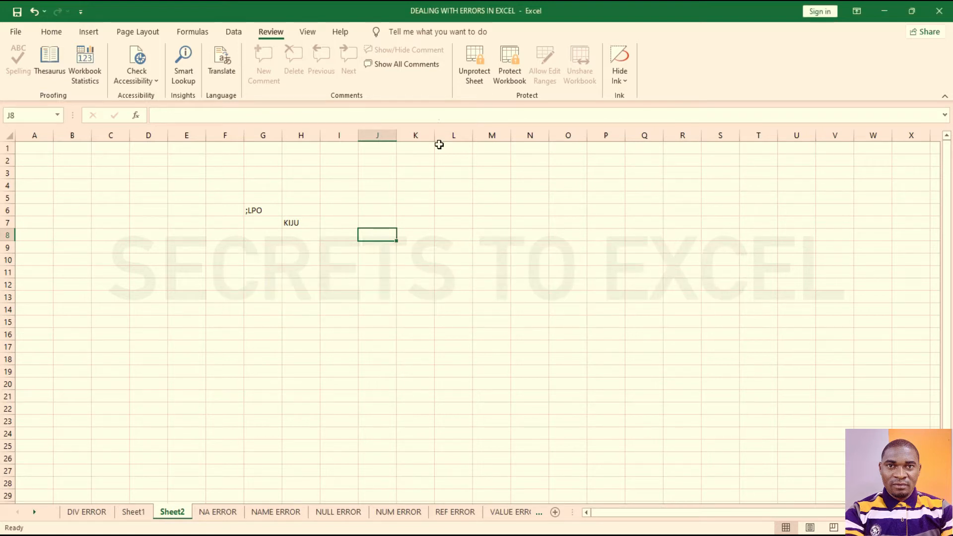
Step: Unprotect Sheet2 with its password and enter JIJUYH in cell I9
click(478, 67)
text(12)
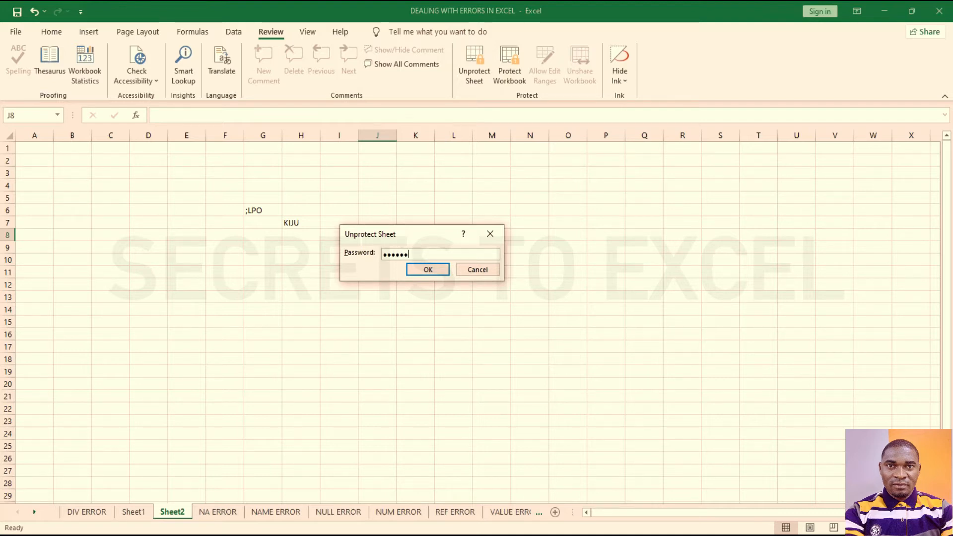
key(Return)
click(355, 249)
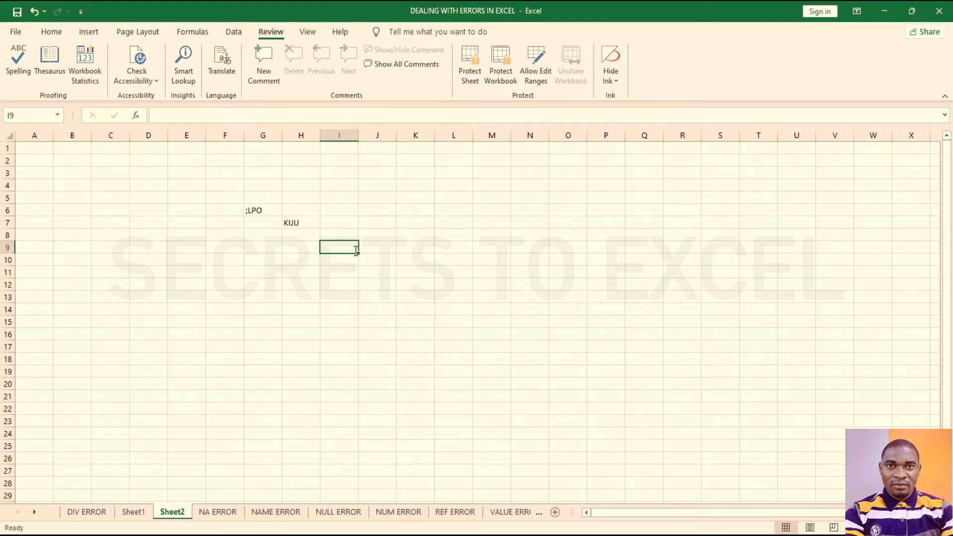
text(JIJUYH)
key(Return)
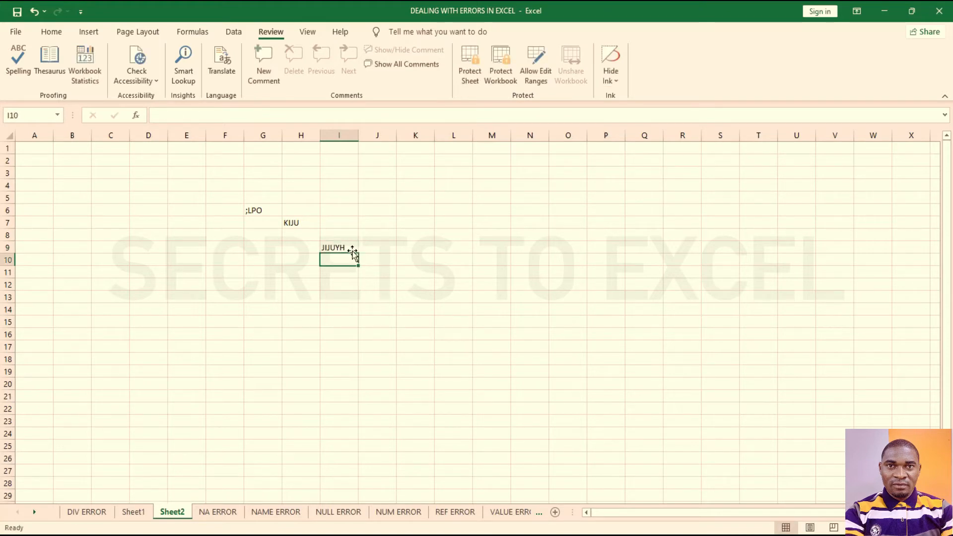
click(278, 263)
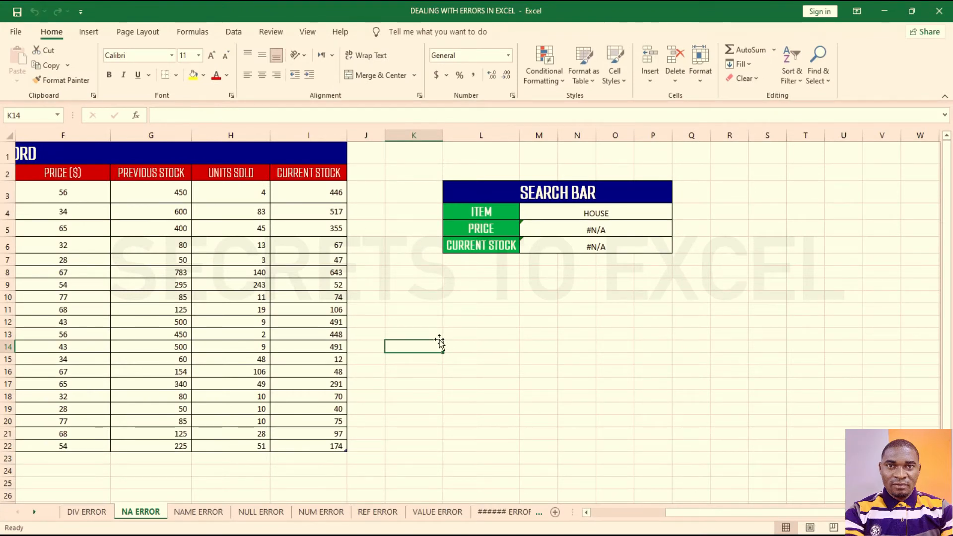
Step: Add Sheet3 and fill cells A1:G19 with black
click(554, 512)
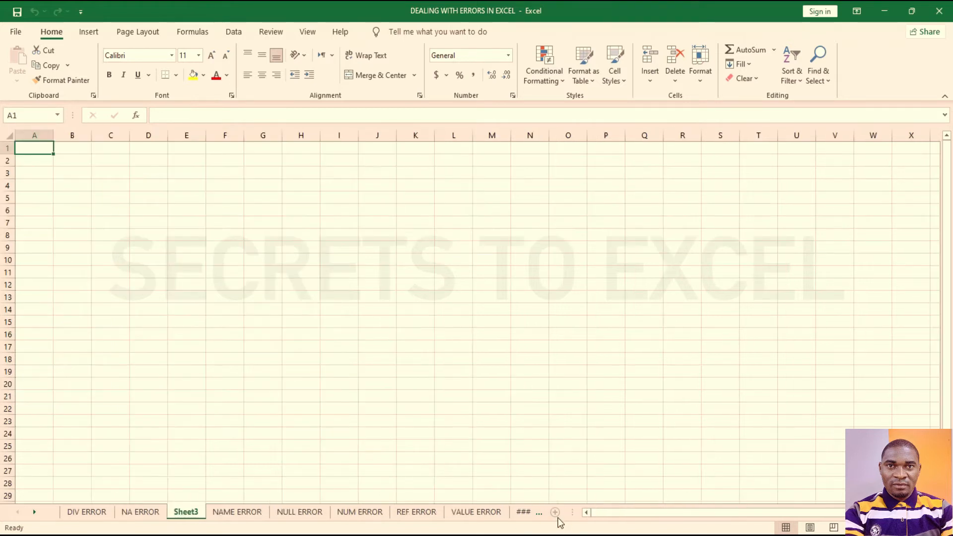
drag(38, 146, 252, 374)
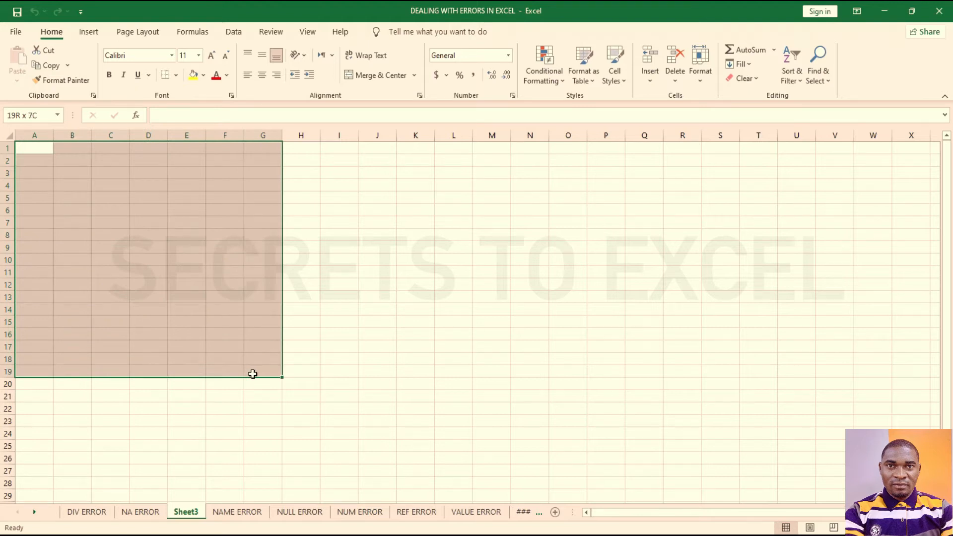
click(203, 75)
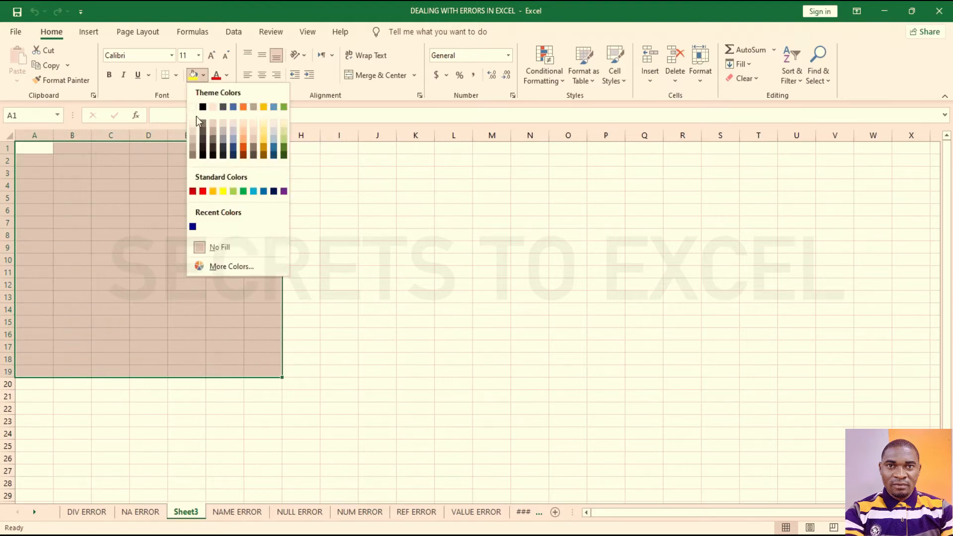
click(202, 152)
click(201, 158)
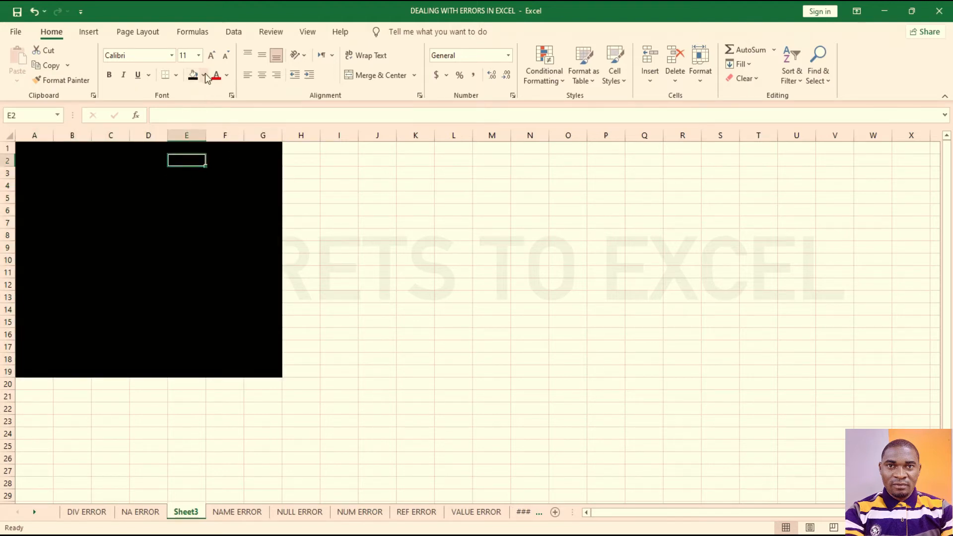
Step: Change the A1:G19 fill from black to light grey
click(204, 76)
click(124, 175)
drag(21, 149, 270, 369)
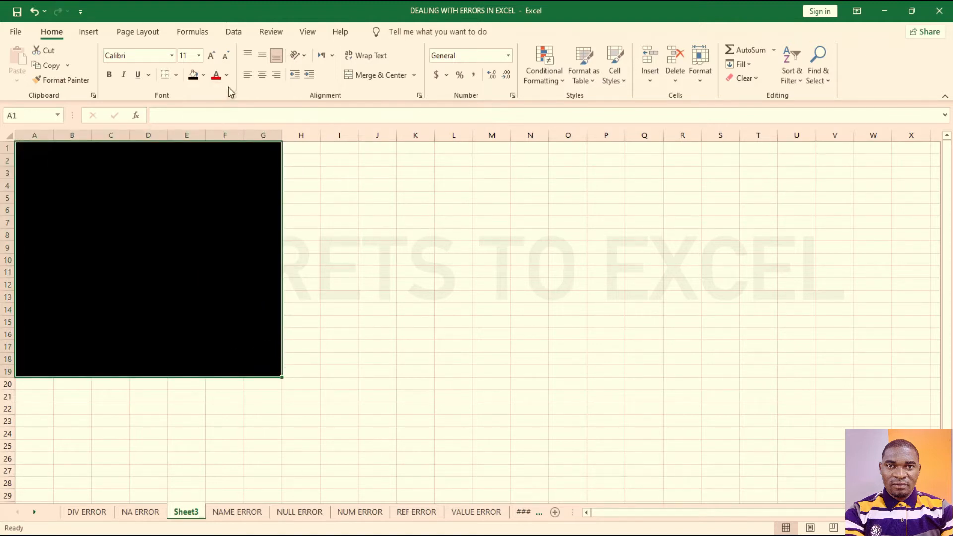
click(203, 76)
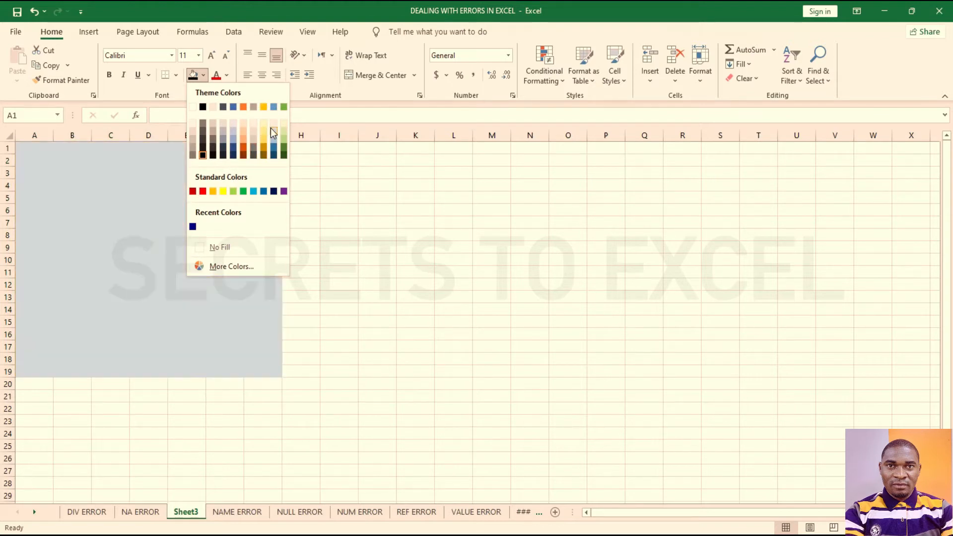
click(270, 129)
click(300, 295)
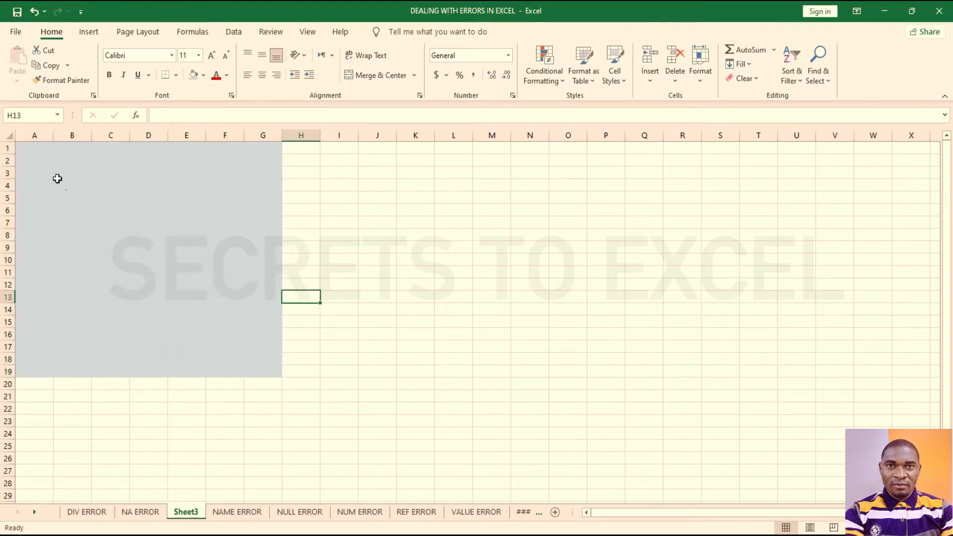
drag(17, 145, 273, 371)
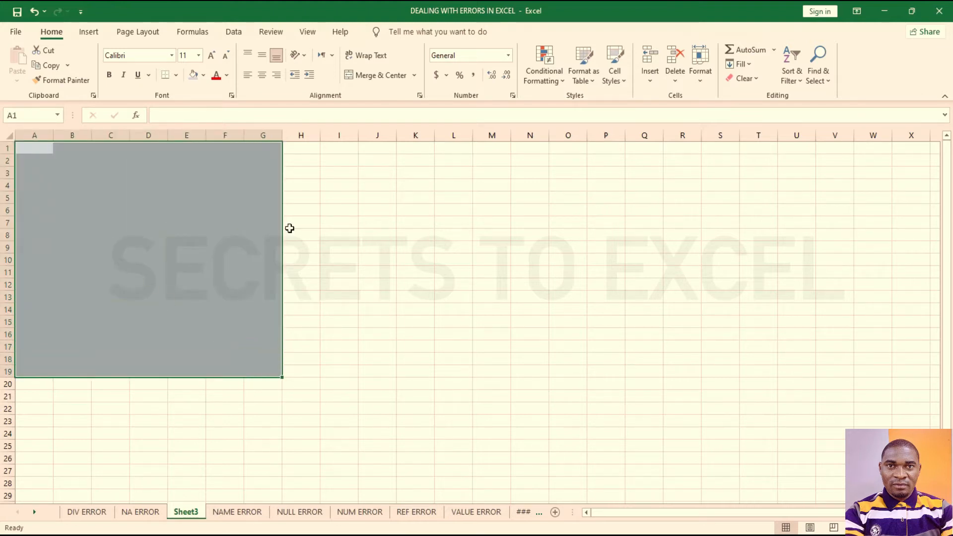
drag(298, 148, 369, 445)
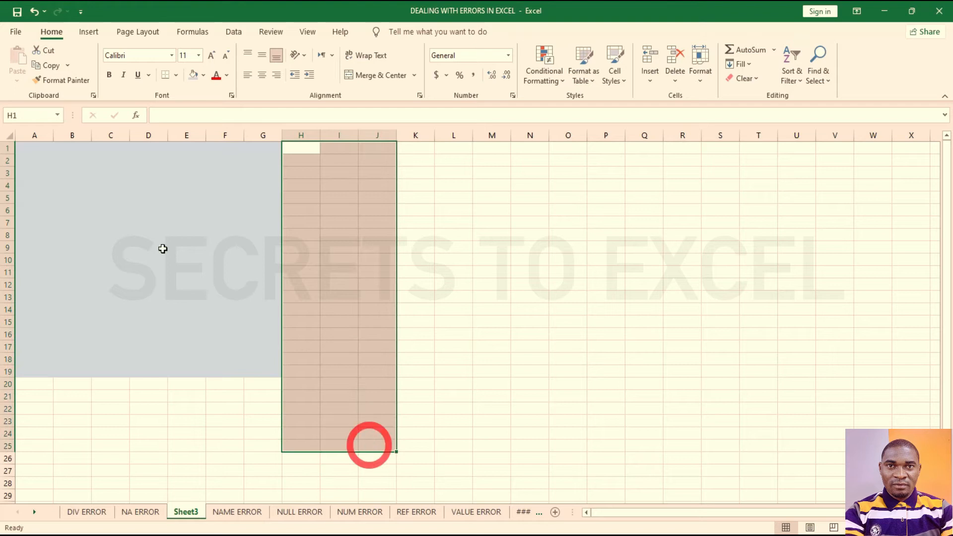
Step: Select all of Sheet3 and view its protection settings without changes
click(162, 248)
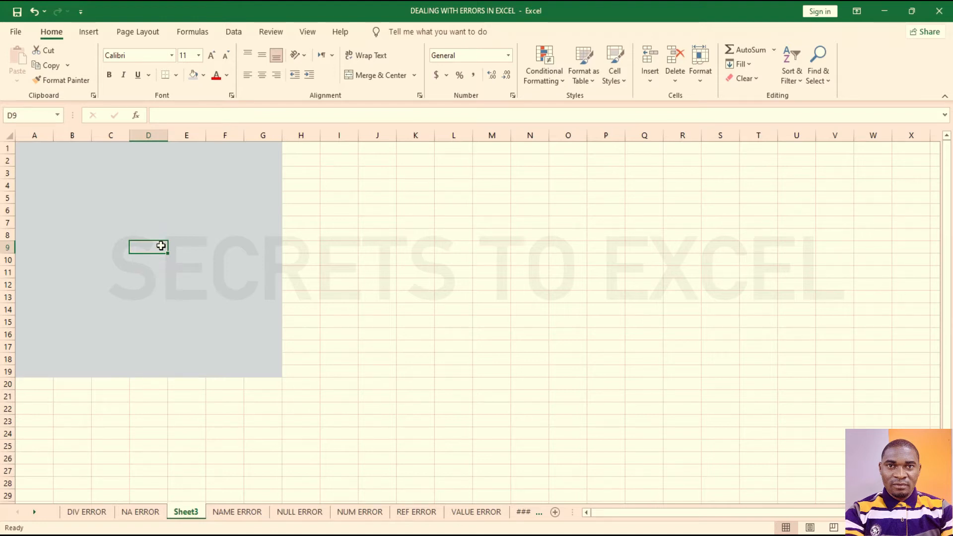
click(331, 252)
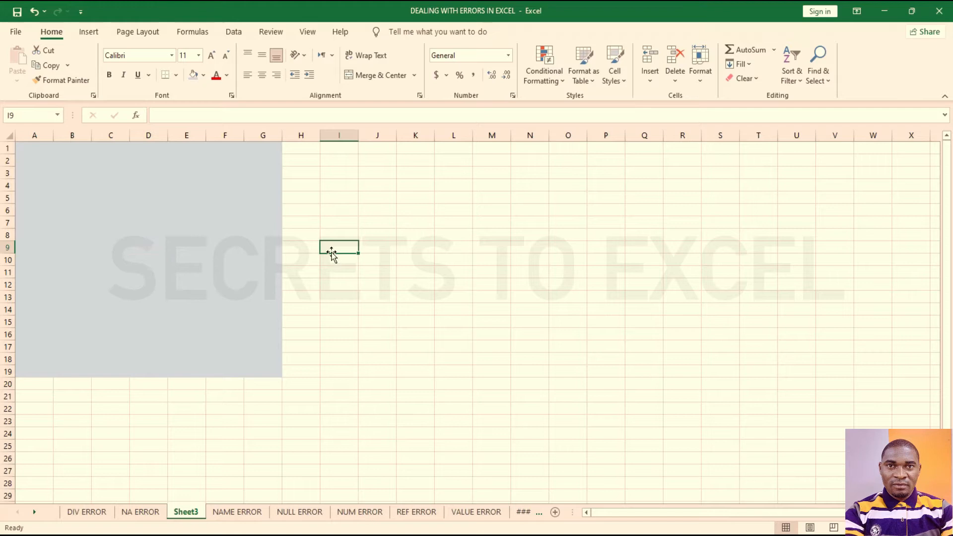
click(8, 136)
right_click(254, 242)
click(275, 397)
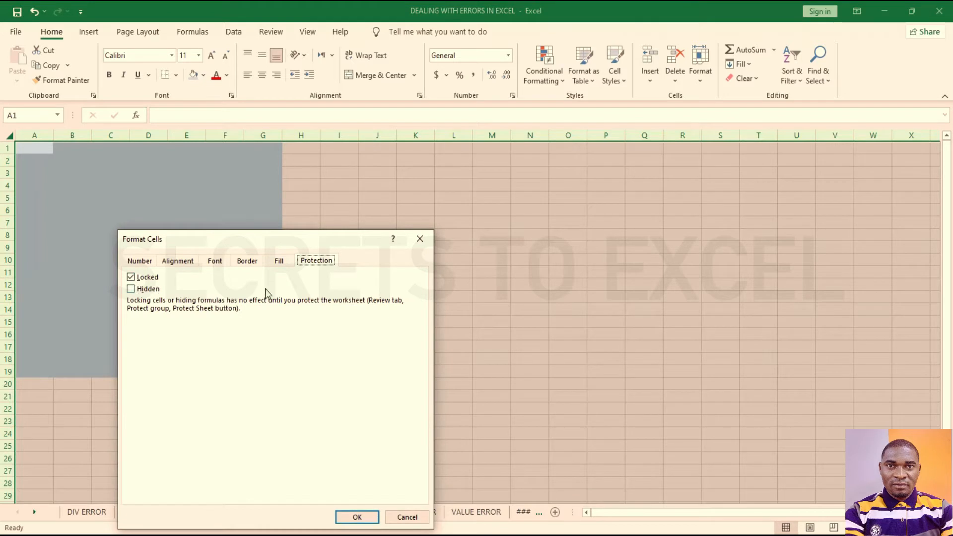
click(420, 239)
click(21, 145)
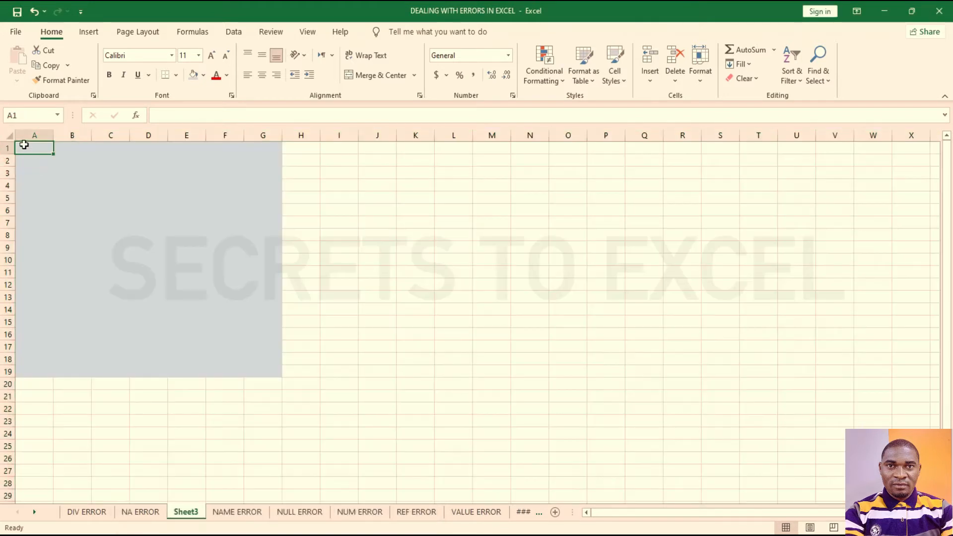
Step: Clear the Locked setting for the grey block A1:G19
drag(21, 145, 256, 373)
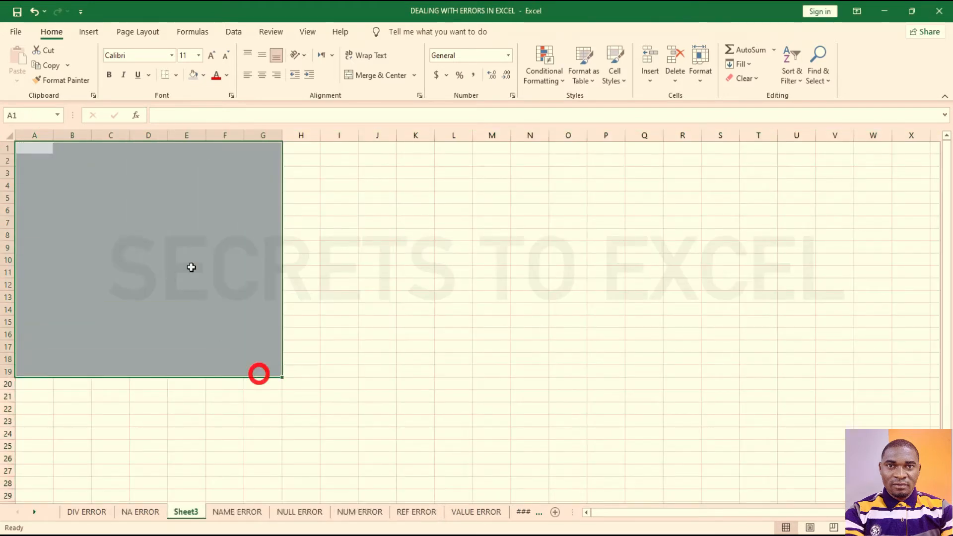
right_click(189, 267)
click(224, 470)
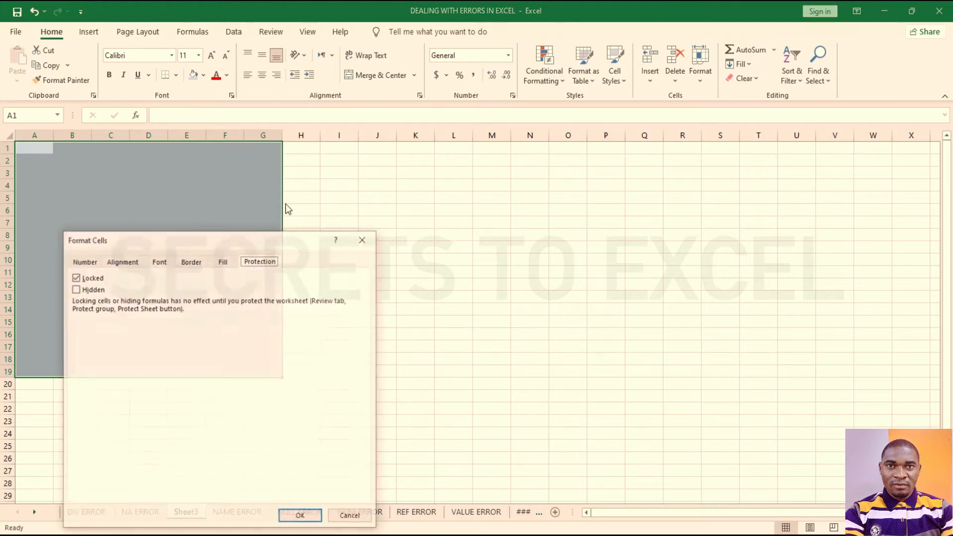
click(76, 278)
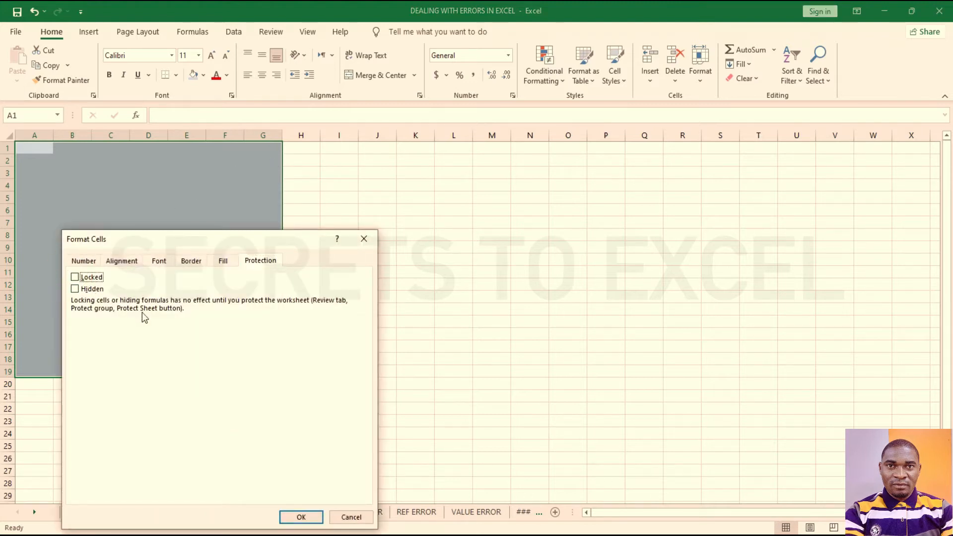
click(300, 517)
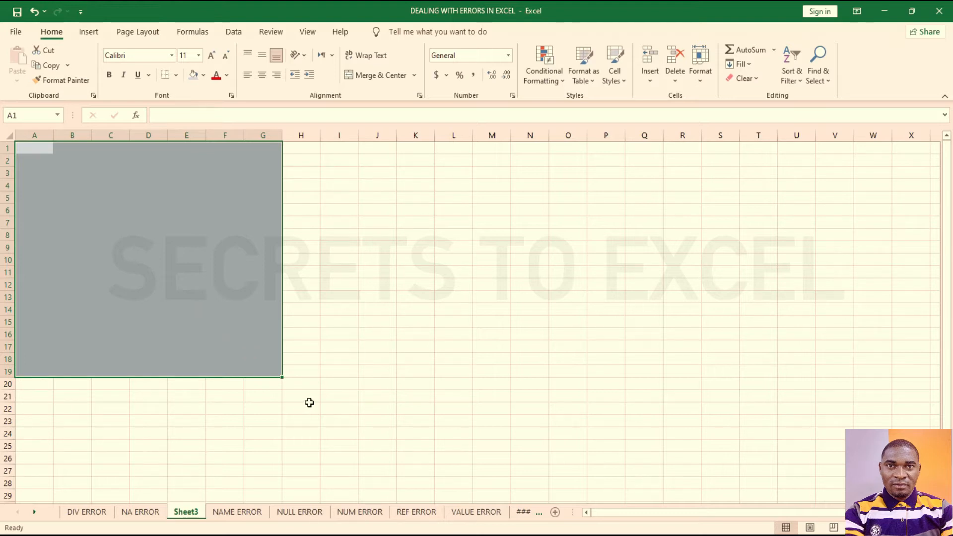
click(356, 371)
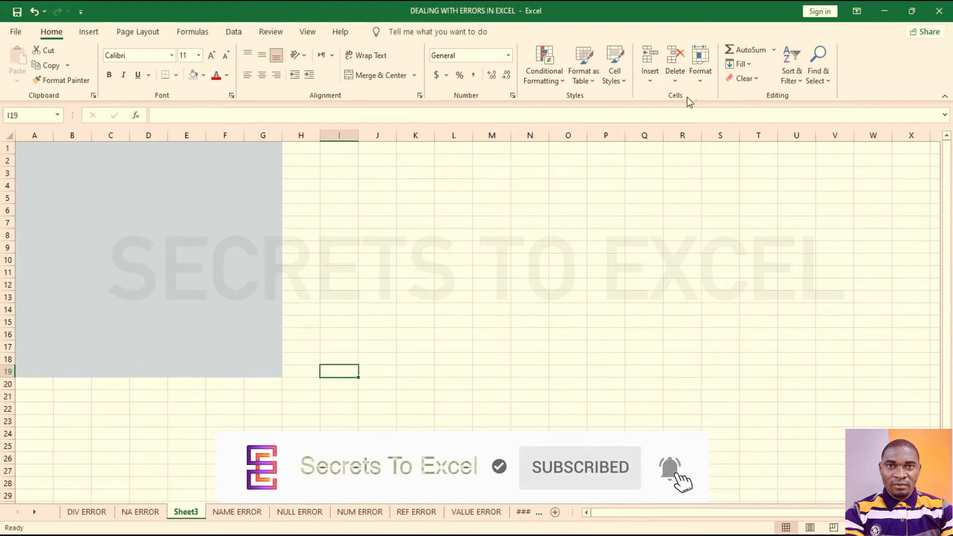
Step: Password-protect Sheet3 via Home > Format, then try typing in locked cell K12
click(705, 81)
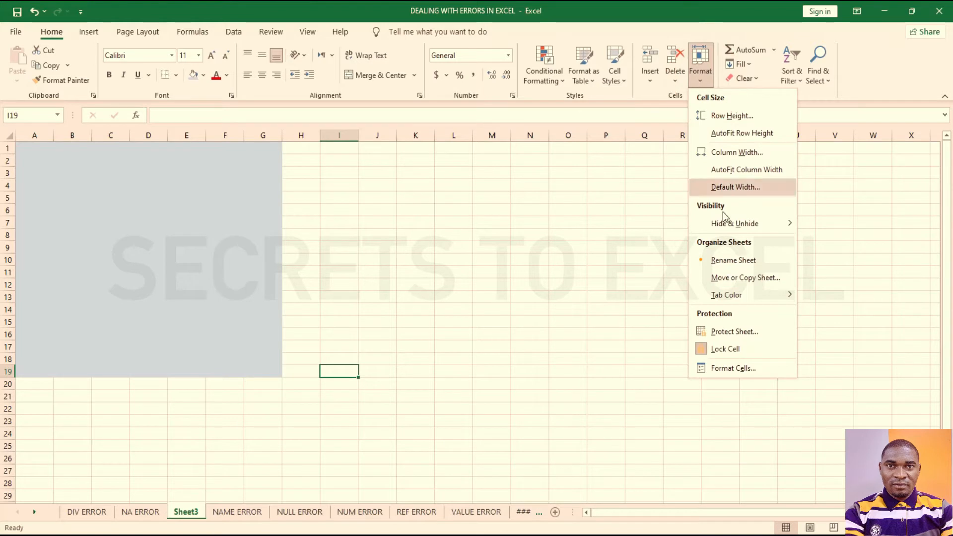
click(737, 331)
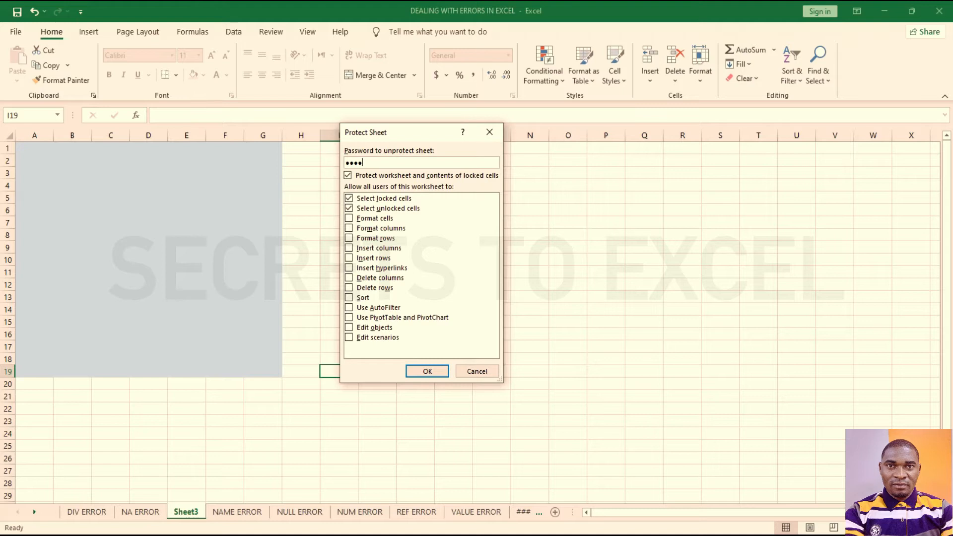
key(Return)
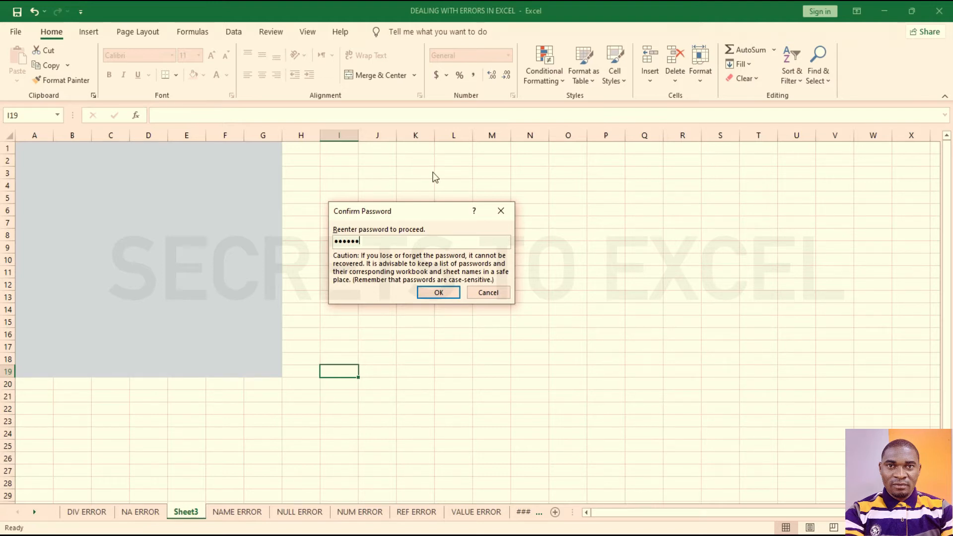
click(434, 293)
click(414, 286)
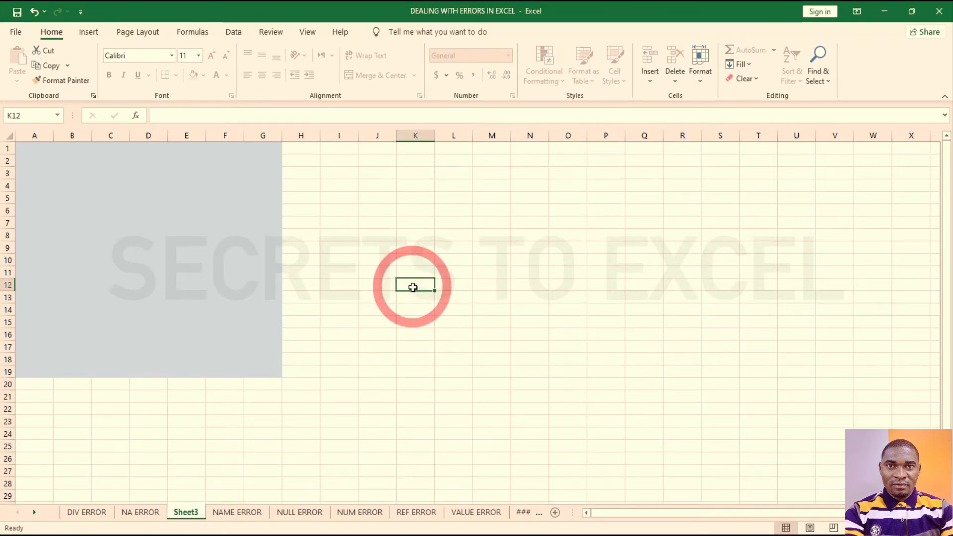
key(a)
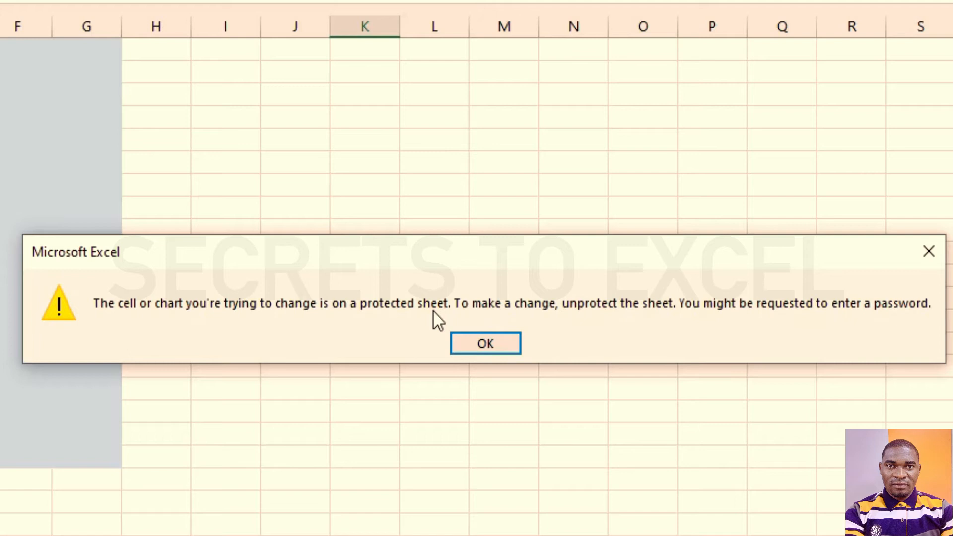
Step: Dismiss the protected-sheet warning and try several locked cells outside the grey block
click(486, 343)
click(465, 296)
click(555, 251)
click(488, 224)
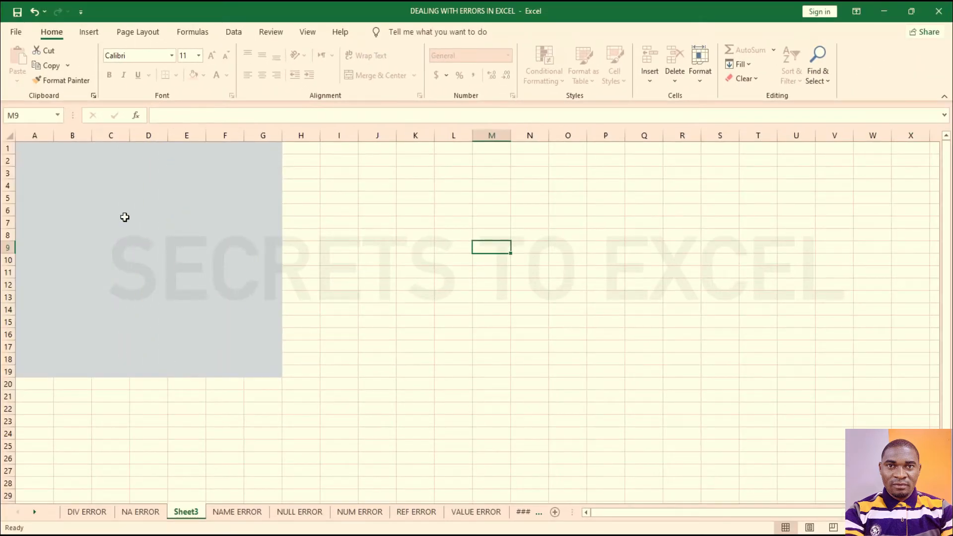
click(124, 218)
Step: Enter UJUI, 123 and 765 in C3:C5 inside the unlocked grey block
click(99, 176)
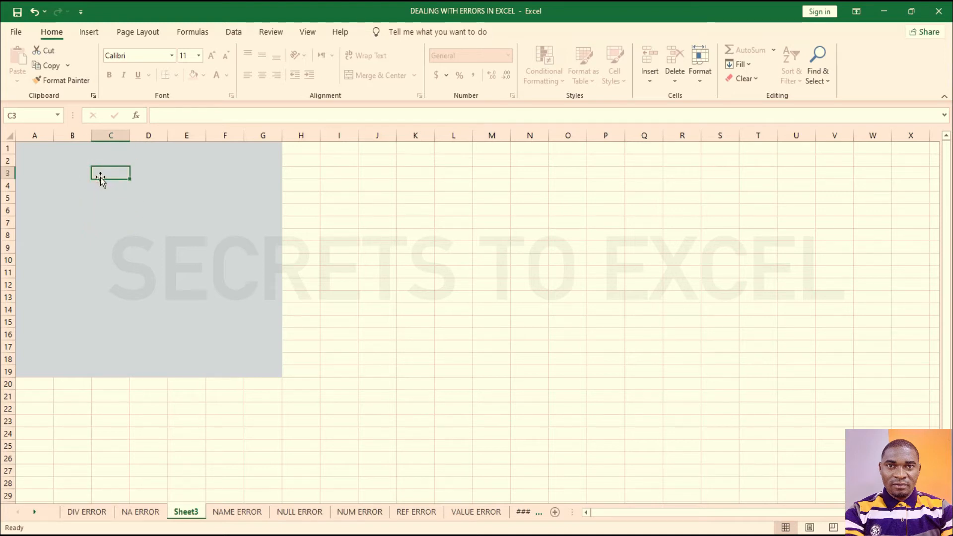
text(UJUI)
key(Return)
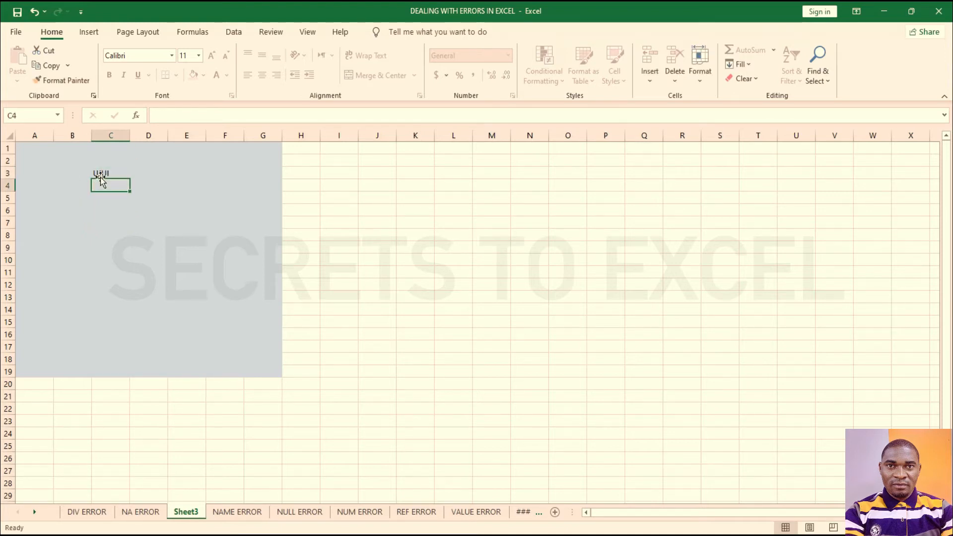
text(123)
key(Return)
text(765)
key(Return)
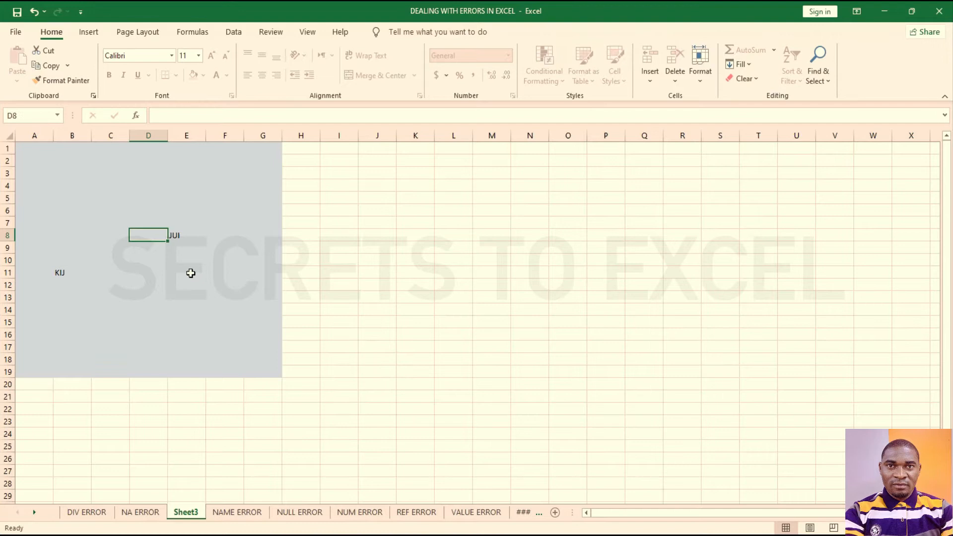
click(187, 272)
click(201, 221)
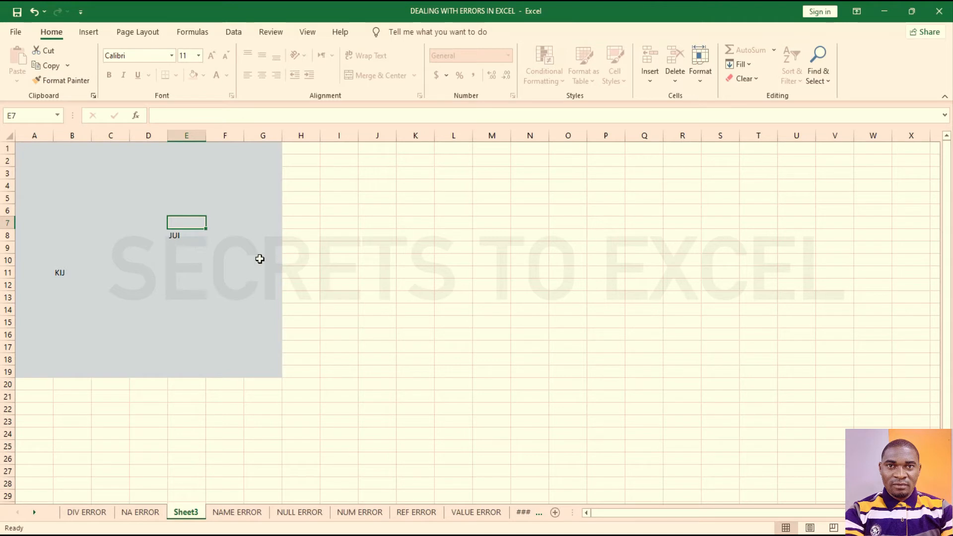
click(155, 187)
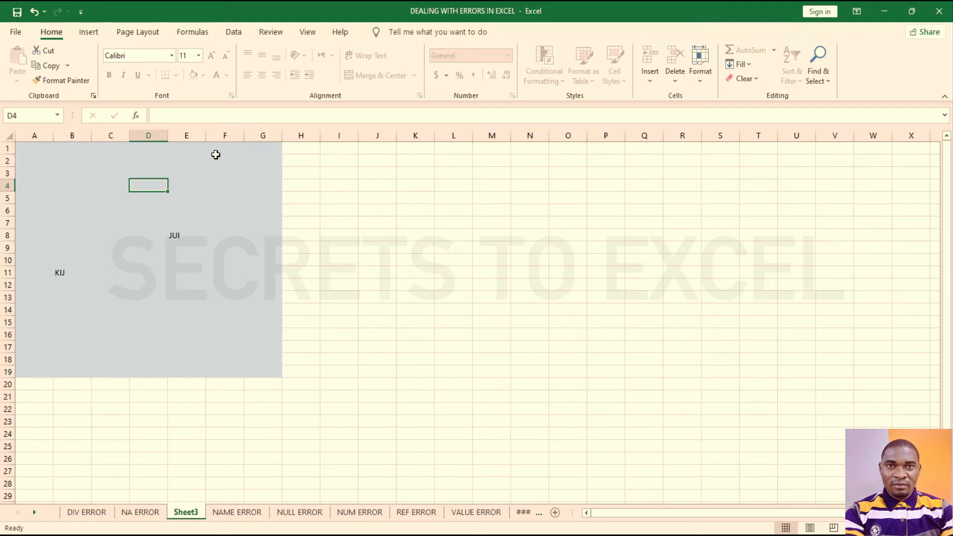
click(271, 33)
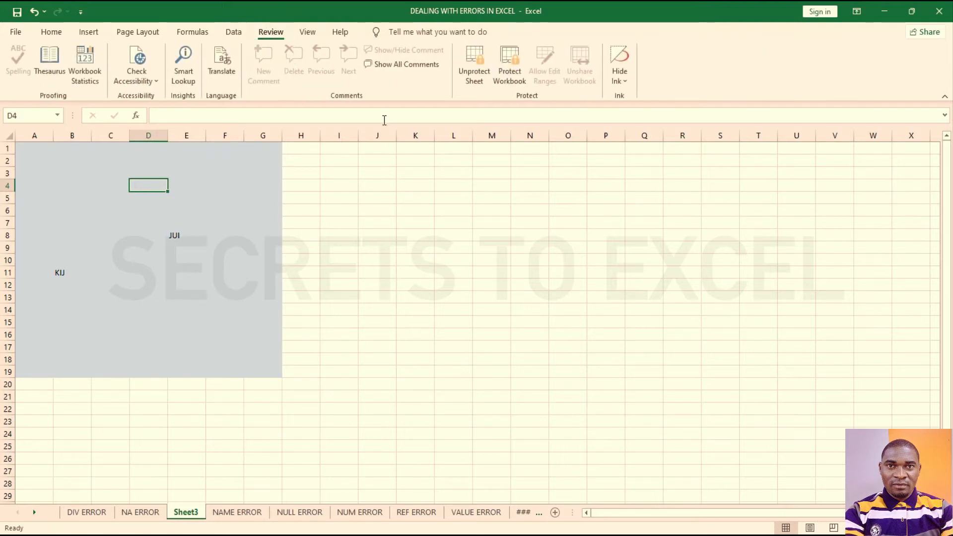
Step: Unprotect Sheet3 by entering its sheet password
click(474, 63)
text(12)
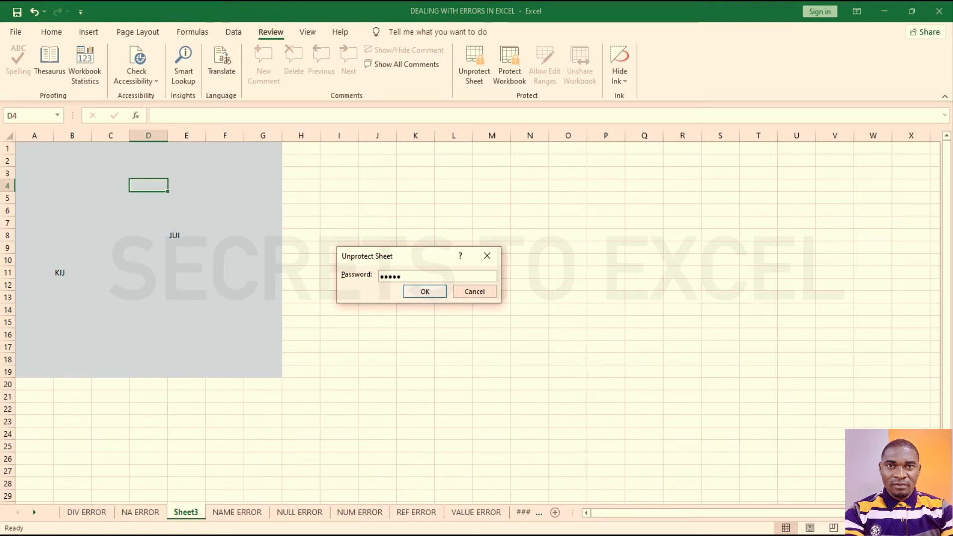
click(440, 290)
Step: Select K15, the grey block from A1 and the area to its right, then J9
click(398, 326)
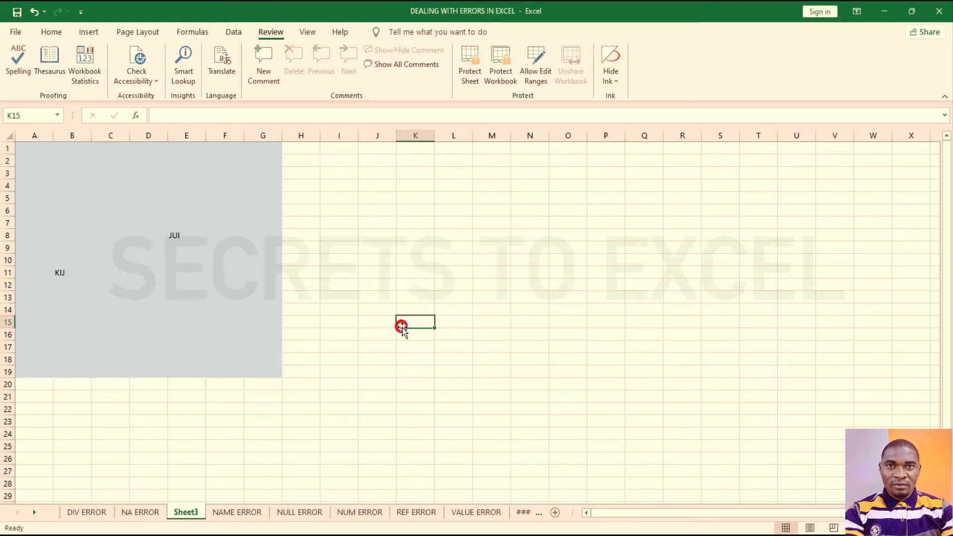
drag(19, 146, 259, 371)
drag(299, 147, 543, 489)
drag(26, 225, 526, 396)
scroll(378, 332, up, 2)
scroll(378, 332, up, 2)
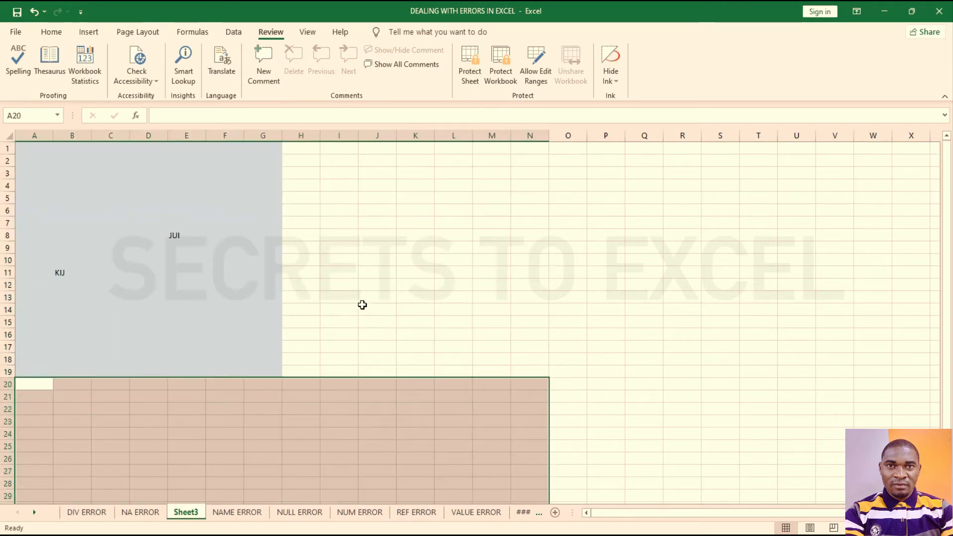
click(377, 246)
Step: Re-protect Sheet3 with a new confirmed password, also allowing Format cells
click(469, 72)
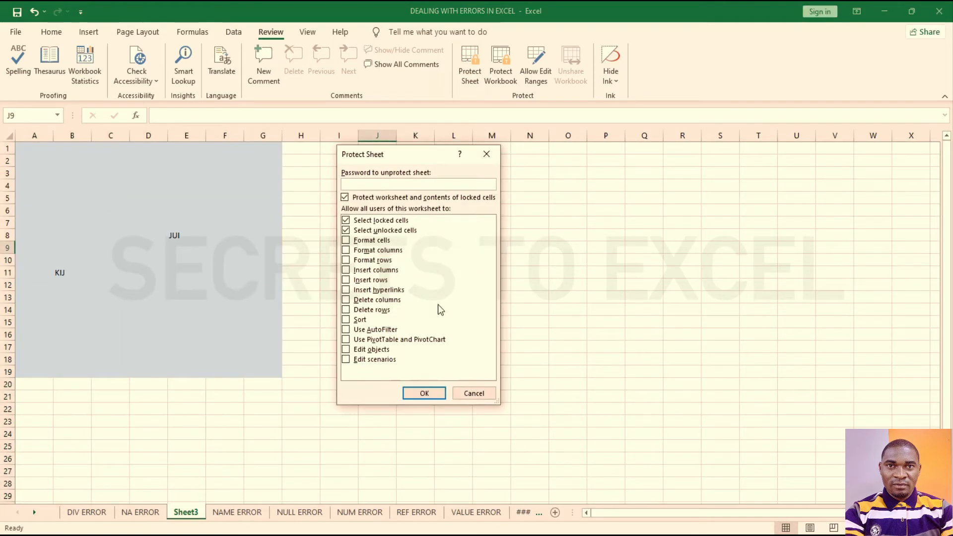
drag(427, 163, 410, 138)
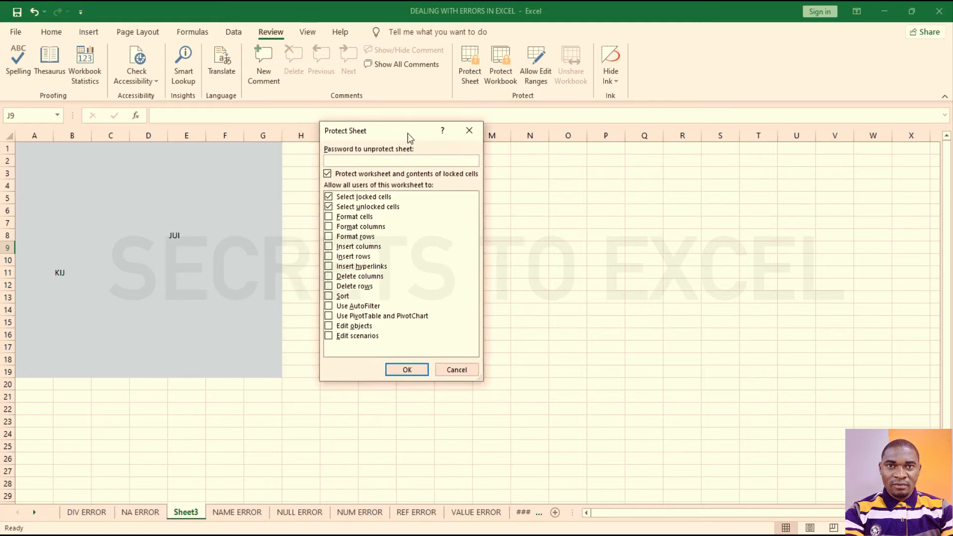
click(384, 159)
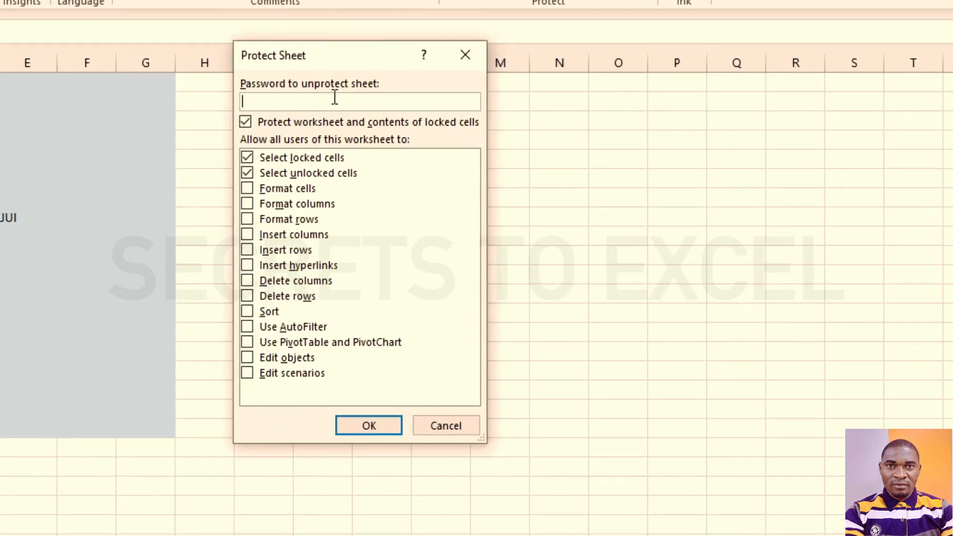
text(12345)
text(6)
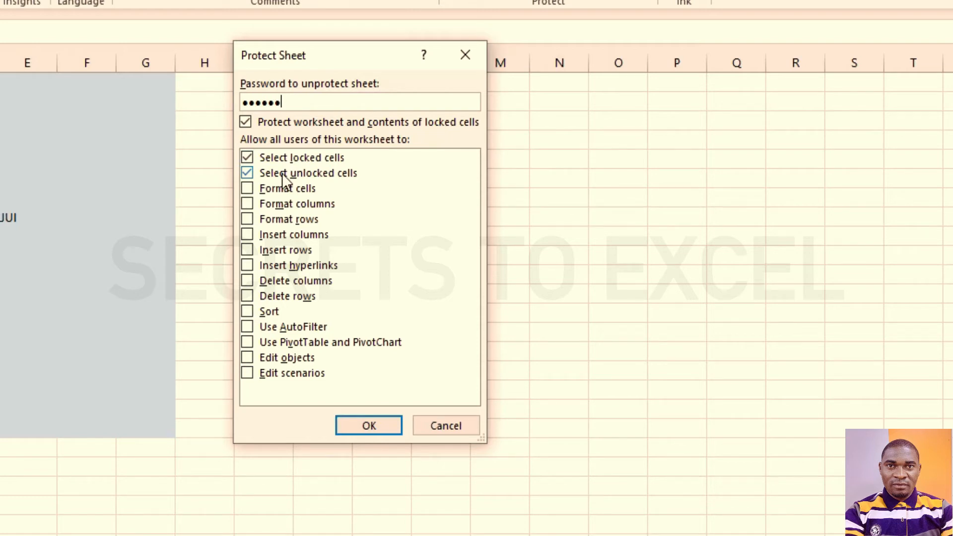
click(248, 189)
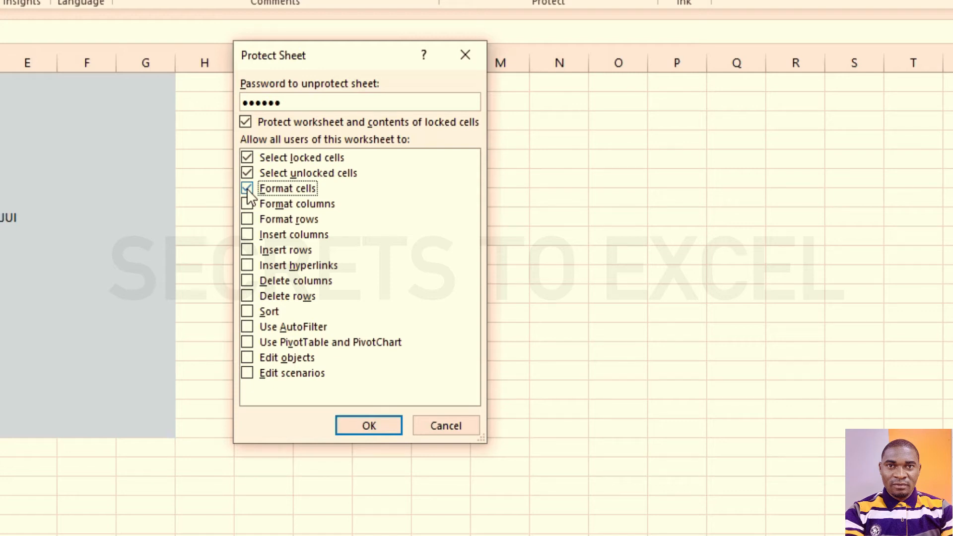
click(353, 428)
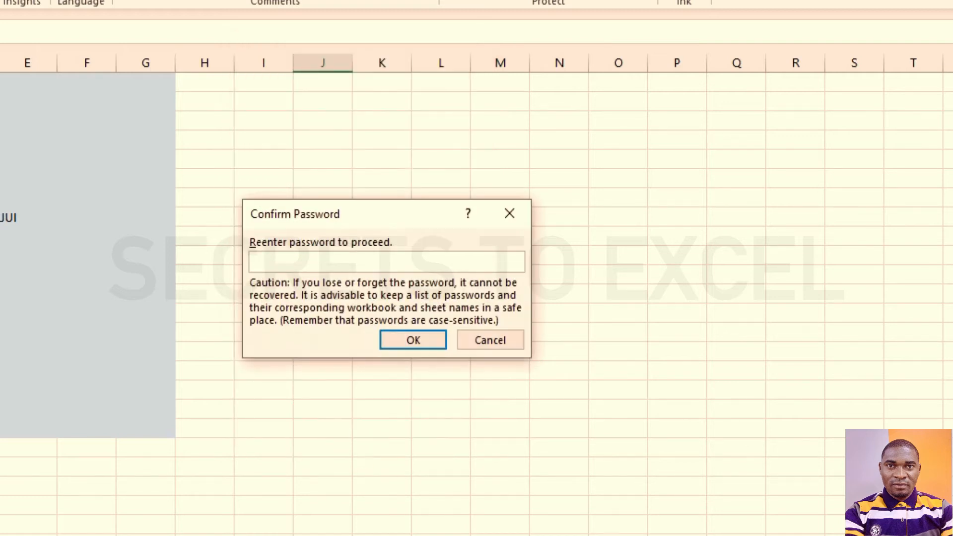
text(••••••)
key(Return)
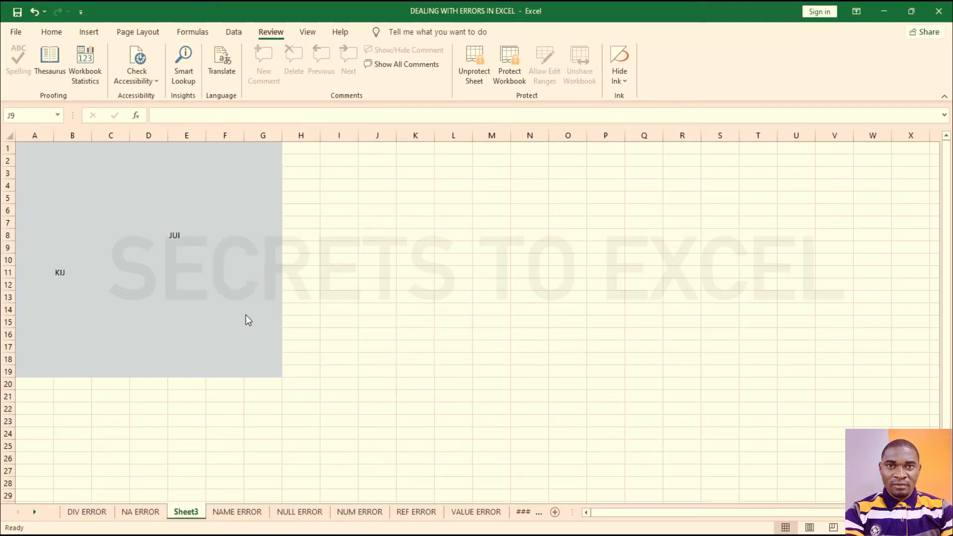
click(191, 273)
click(51, 32)
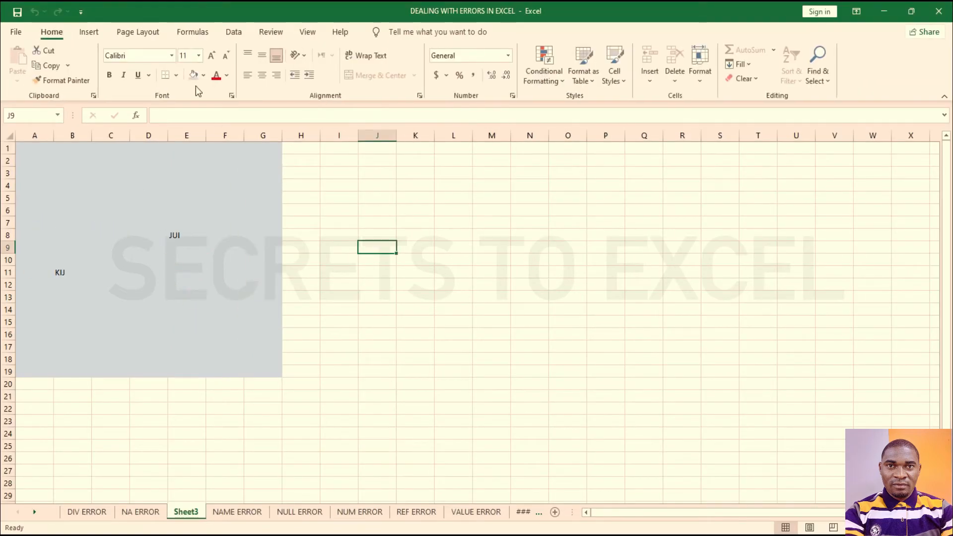
Step: Format JUI in cell E8 as bold, italic and underlined
click(160, 235)
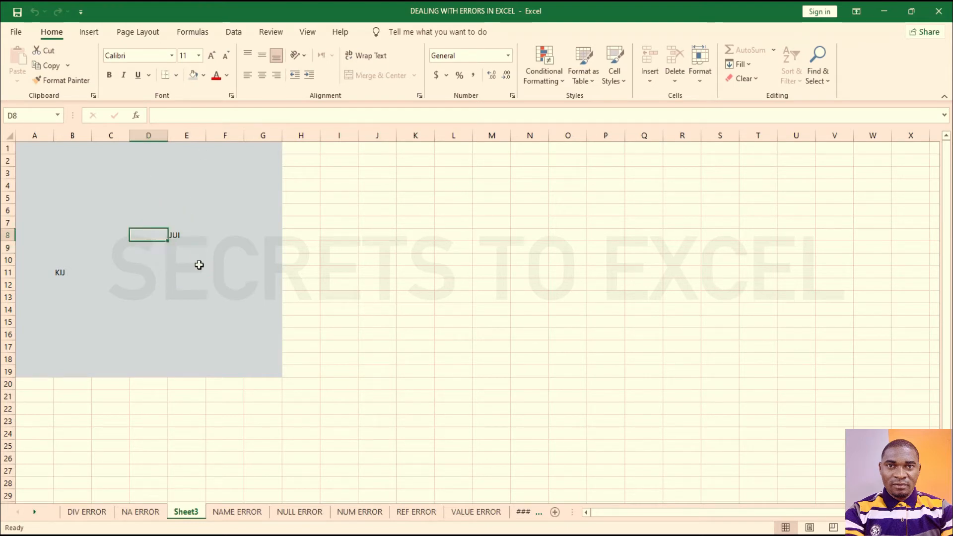
click(180, 234)
click(109, 75)
click(124, 75)
click(138, 75)
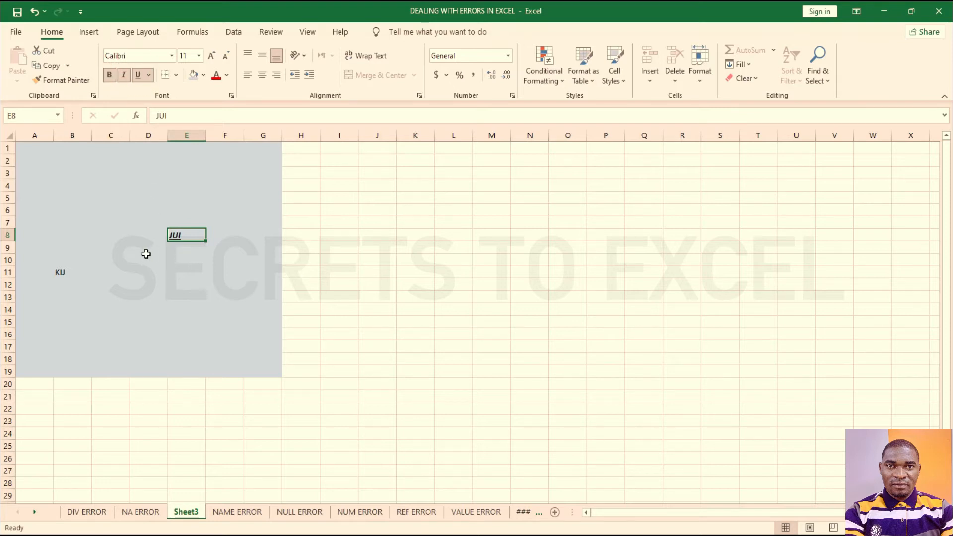
click(125, 247)
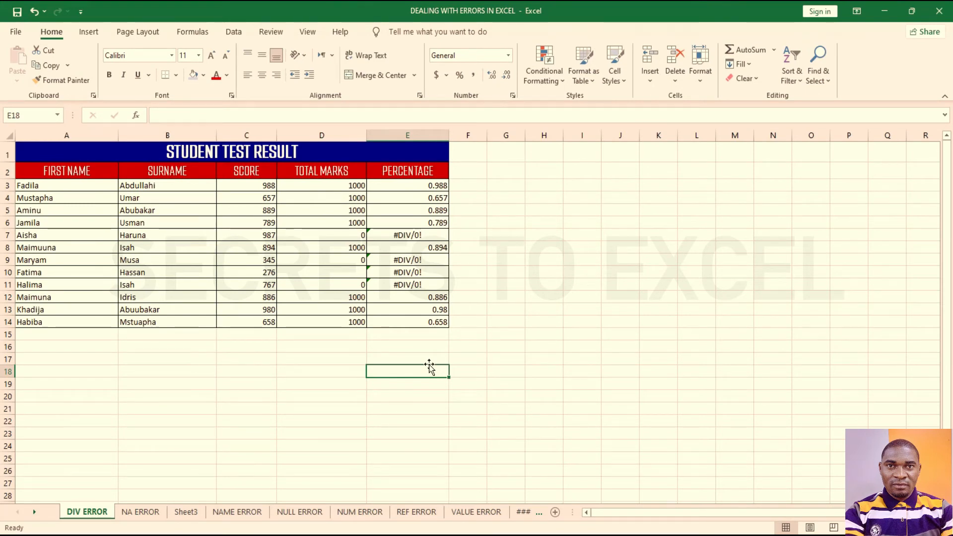
Step: Inspect the Student Test Result table, checking the percentage formulas in E7, E10 and E11
drag(99, 158, 295, 324)
click(501, 346)
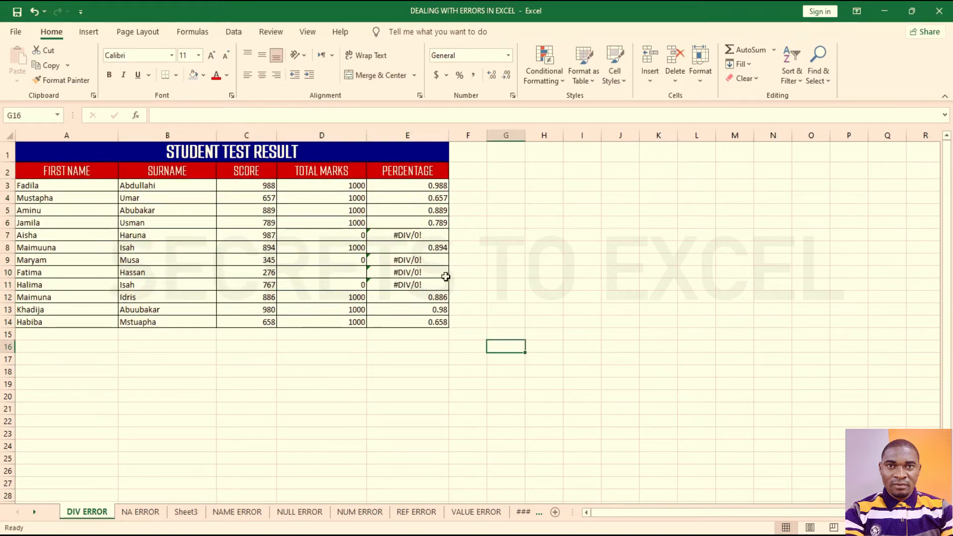
click(422, 235)
click(423, 272)
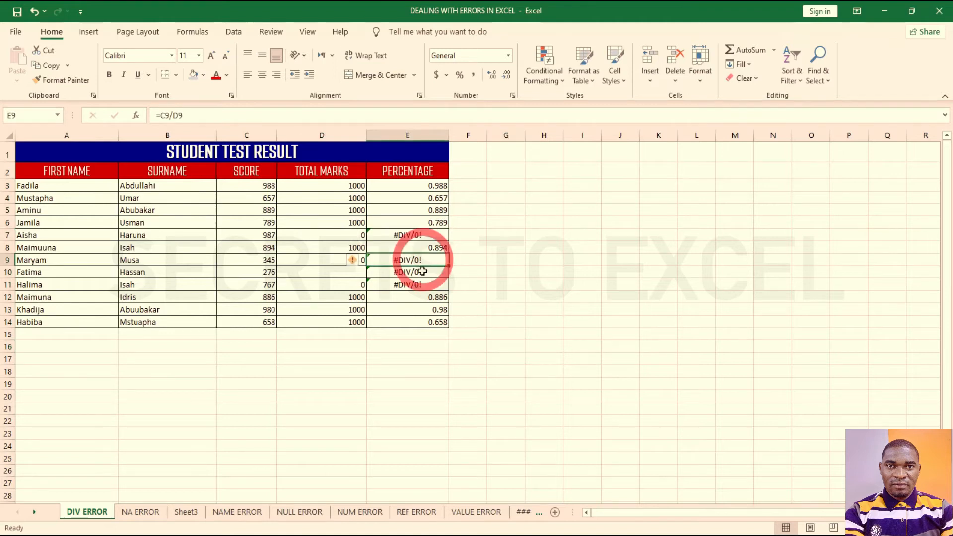
click(421, 284)
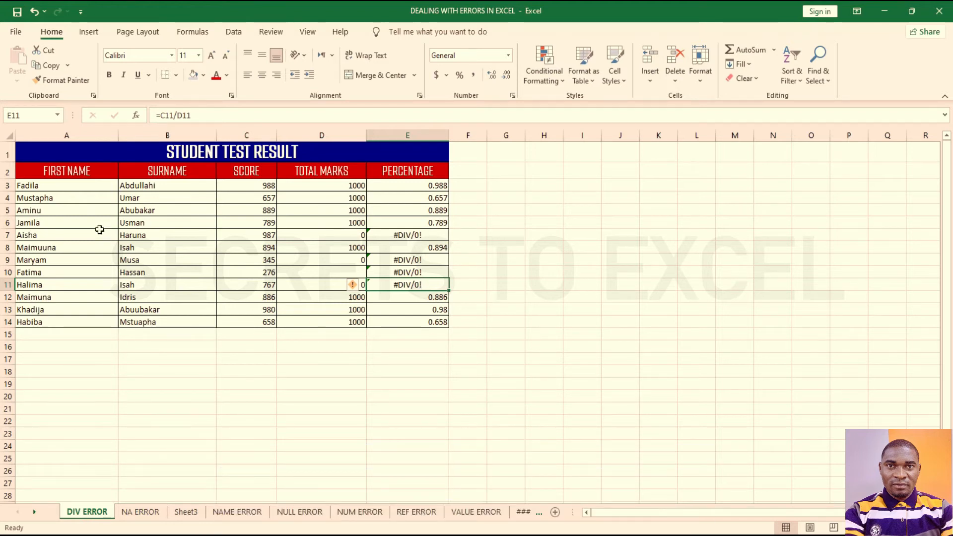
drag(38, 185, 132, 313)
drag(82, 147, 397, 322)
click(315, 184)
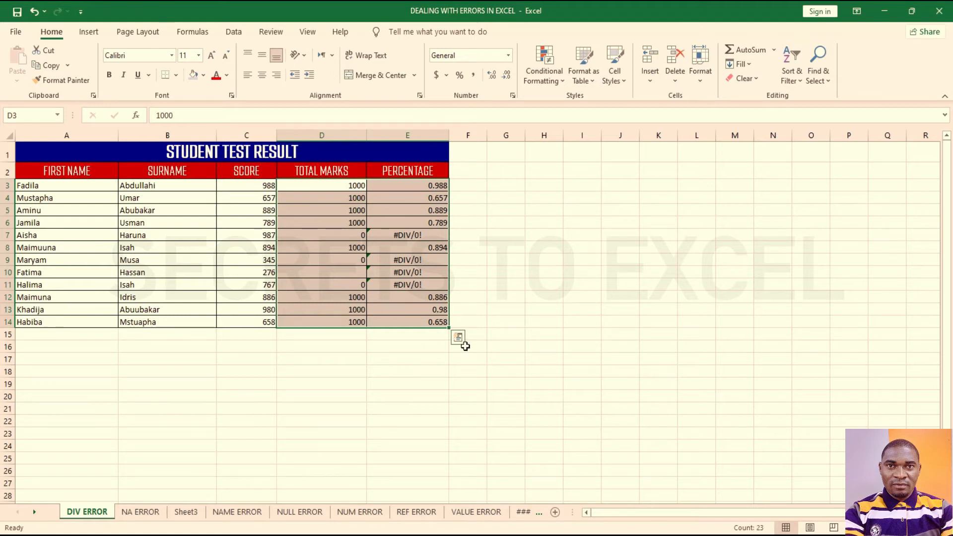
click(497, 348)
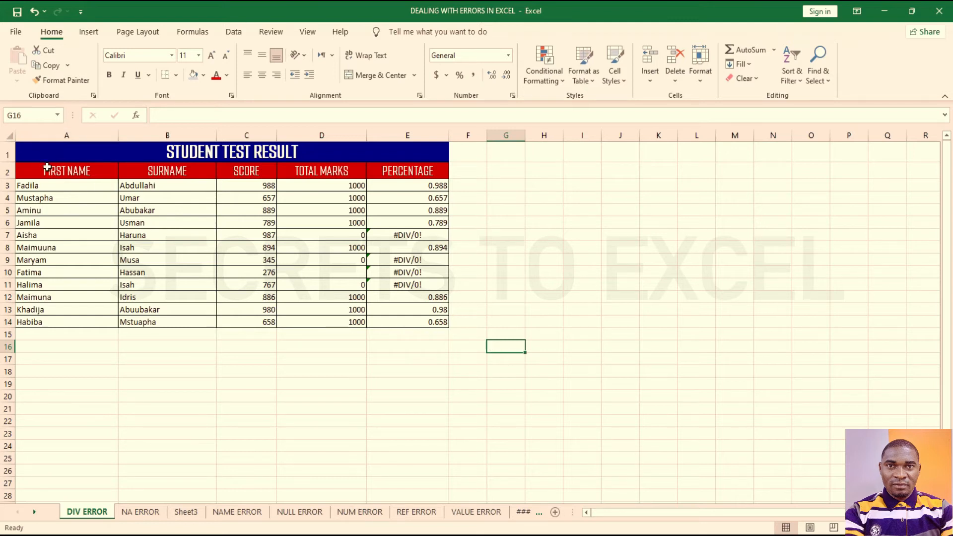
Step: Select the whole sheet and open Format Cells at its Protection settings
click(8, 136)
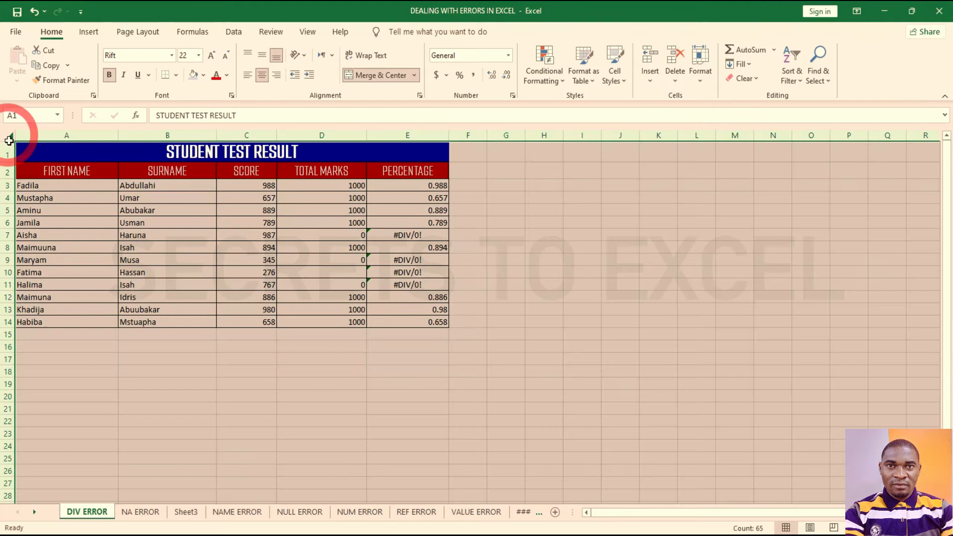
right_click(273, 231)
click(308, 385)
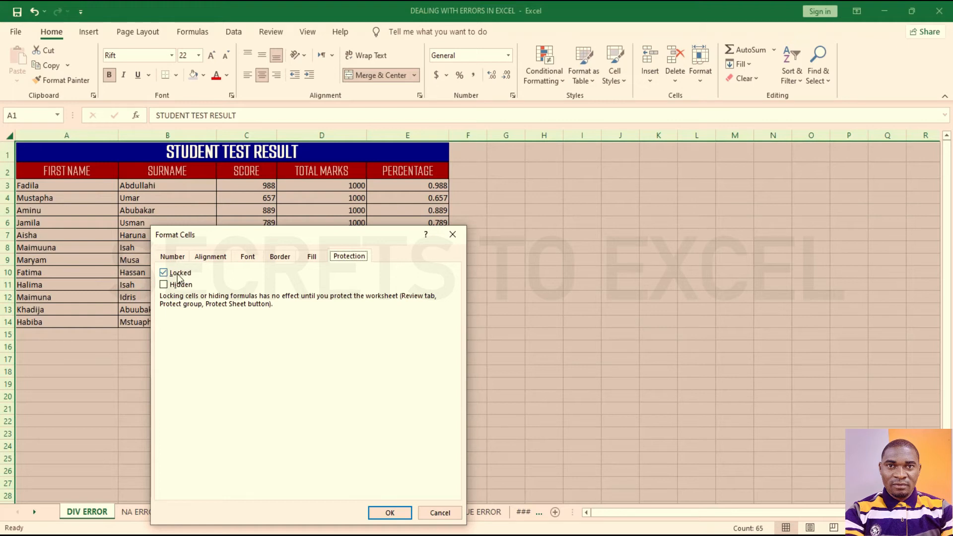
Step: Close Format Cells unchanged and select the Score, Total Marks and Percentage figures C3:E14
click(453, 234)
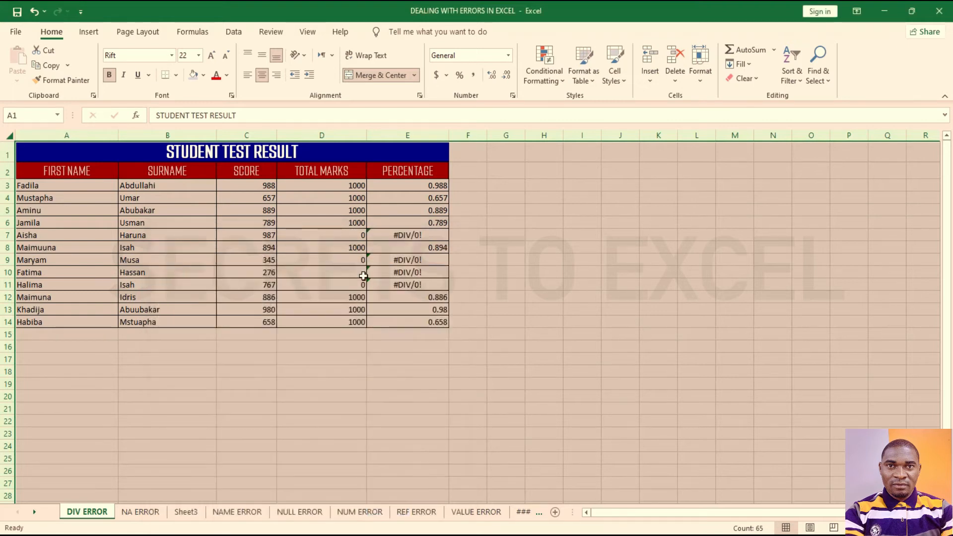
click(402, 356)
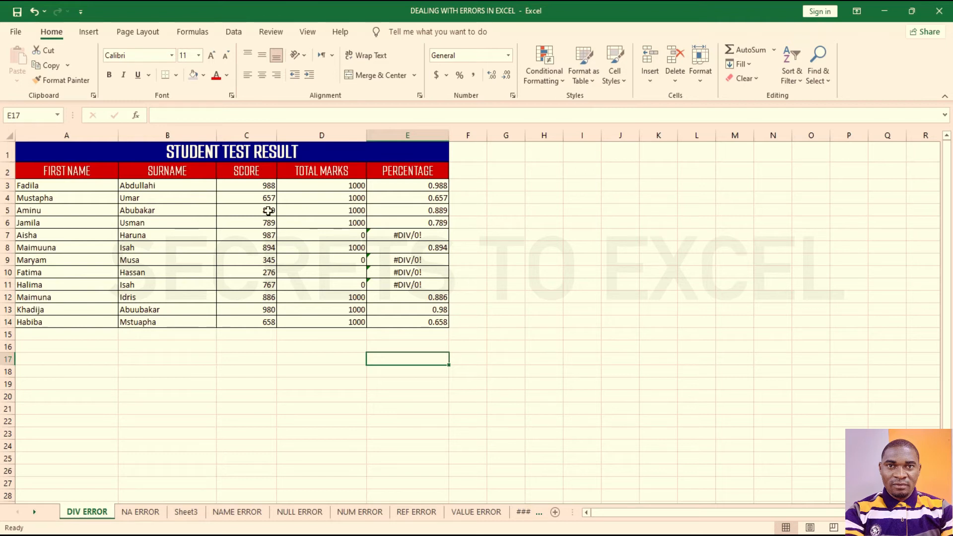
drag(257, 183, 401, 320)
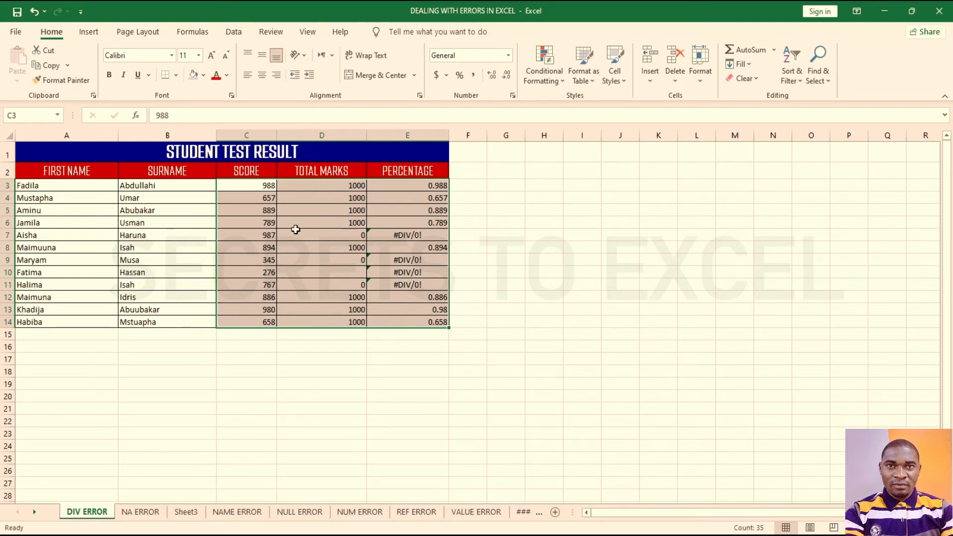
drag(259, 186, 400, 321)
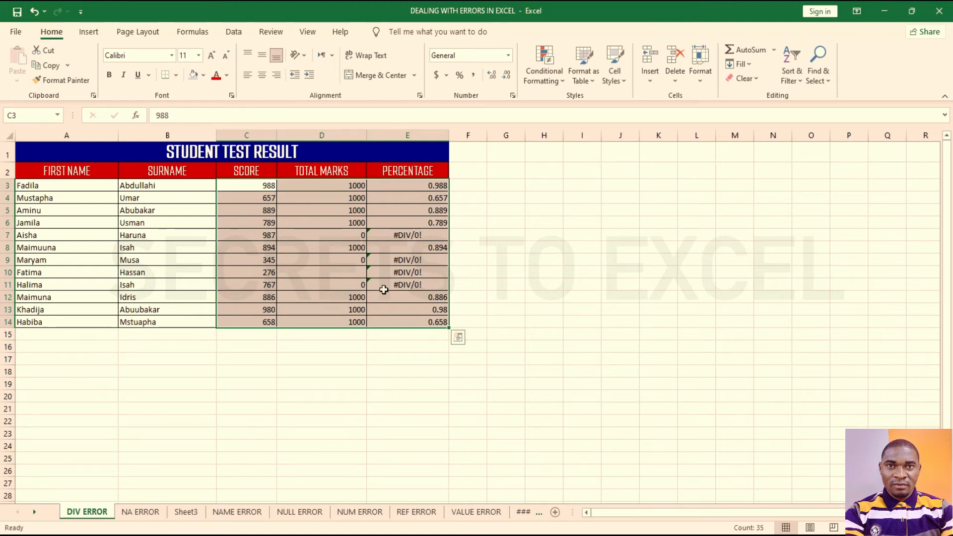
Step: Uncheck Locked for the C3:E14 figures in Format Cells > Protection
right_click(400, 296)
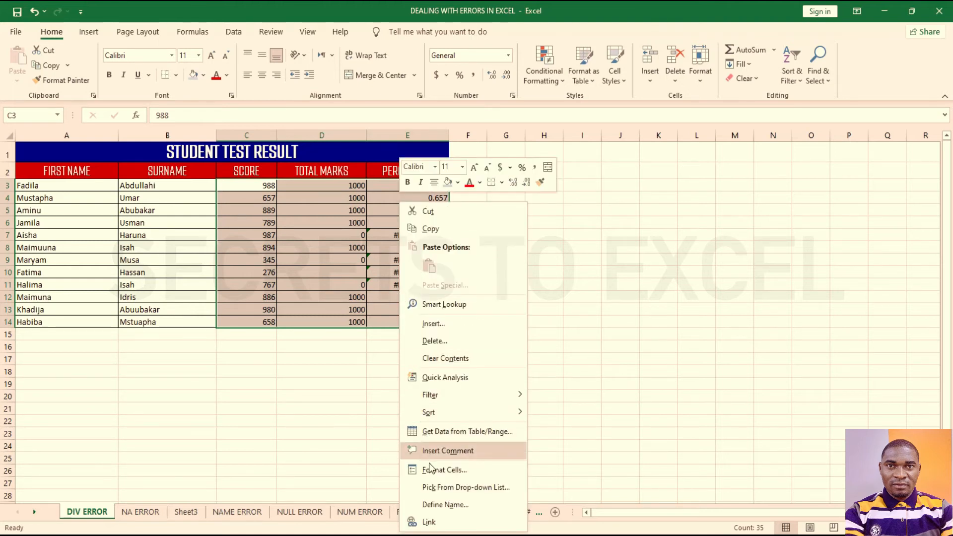
click(443, 469)
click(286, 277)
drag(481, 239, 696, 161)
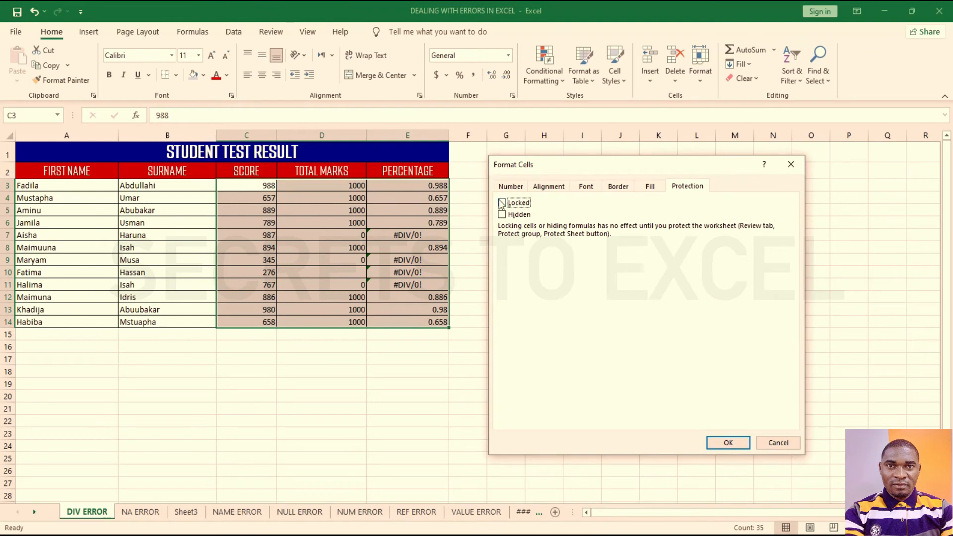
click(726, 443)
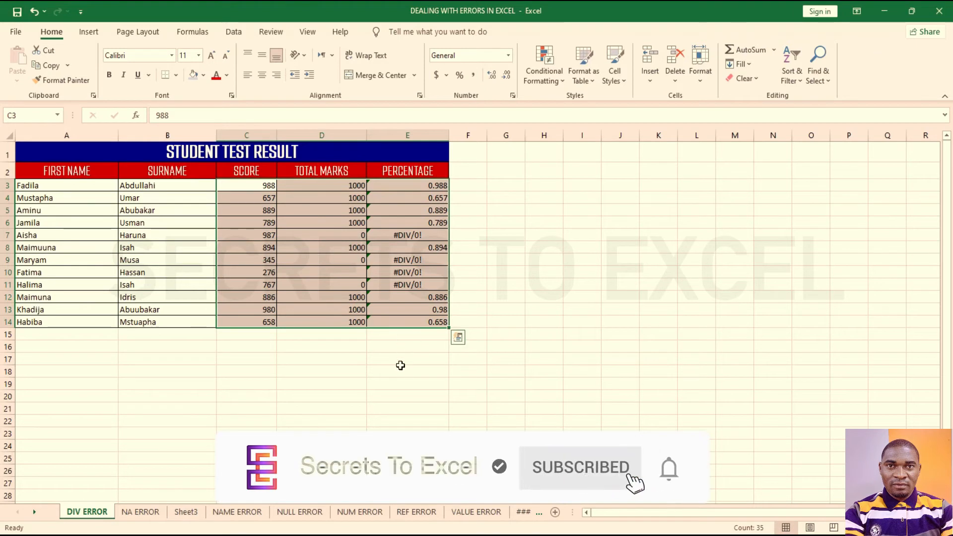
click(403, 366)
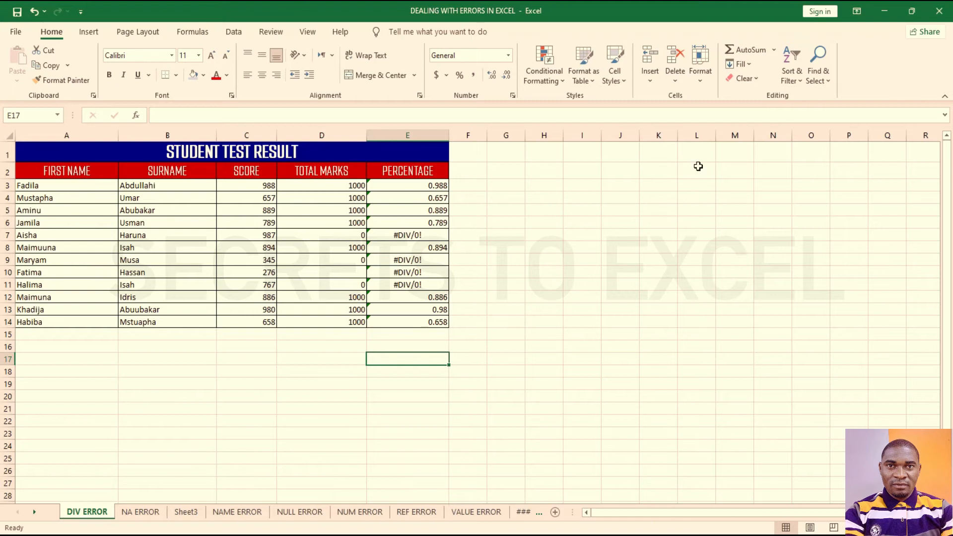
Step: Protect the DIV ERROR sheet via Home > Format with a confirmed password, then try editing a locked cell
click(710, 87)
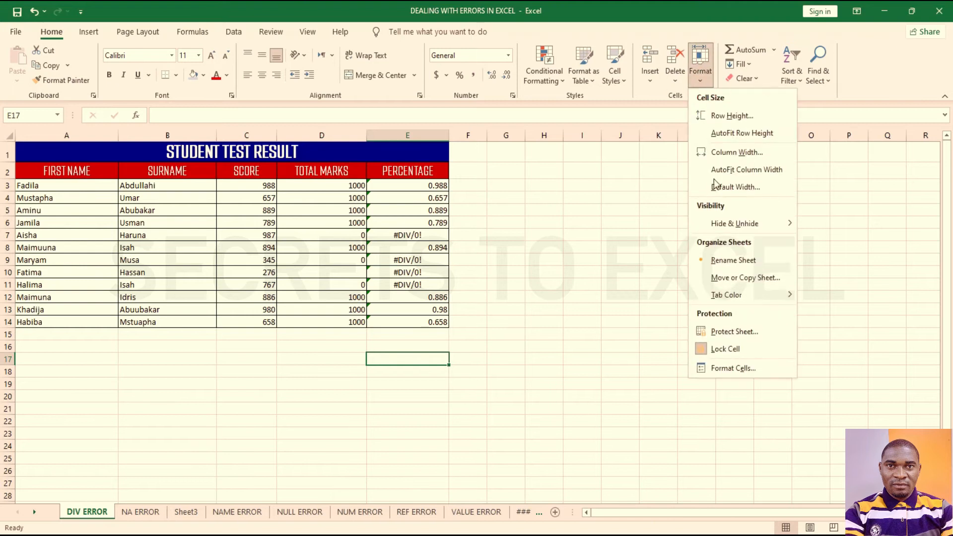
click(727, 338)
text(••)
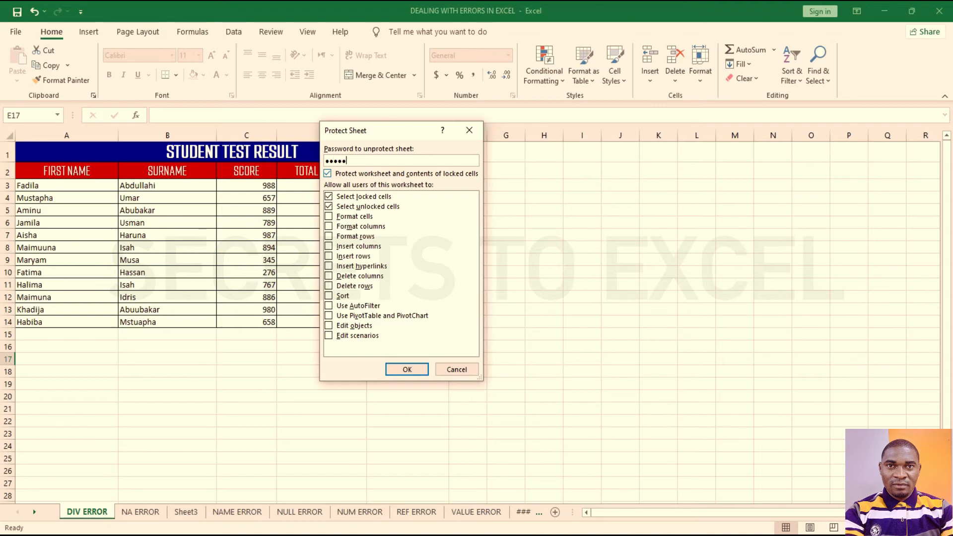
key(Return)
text(••••)
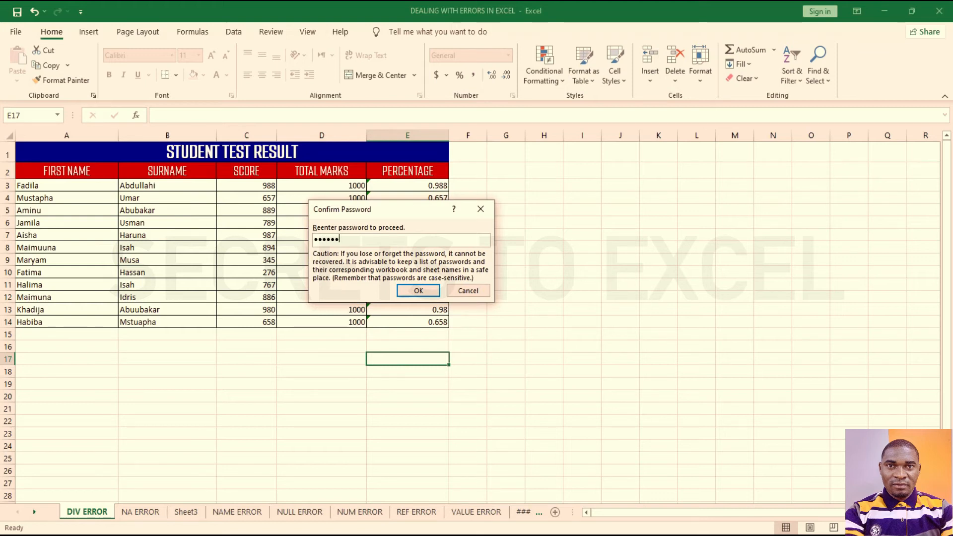
click(400, 290)
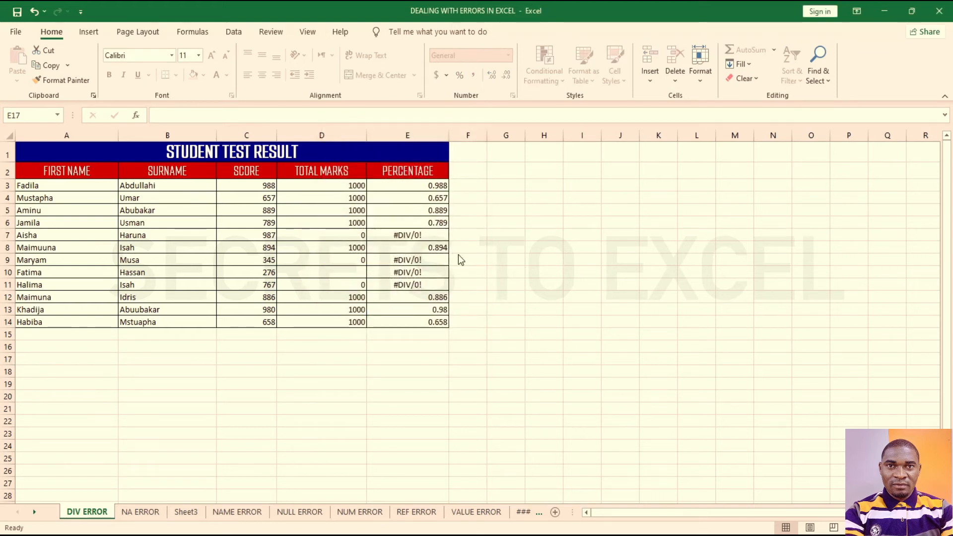
double_click(541, 269)
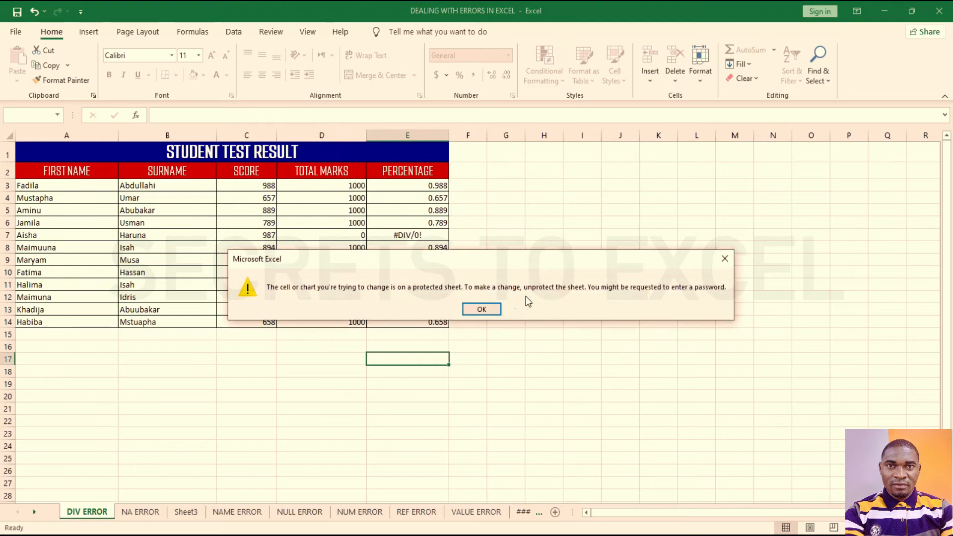
Step: Dismiss the warning, retry editing I16, and check the formulas in E4, E6, E8 and E7
click(480, 309)
click(573, 349)
double_click(573, 349)
click(482, 309)
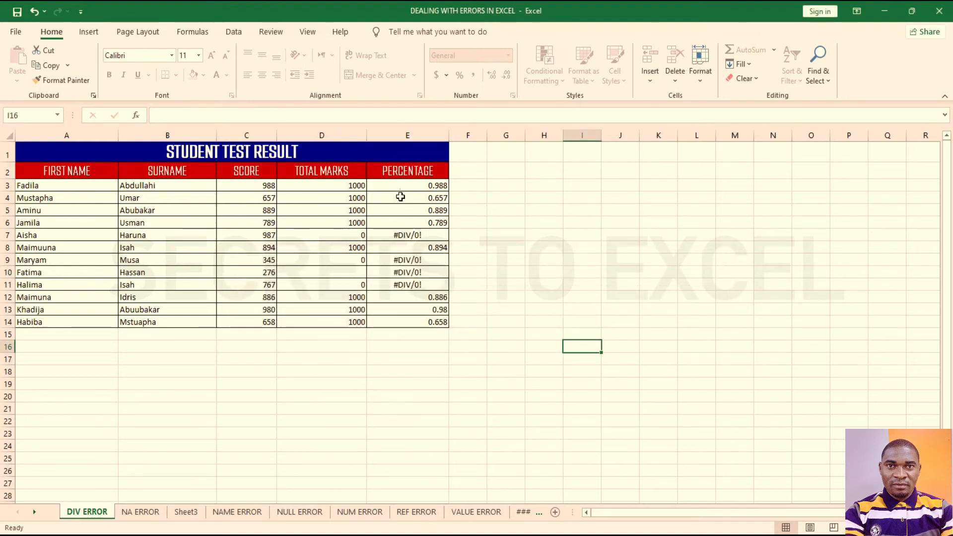
click(400, 196)
click(412, 220)
click(413, 248)
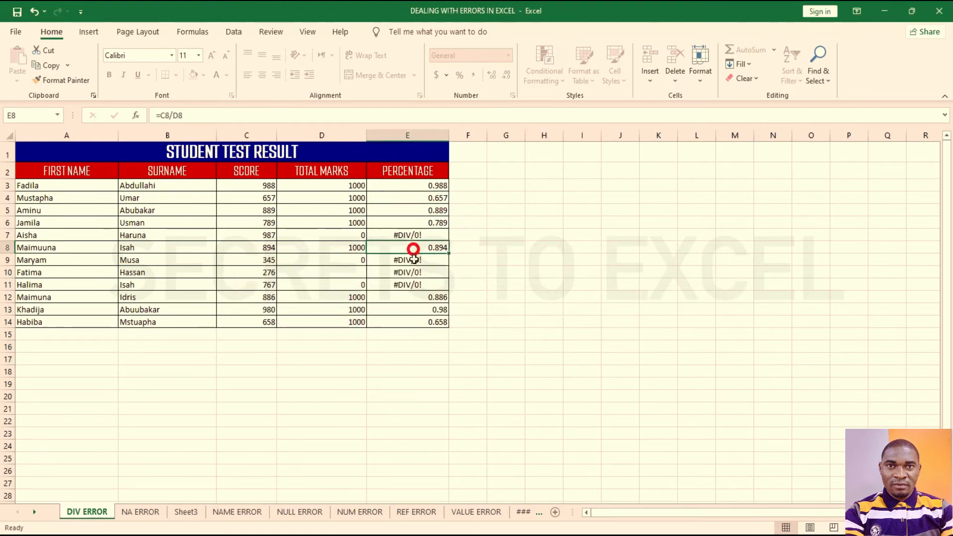
click(416, 236)
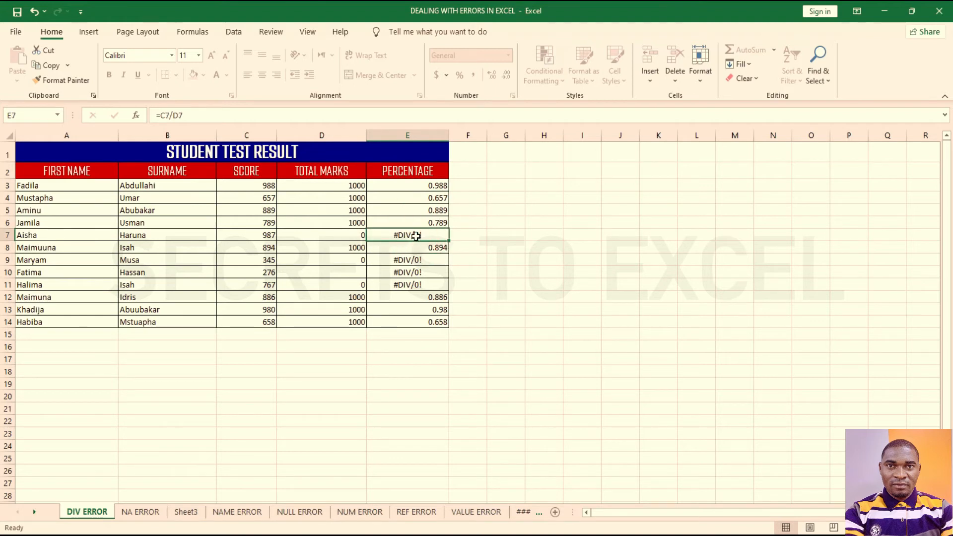
Step: Try editing the locked surname in B5, then mark out the unlocked figures and name columns
click(132, 207)
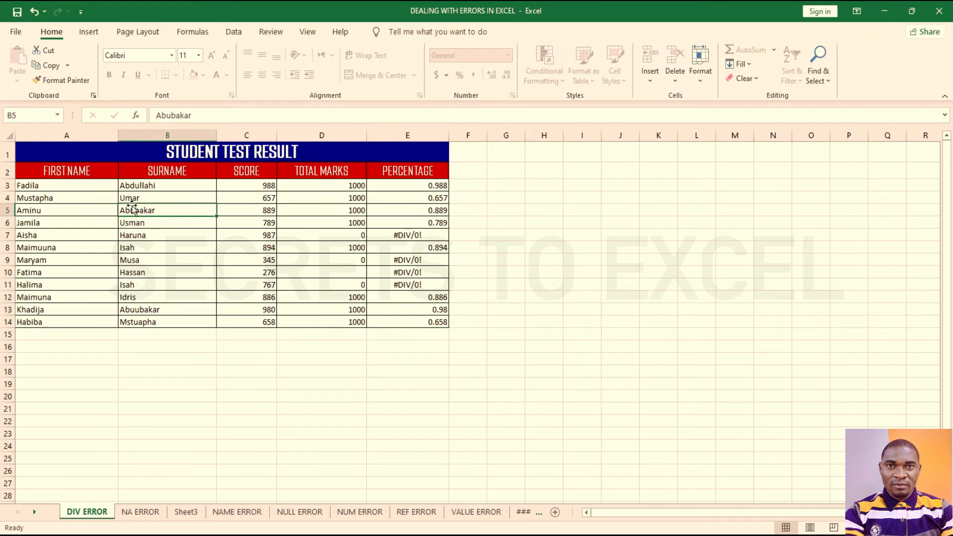
double_click(132, 207)
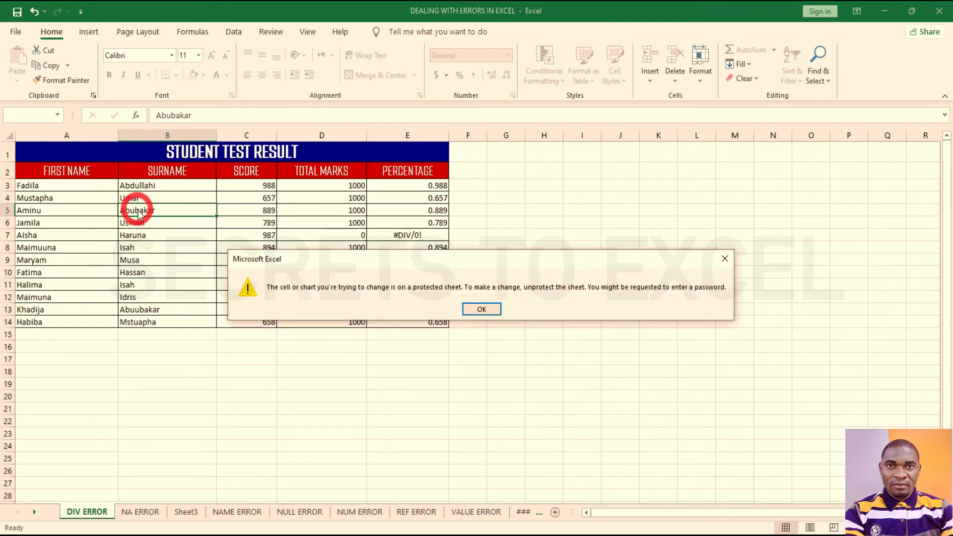
click(480, 309)
drag(244, 183, 411, 313)
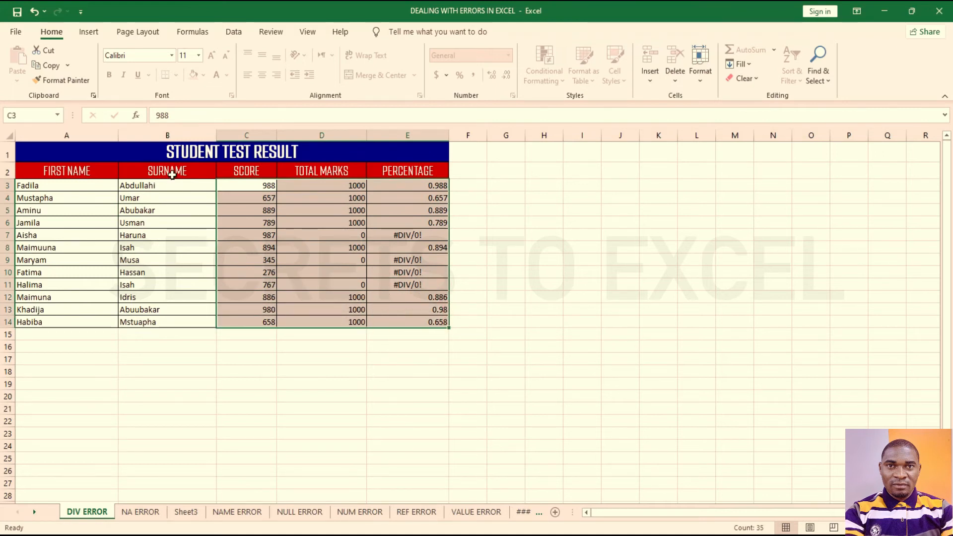
click(161, 171)
click(191, 147)
drag(94, 187, 156, 335)
Step: Try editing a locked first name, then open the Secrets To Excel channel's Videos page
click(170, 399)
click(289, 383)
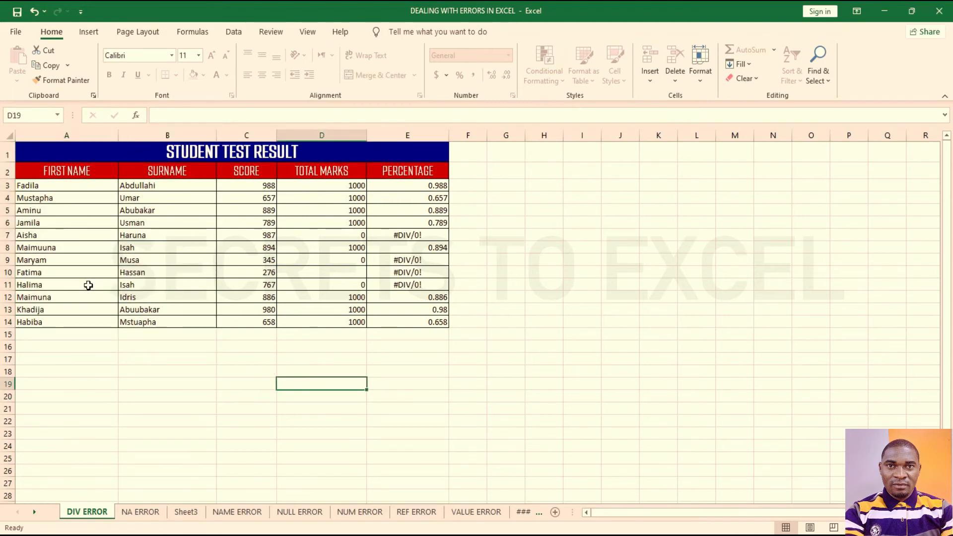
double_click(81, 298)
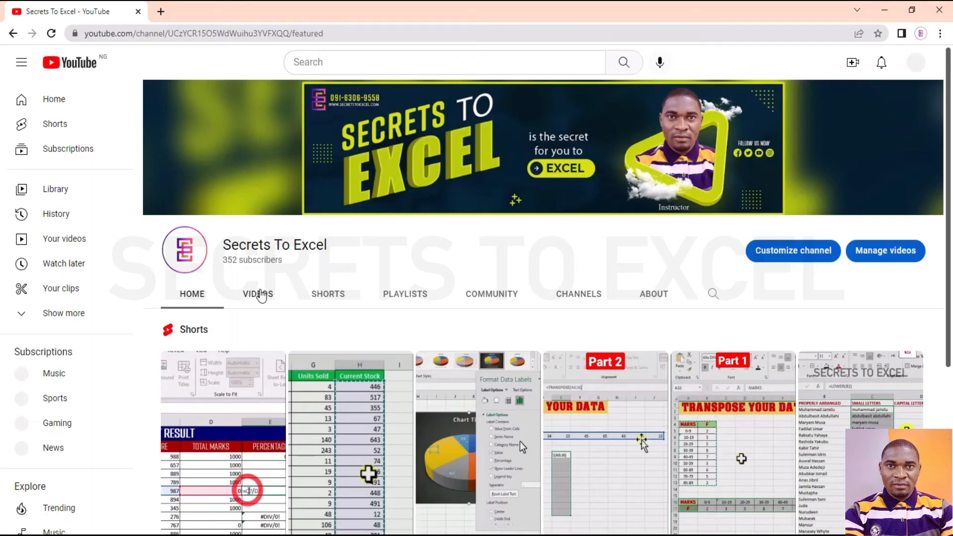
click(258, 294)
scroll(306, 343, down, 4)
Step: Open the DONT MEMORIZE ANY EXCEL FORMULA video and highlight the viewer's password-protection request comment
scroll(307, 343, down, 4)
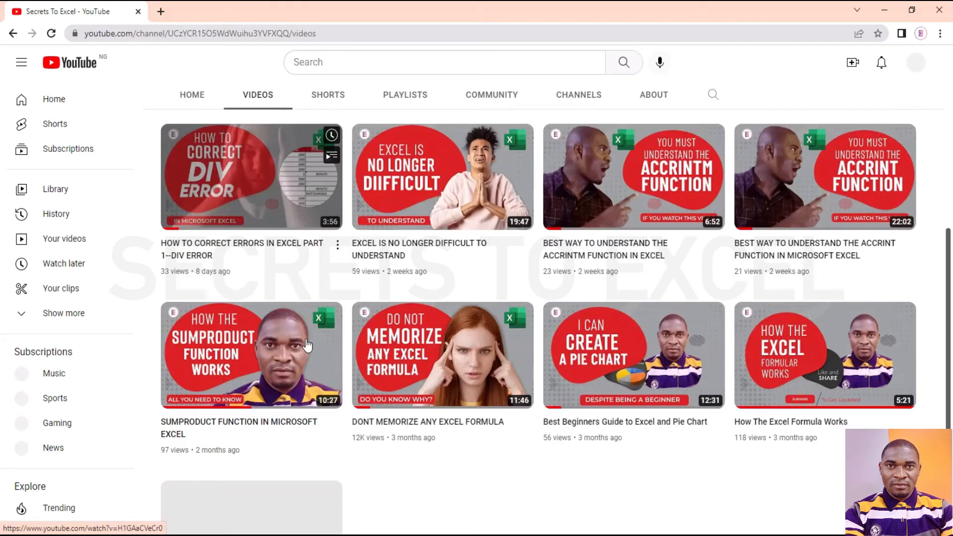
click(387, 332)
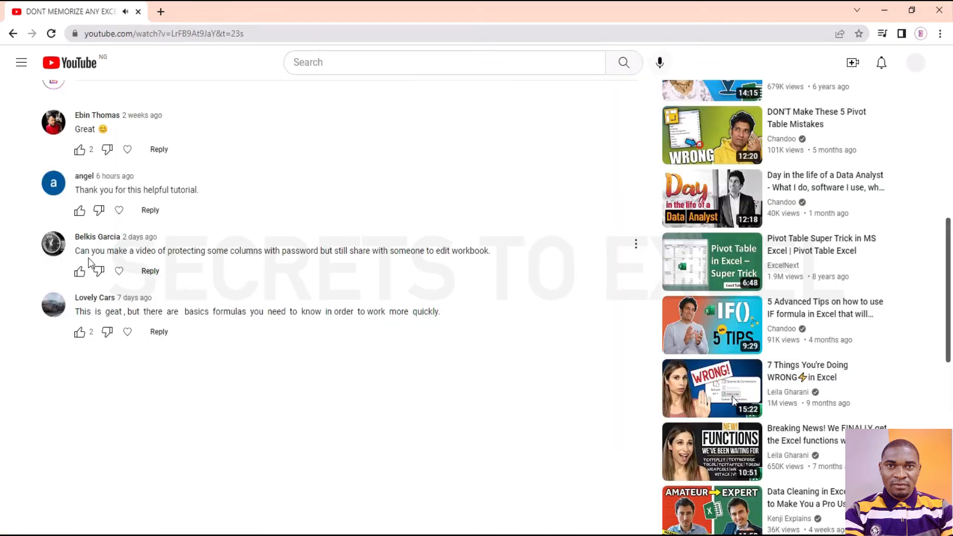
drag(75, 251, 513, 253)
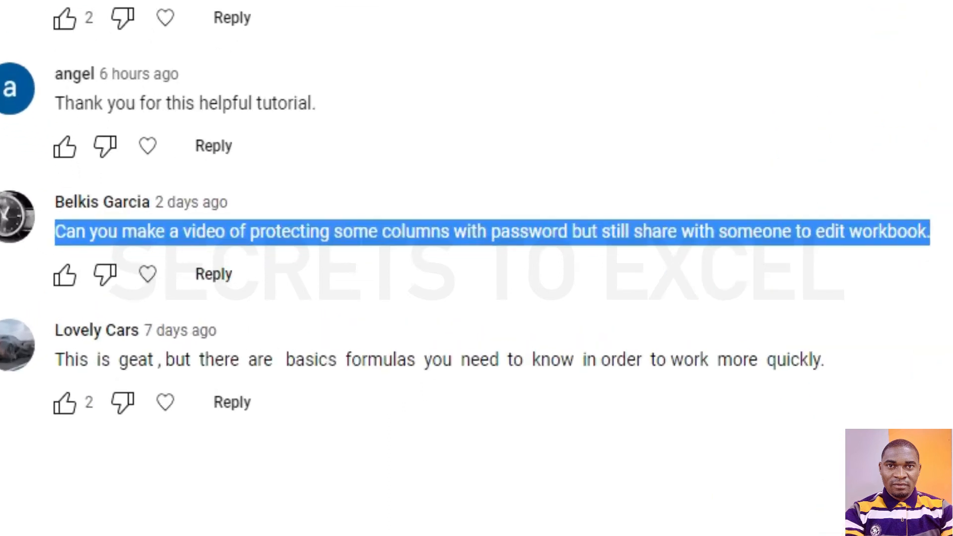
click(883, 220)
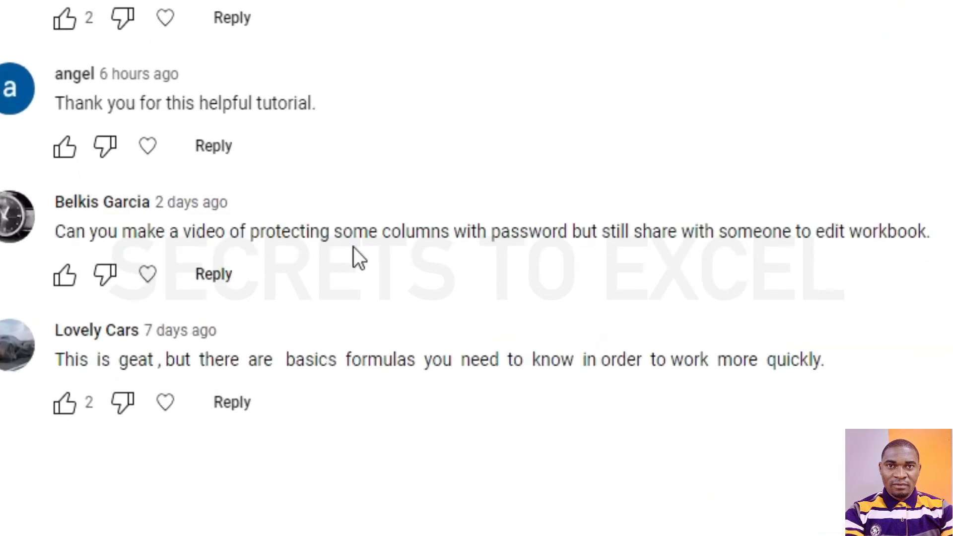
drag(58, 232, 389, 191)
click(389, 192)
drag(56, 208, 257, 207)
drag(55, 202, 930, 233)
click(946, 278)
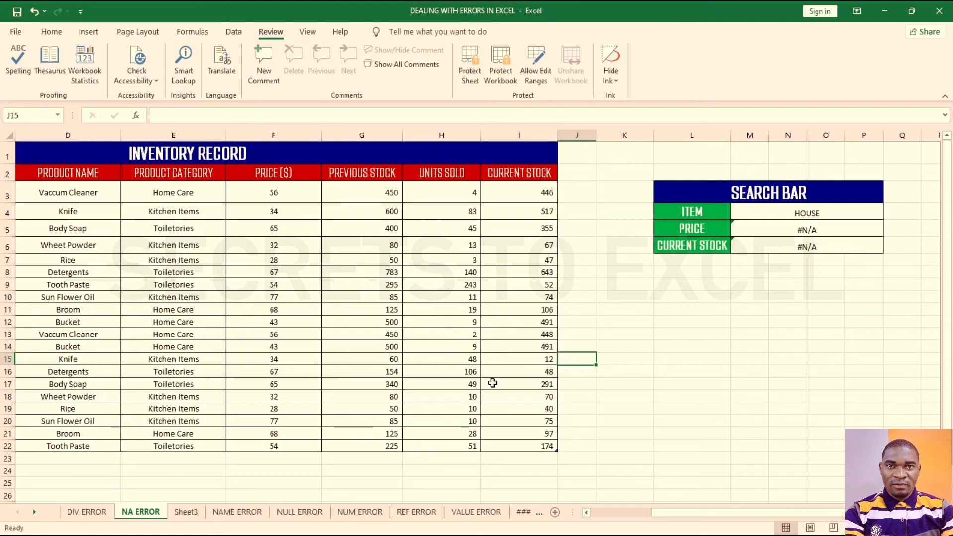
Step: Select the SEARCH BAR box and check its PRICE, CURRENT STOCK and HOUSE cells
drag(671, 190, 807, 250)
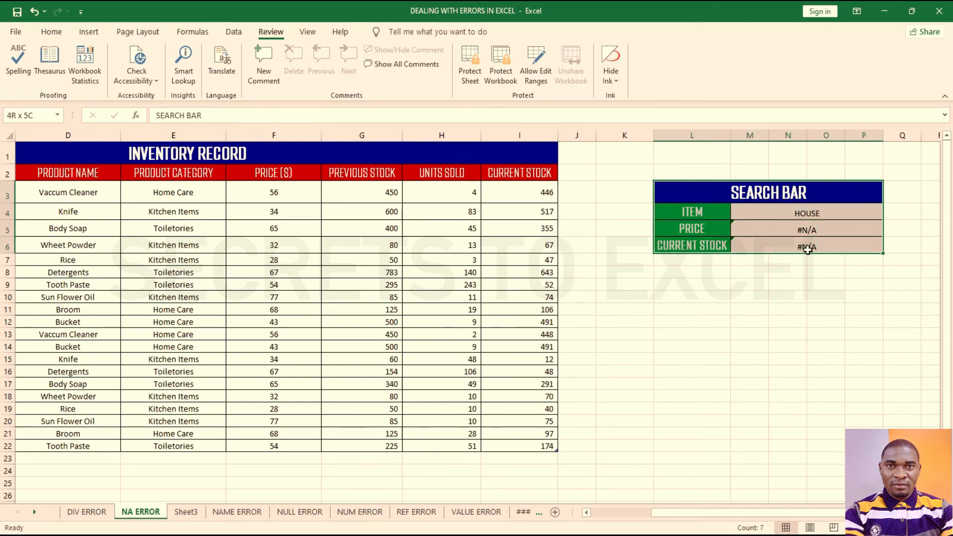
click(708, 226)
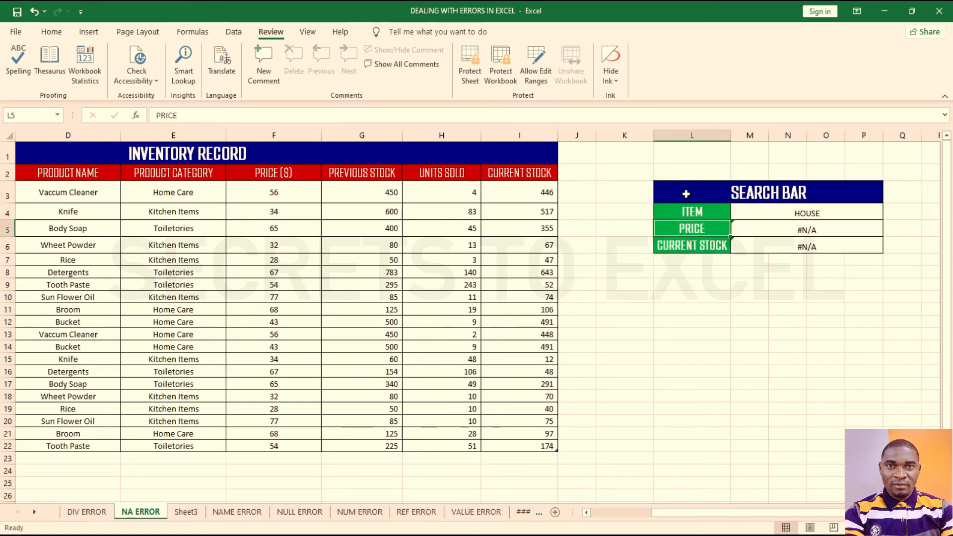
click(781, 210)
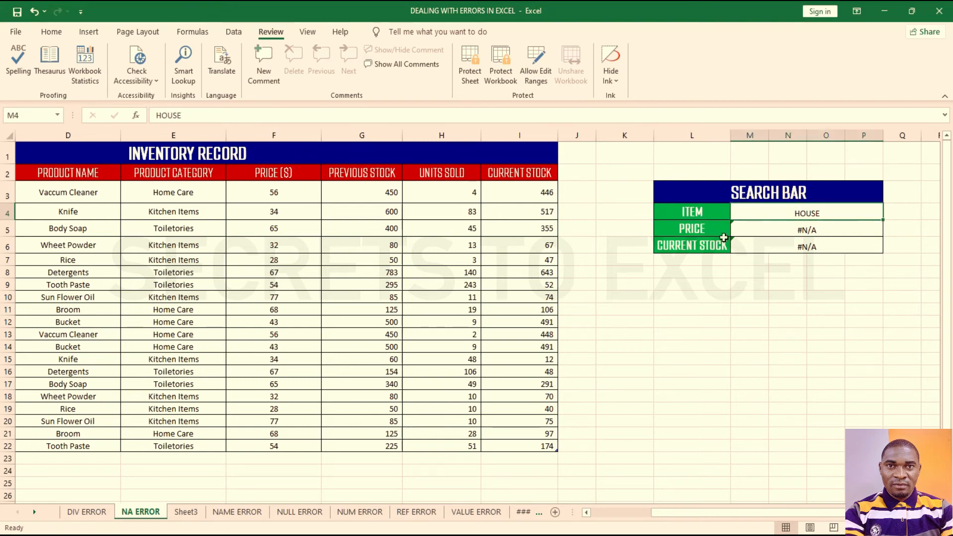
click(687, 229)
click(694, 248)
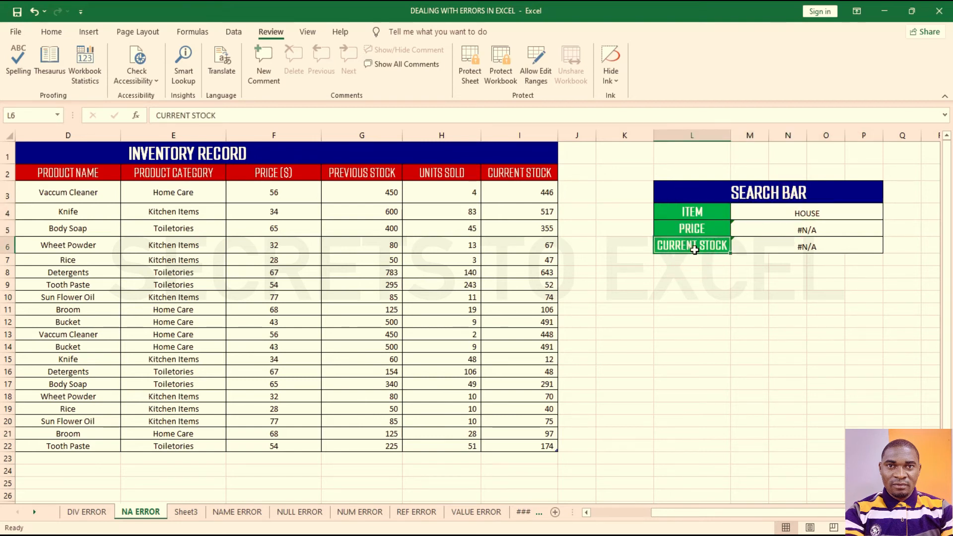
click(760, 282)
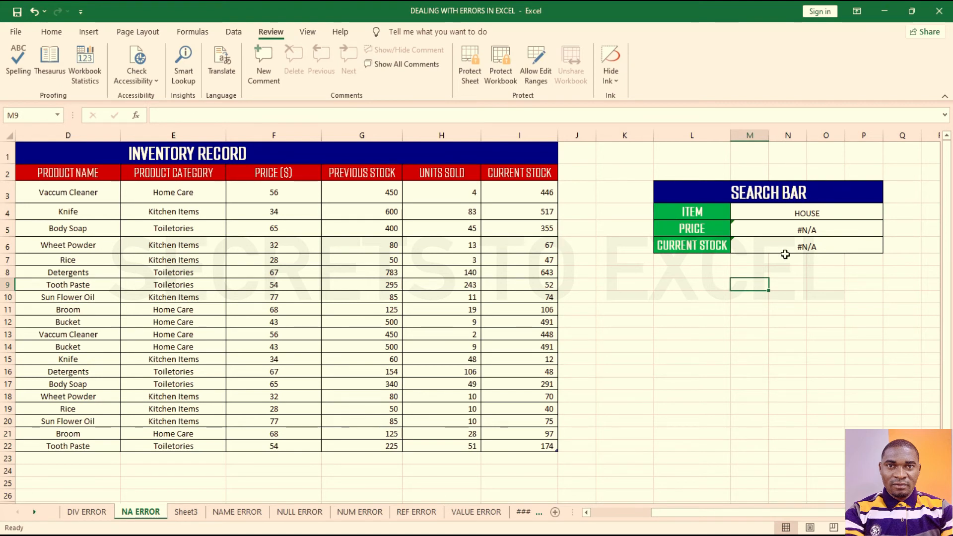
drag(798, 213, 800, 241)
click(815, 260)
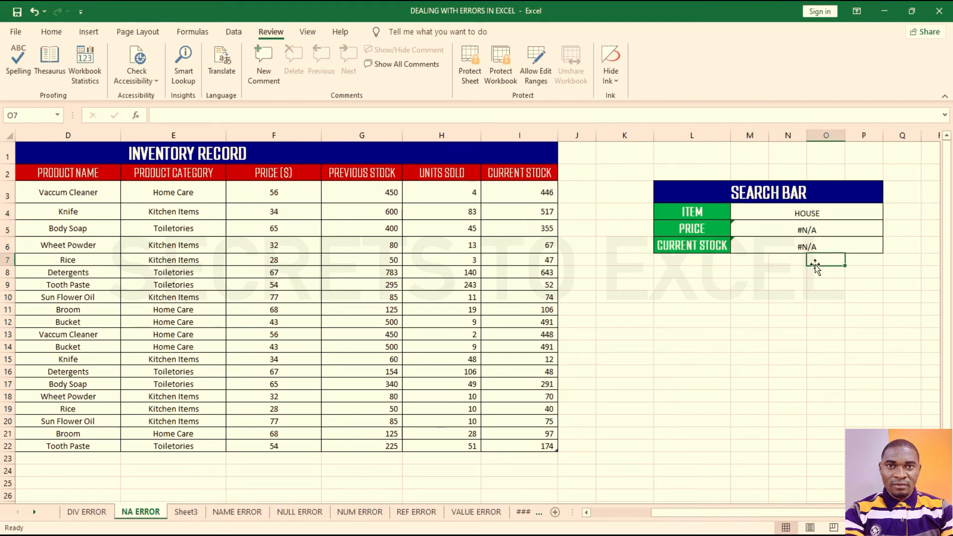
click(814, 228)
click(817, 247)
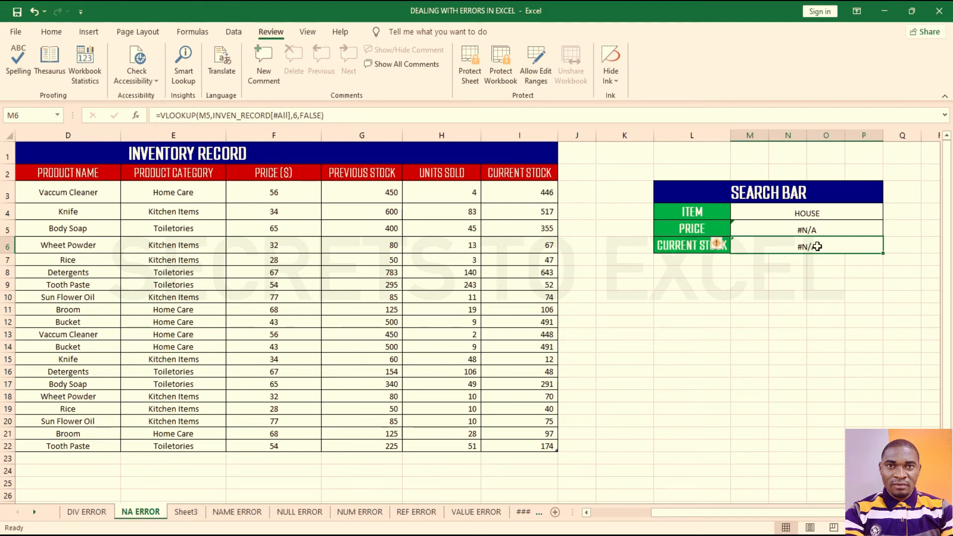
Step: Select the search bar range M4:P6, then open Allow Edit Ranges from the Review tab
drag(808, 213, 812, 248)
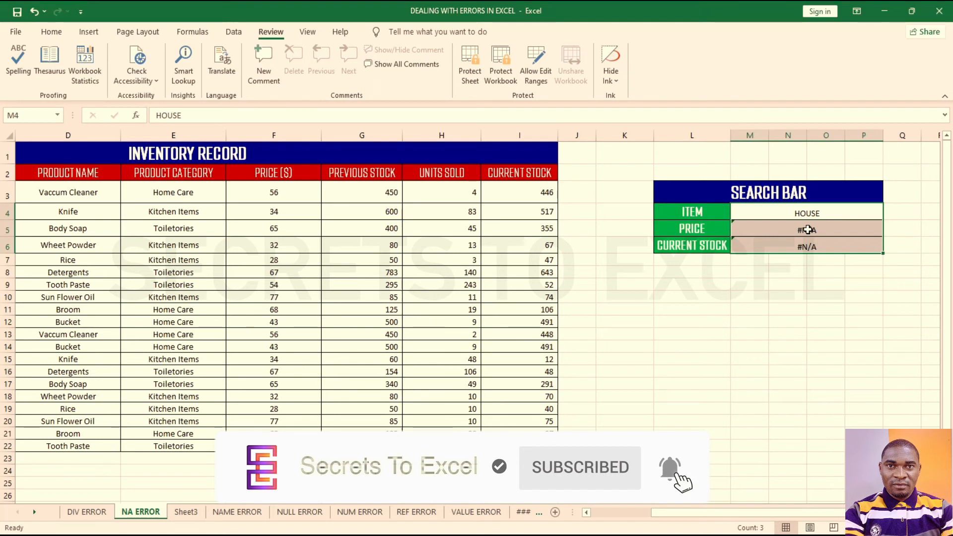
click(784, 290)
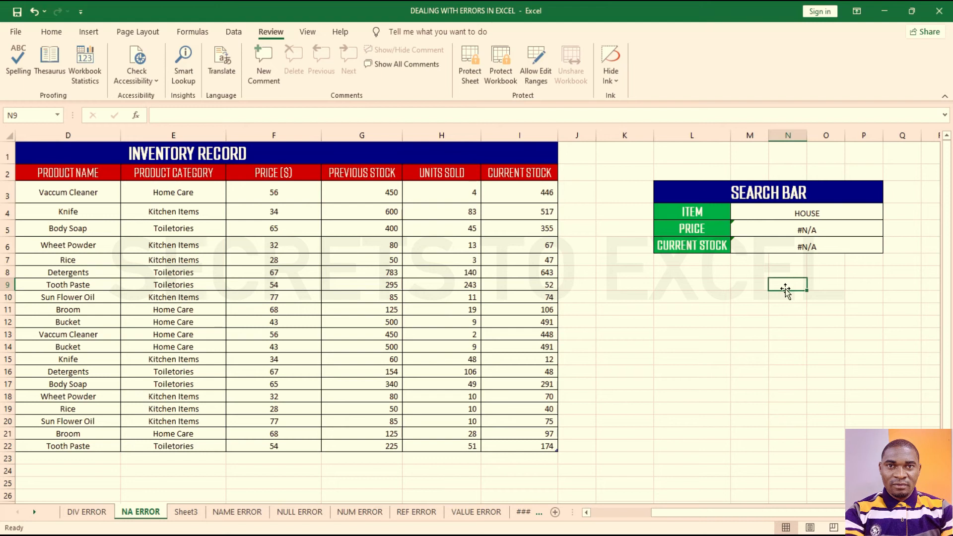
drag(786, 214, 790, 242)
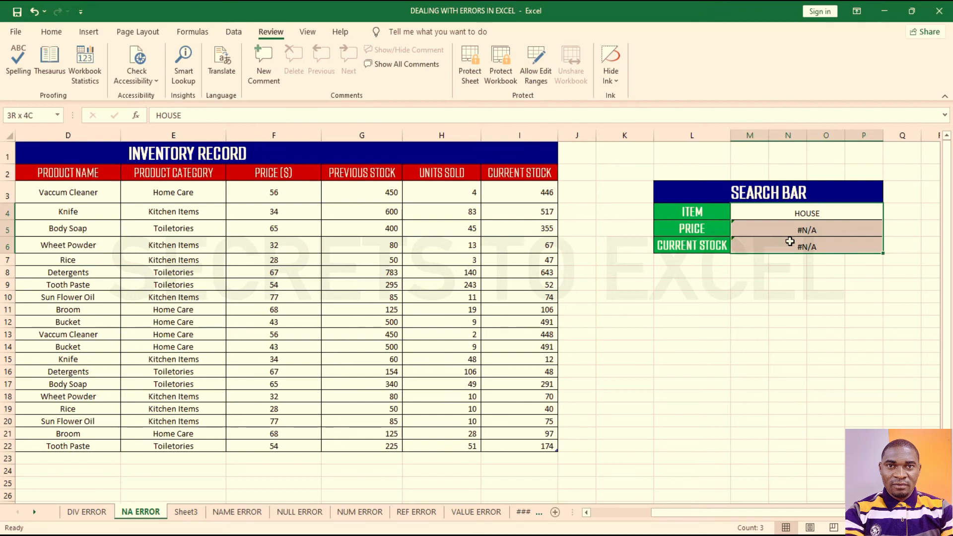
drag(789, 242, 789, 241)
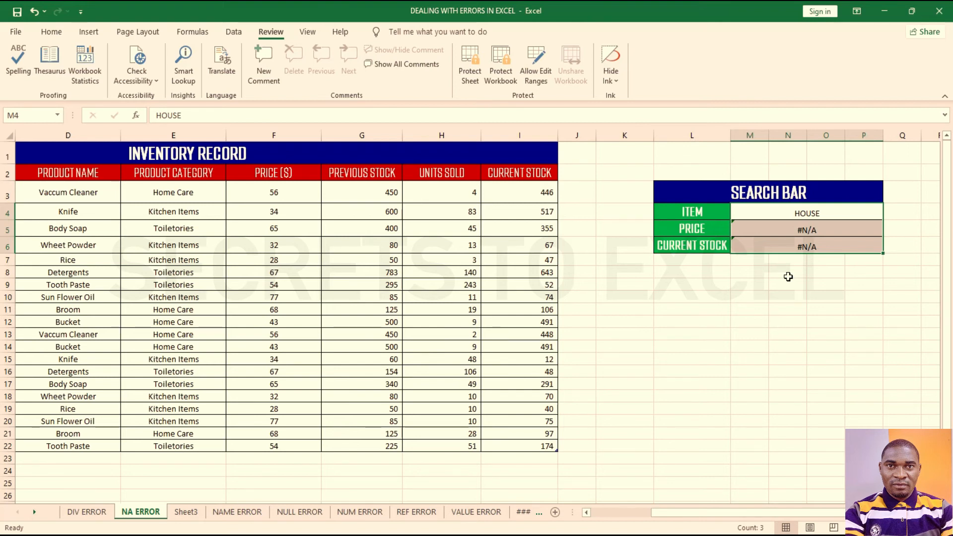
click(673, 346)
click(778, 421)
click(272, 31)
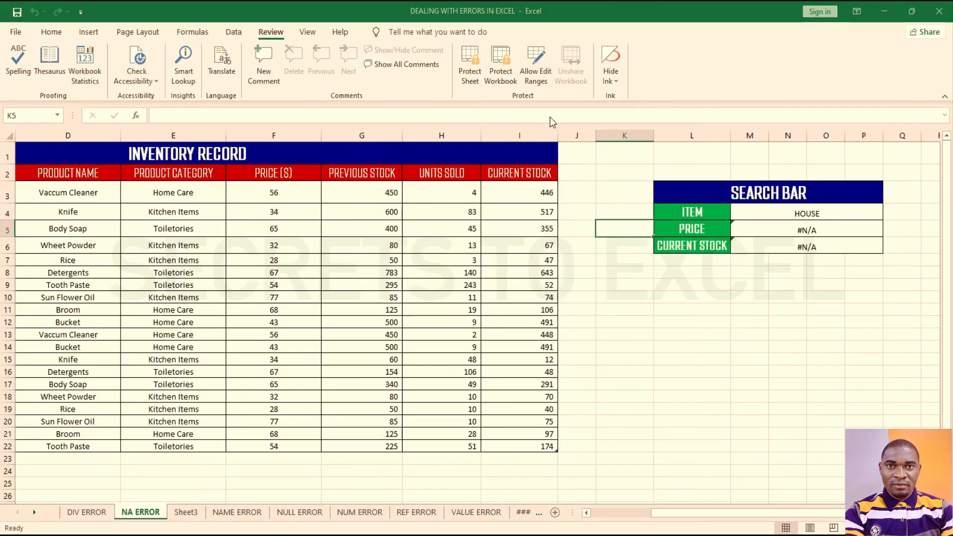
click(434, 106)
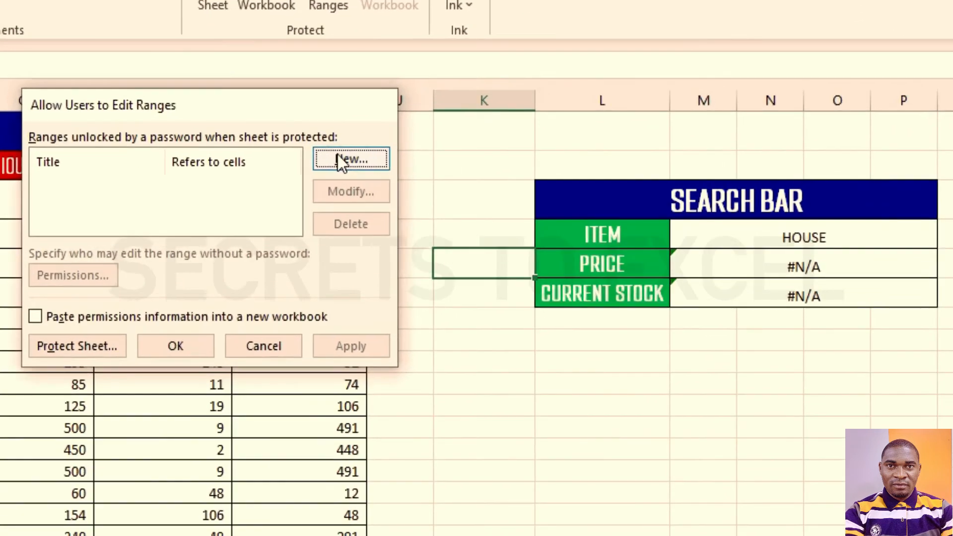
Step: Add an editable range titled SEARCH referring to M4:P6 with a confirmed range password, and apply it
click(548, 169)
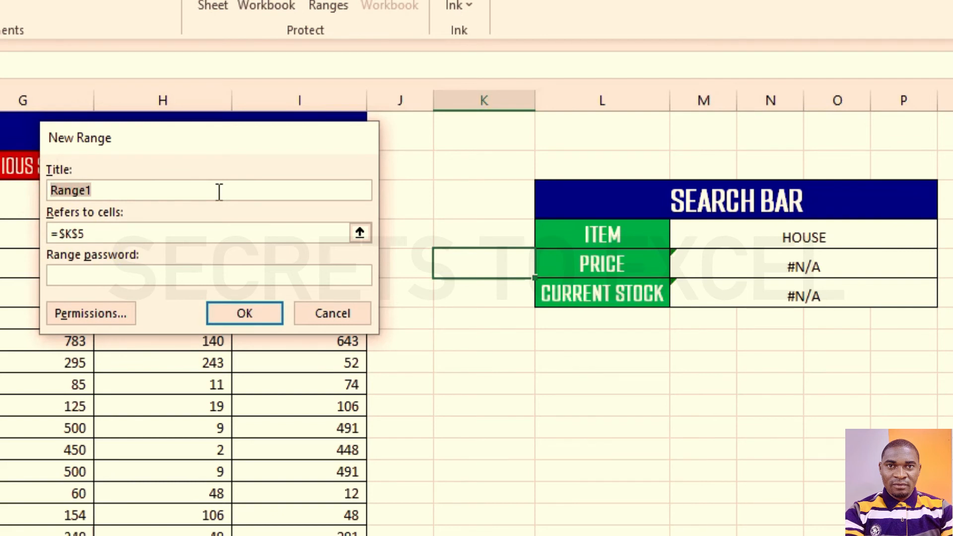
text(SEARCH)
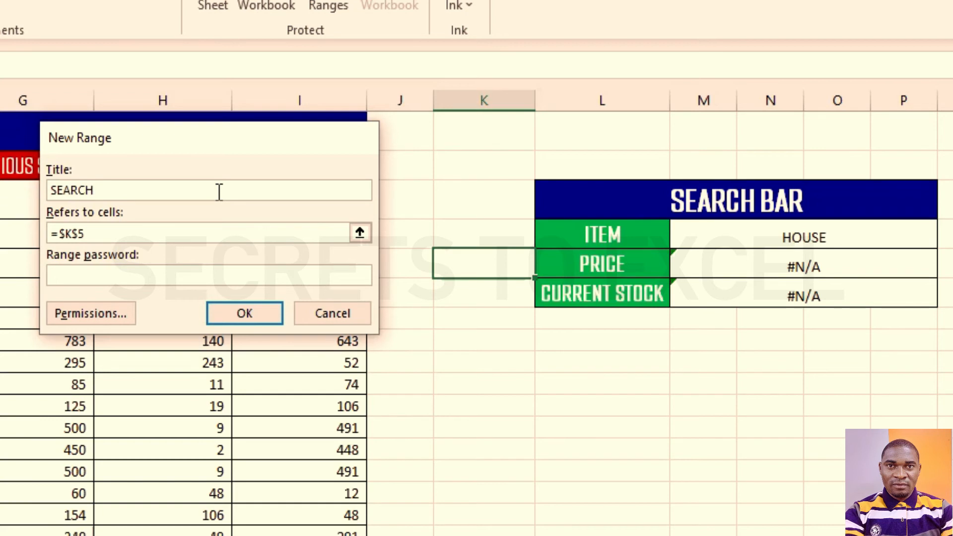
drag(92, 230, 23, 230)
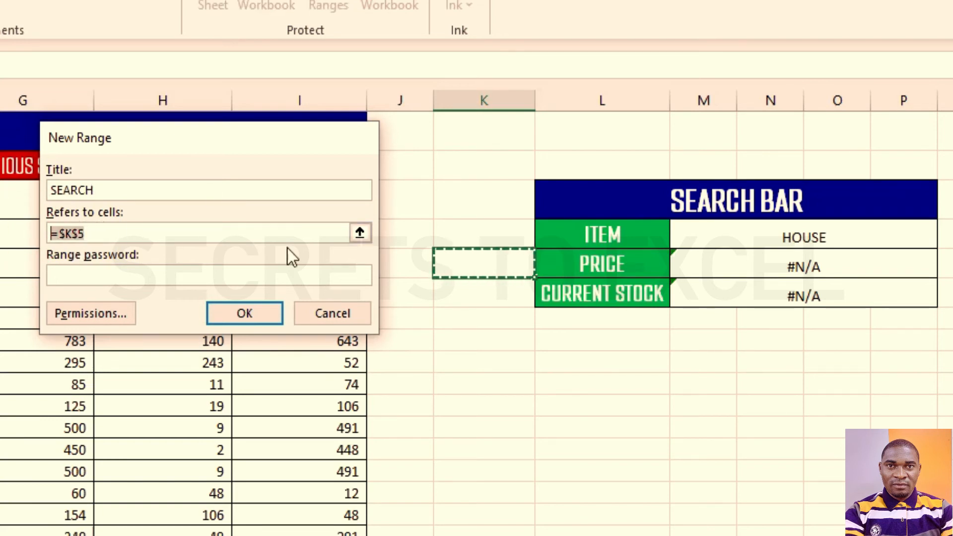
drag(731, 229, 738, 282)
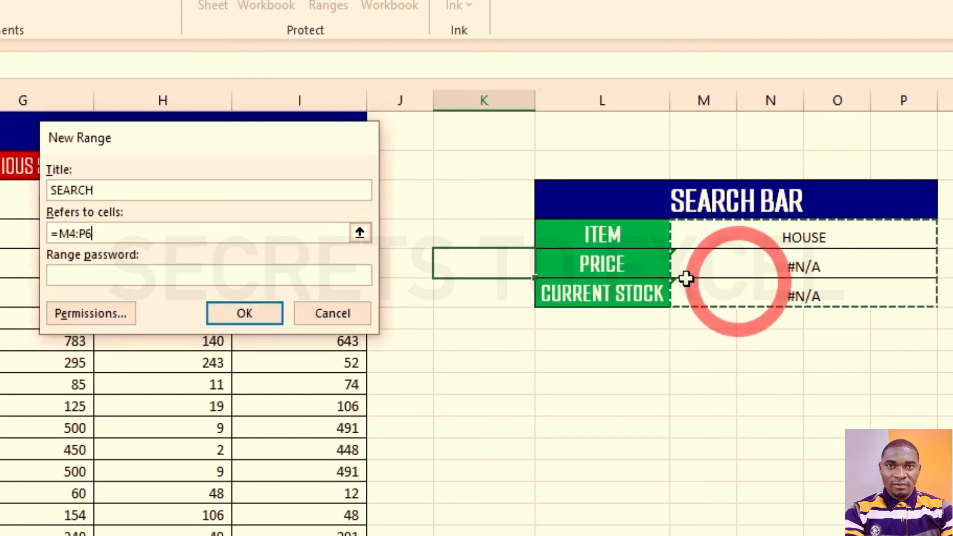
click(122, 272)
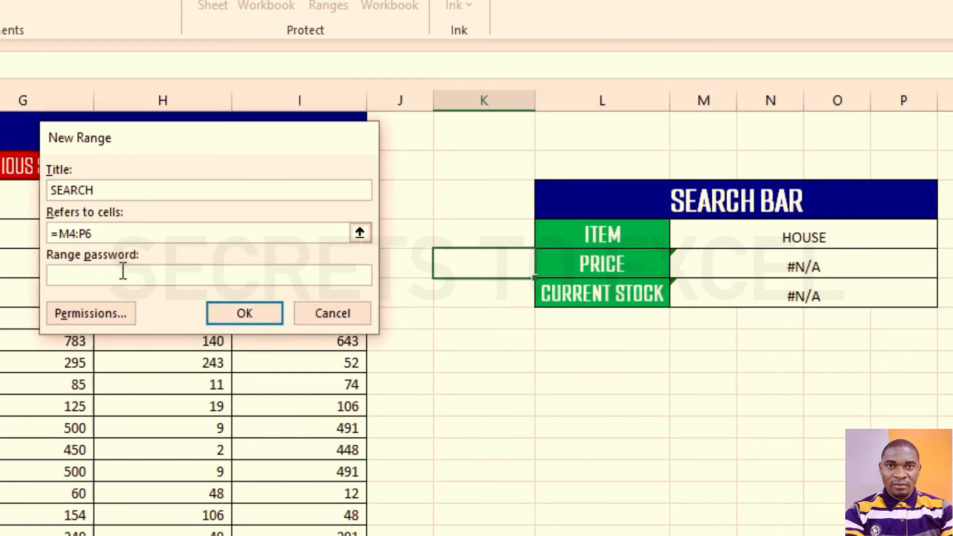
text(12345)
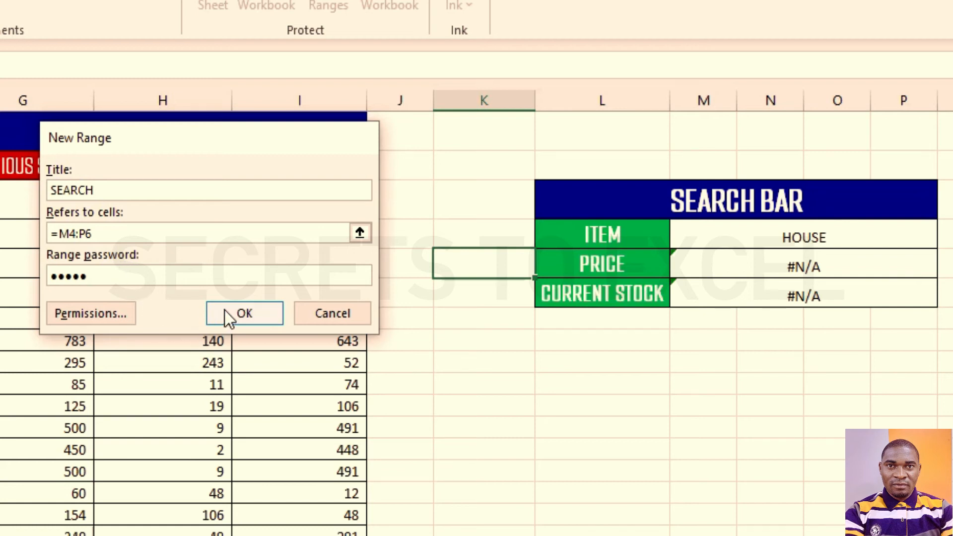
click(224, 311)
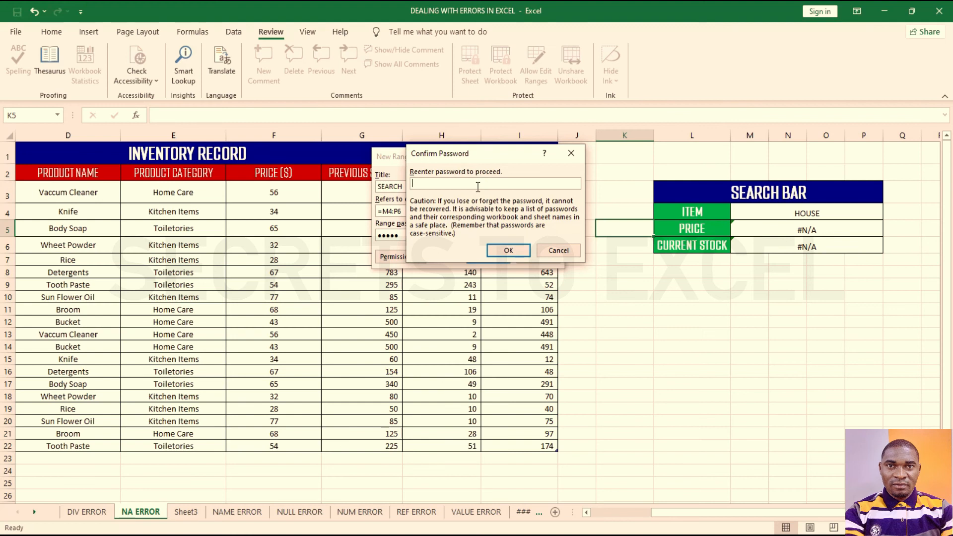
text(12)
click(508, 250)
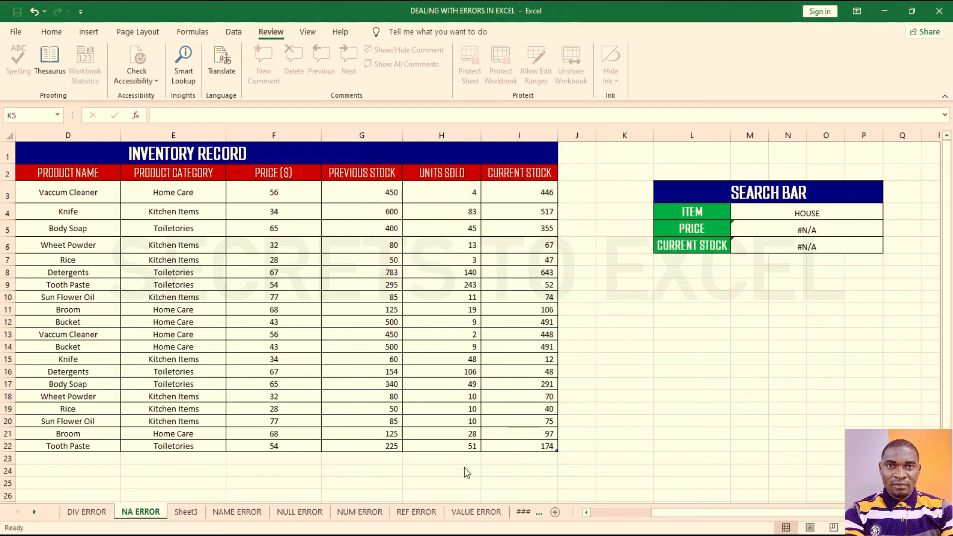
drag(445, 141, 429, 136)
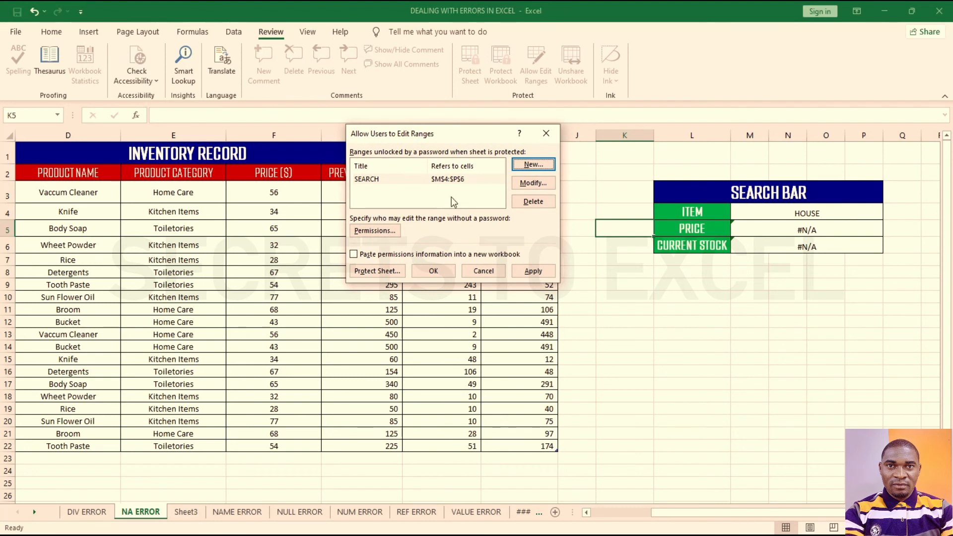
click(533, 271)
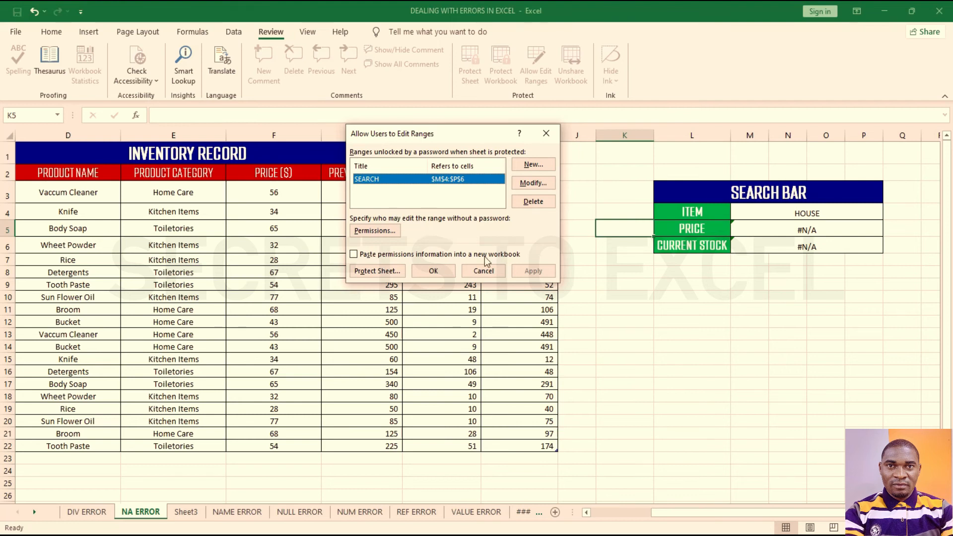
Step: Protect the NA ERROR sheet with a password, entering it twice to confirm
click(377, 271)
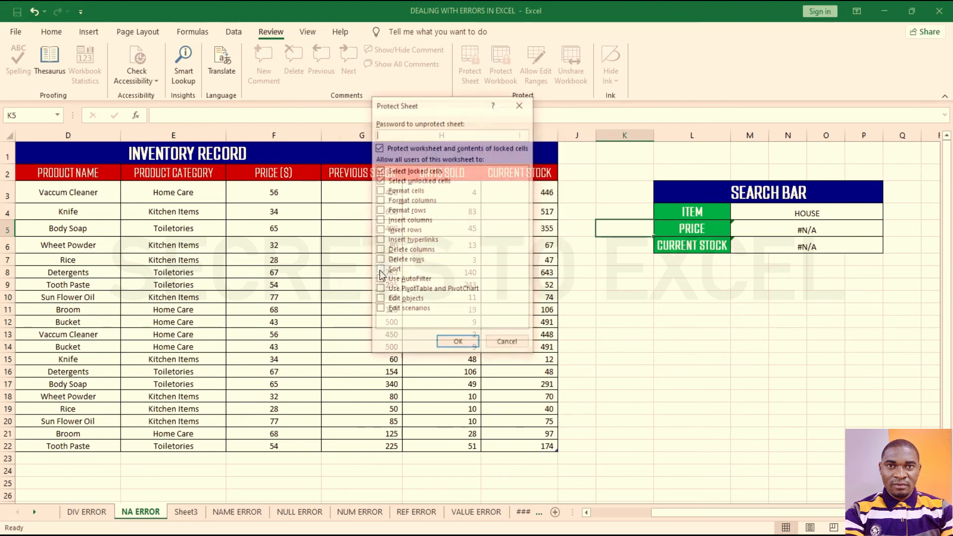
text(1234)
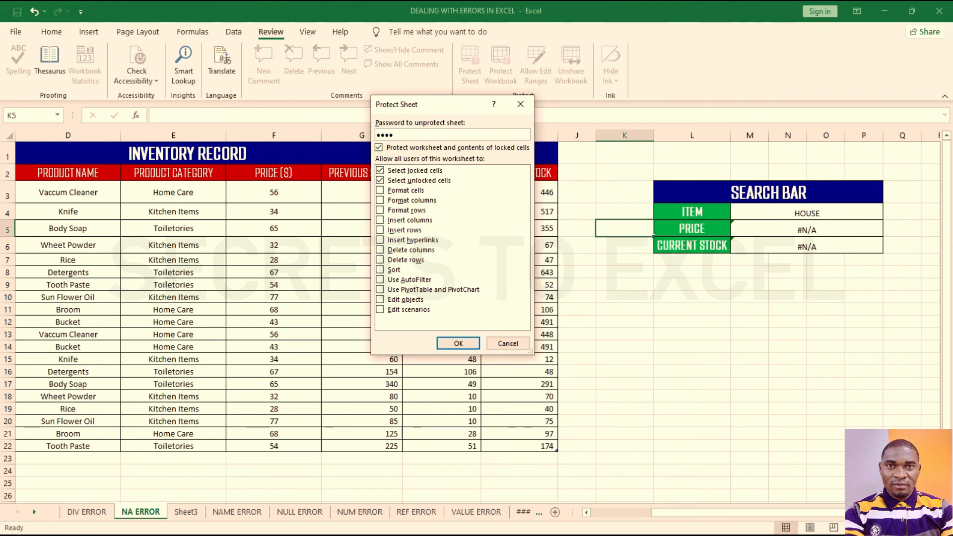
key(Return)
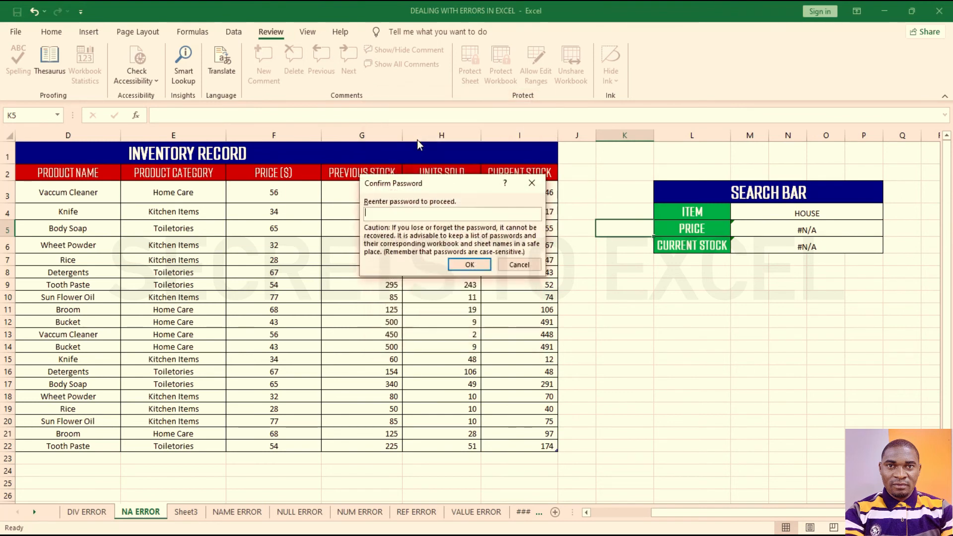
text(12)
key(Return)
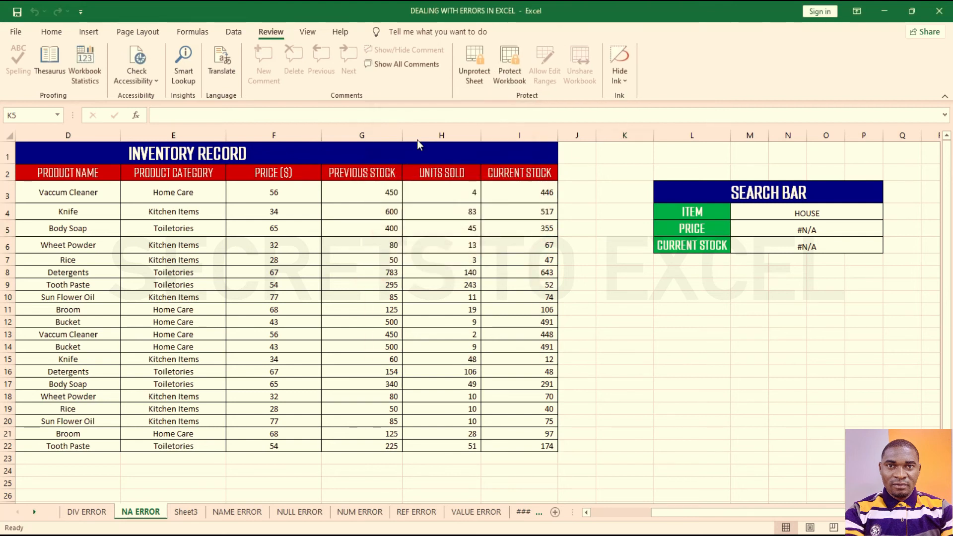
Step: Test locked cells like H6, the stock value 295 and K18, dismissing each protection warning
double_click(606, 334)
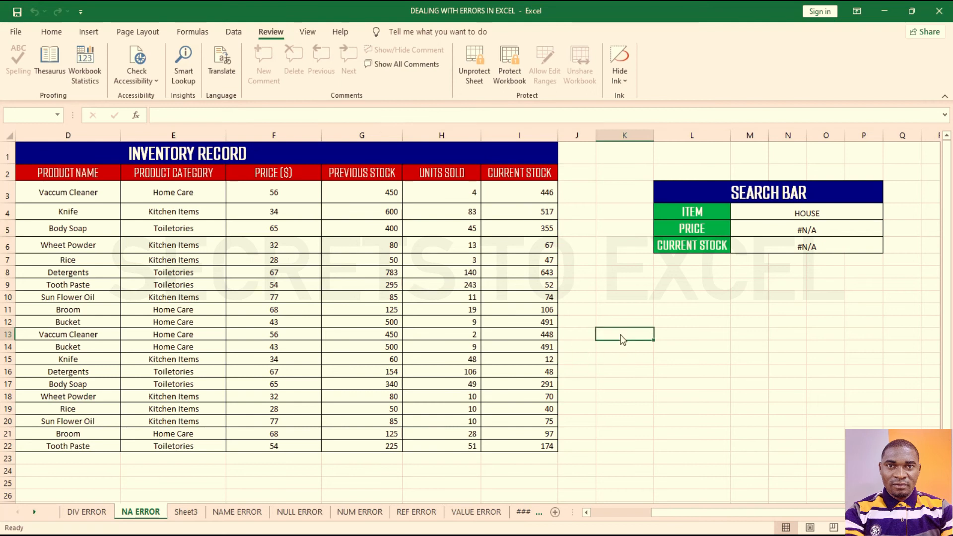
click(482, 309)
double_click(425, 252)
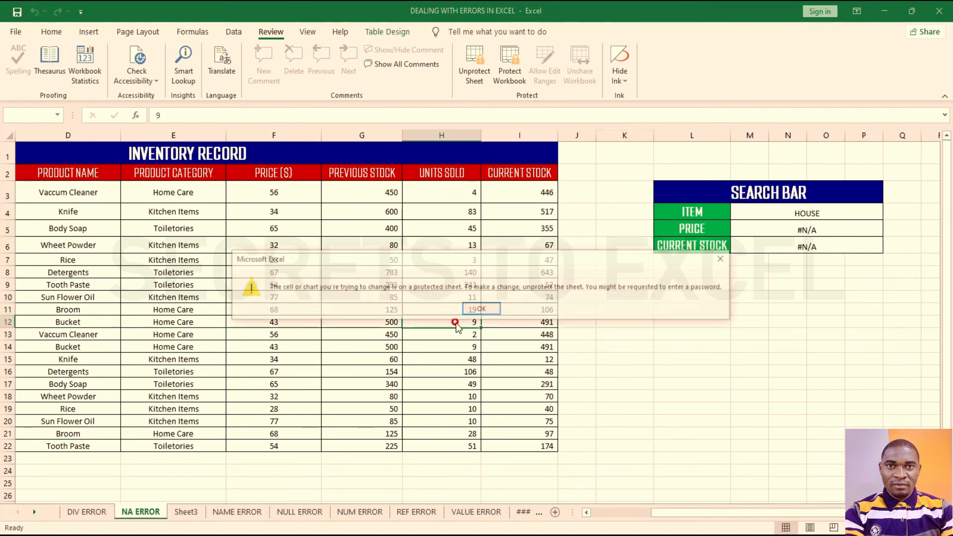
click(481, 309)
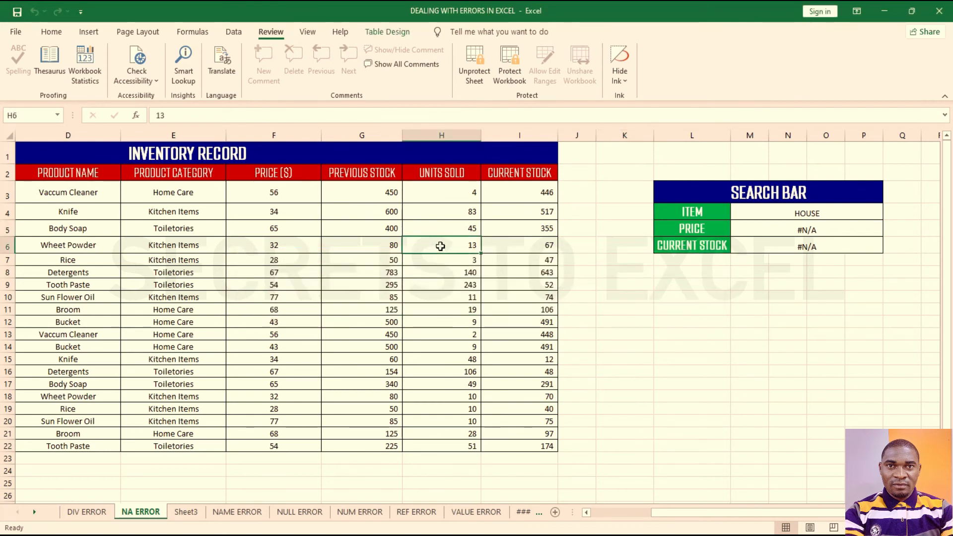
double_click(425, 251)
click(481, 310)
double_click(342, 284)
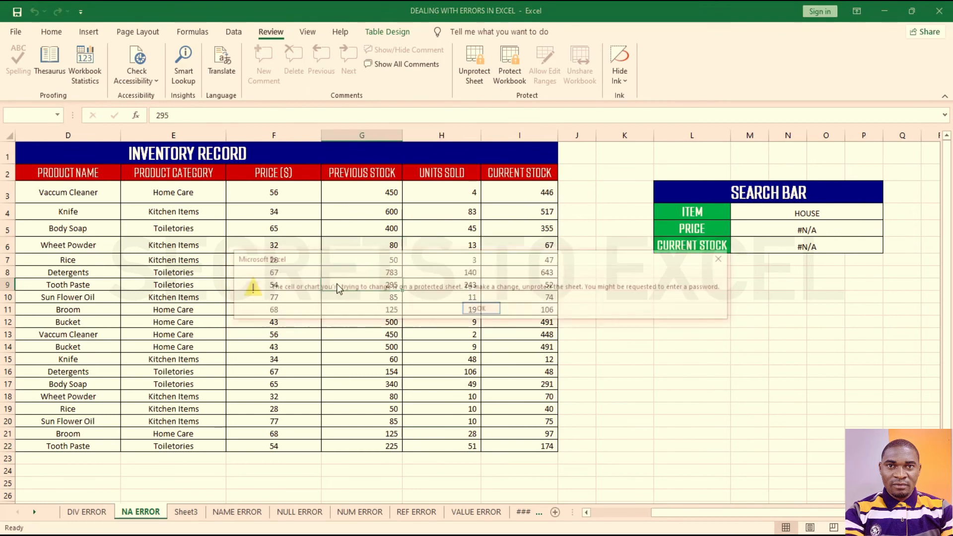
click(481, 309)
click(628, 397)
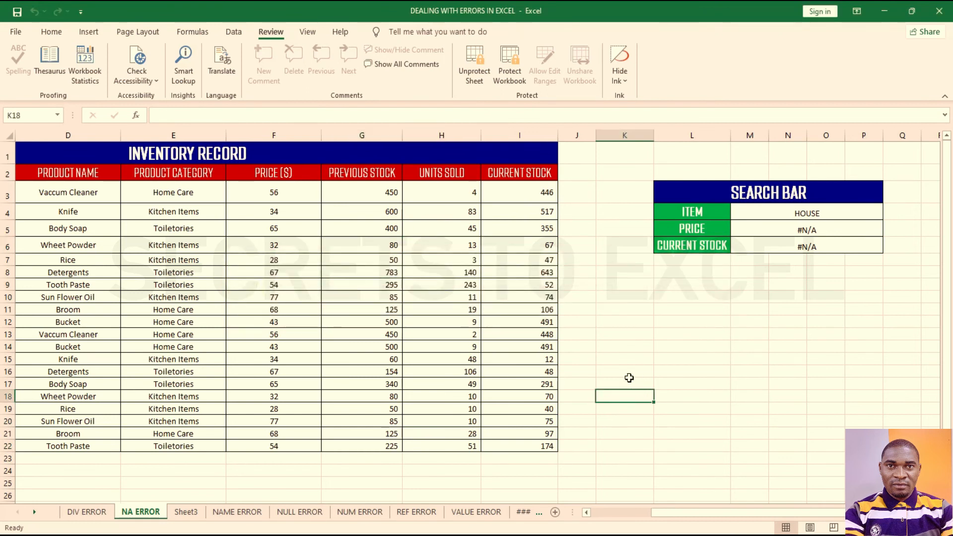
double_click(629, 405)
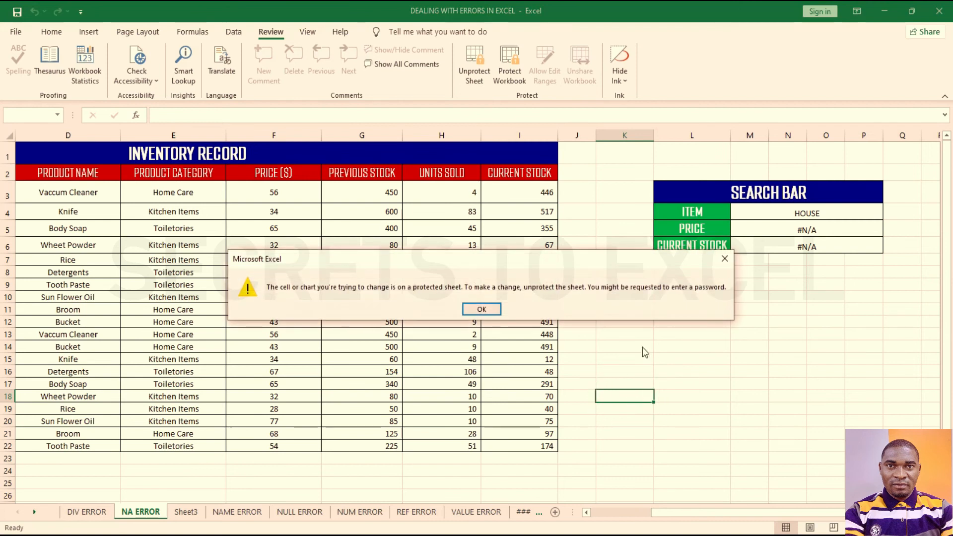
click(500, 310)
drag(797, 213, 806, 243)
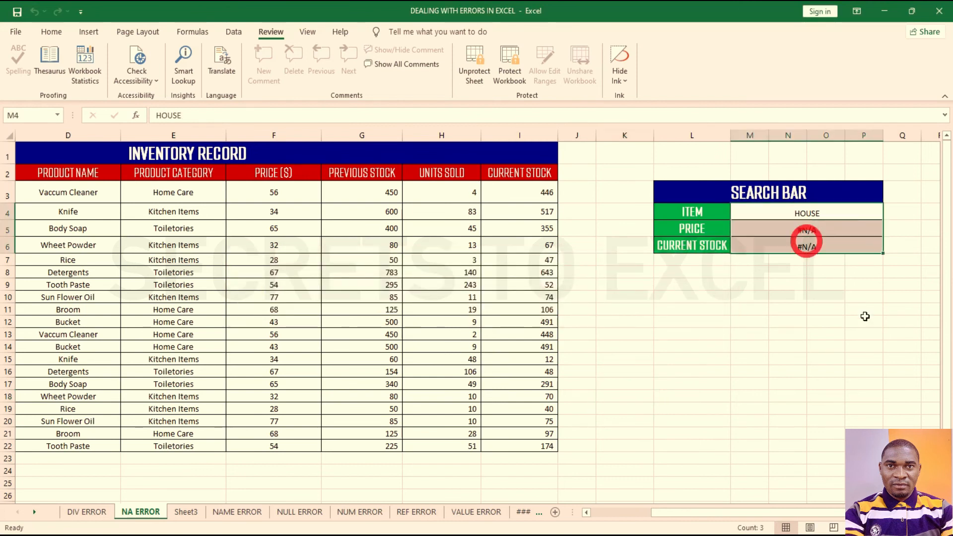
Step: Unlock the ITEM search cell M4 with the range password, retrying after a wrong entry
click(802, 215)
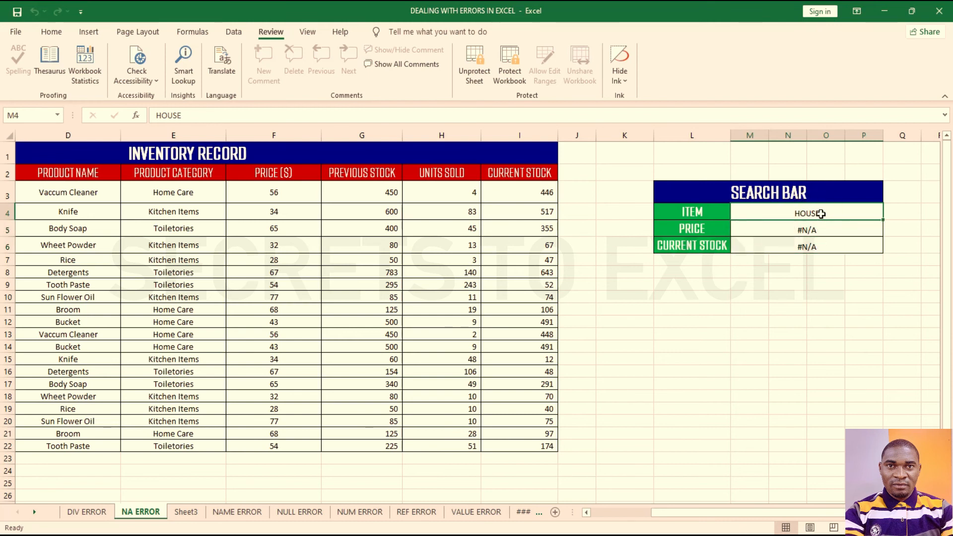
double_click(821, 214)
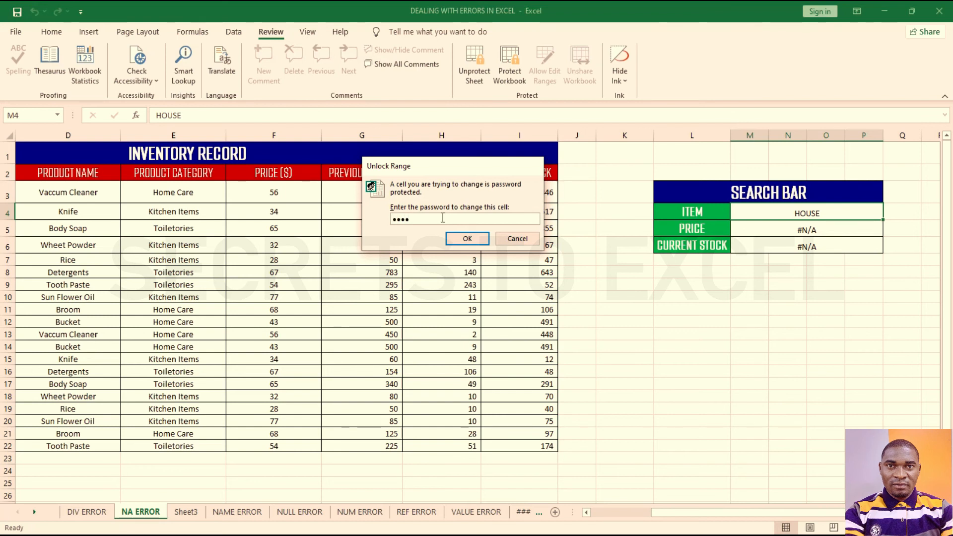
text(•••••••)
key(Return)
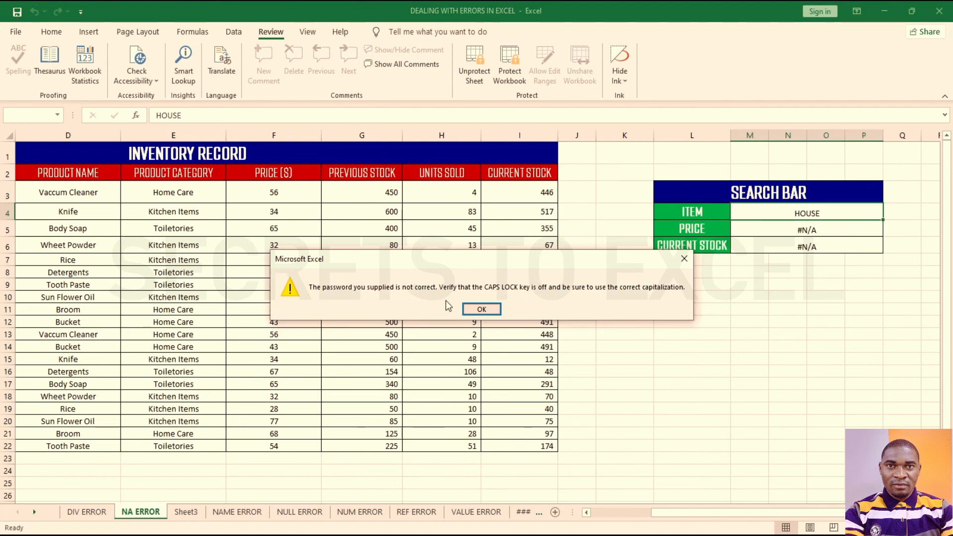
click(480, 308)
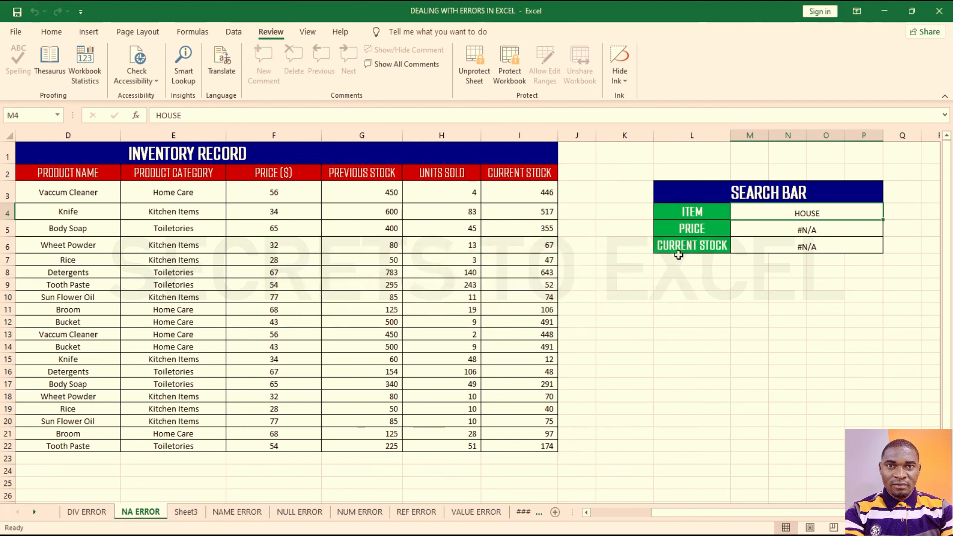
double_click(767, 210)
text(•••••)
key(Return)
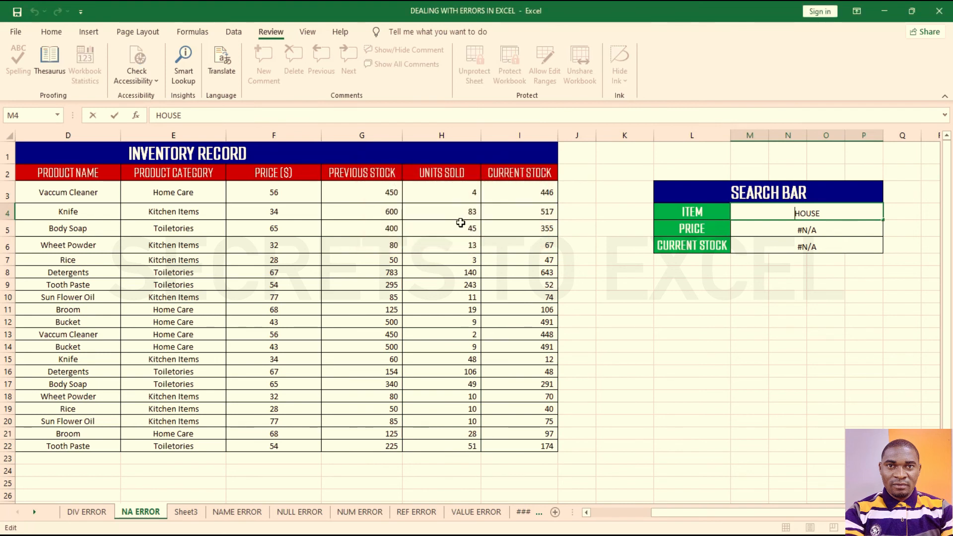
Step: Change the search item from HOUSE to OUSE
drag(827, 216, 784, 217)
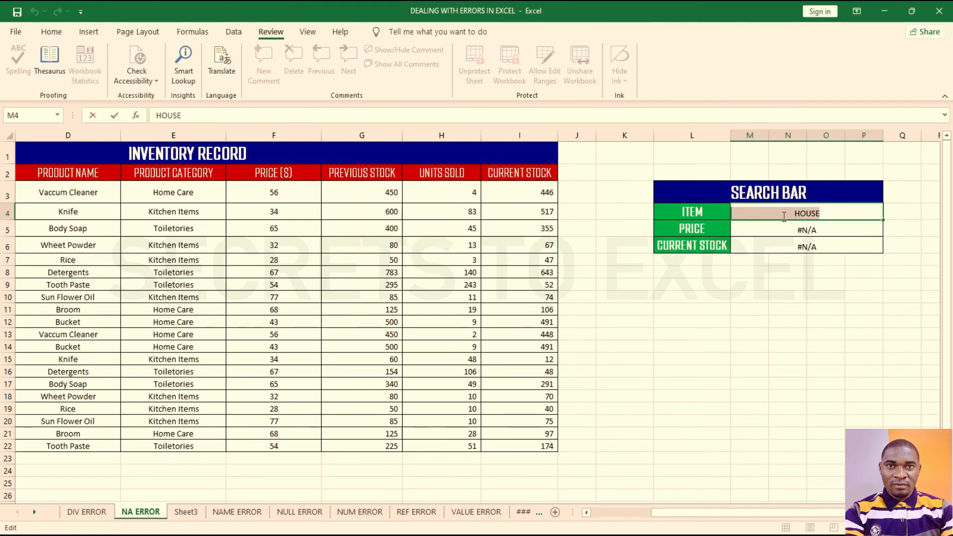
click(800, 213)
key(BackSpace)
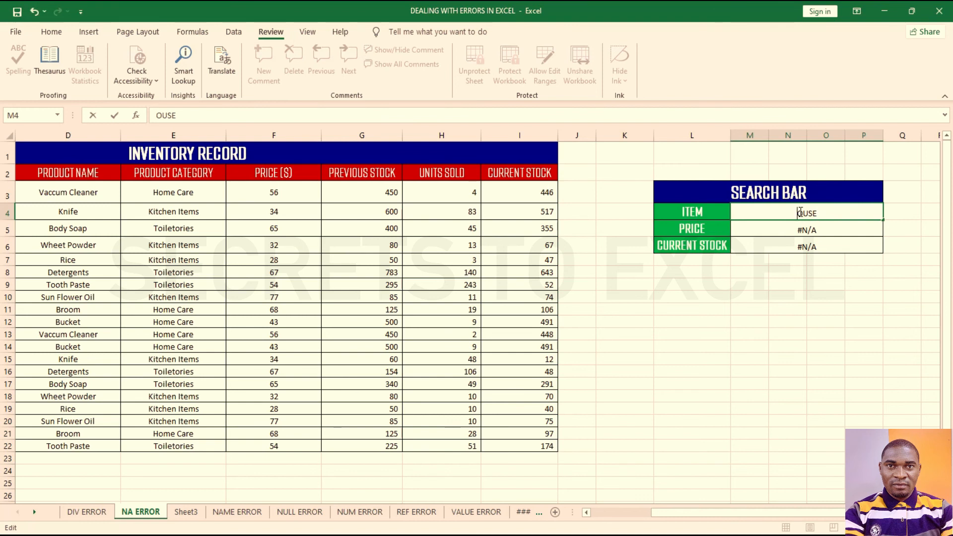
key(Return)
Step: Confirm two cells outside the search bar still refuse edits, dismissing the warnings
click(729, 325)
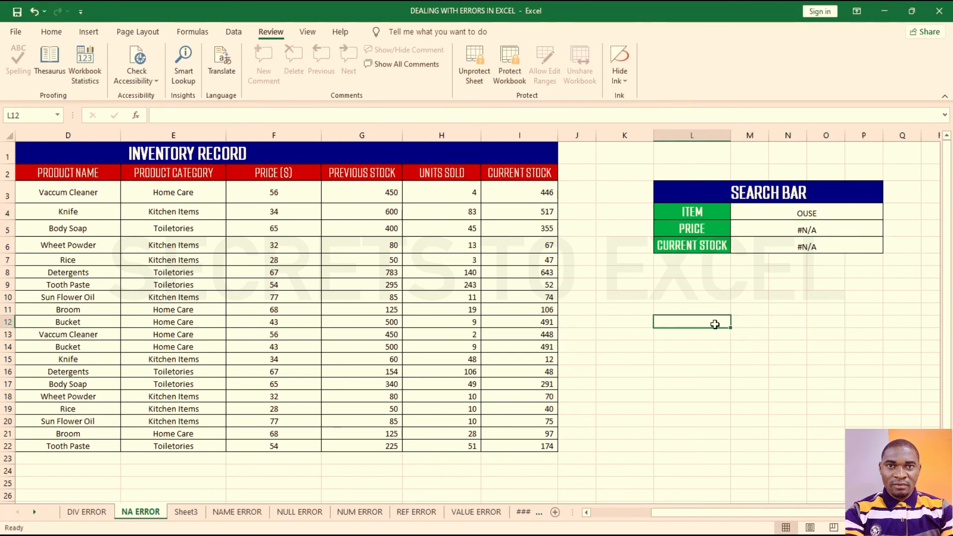
double_click(714, 324)
click(482, 309)
click(733, 396)
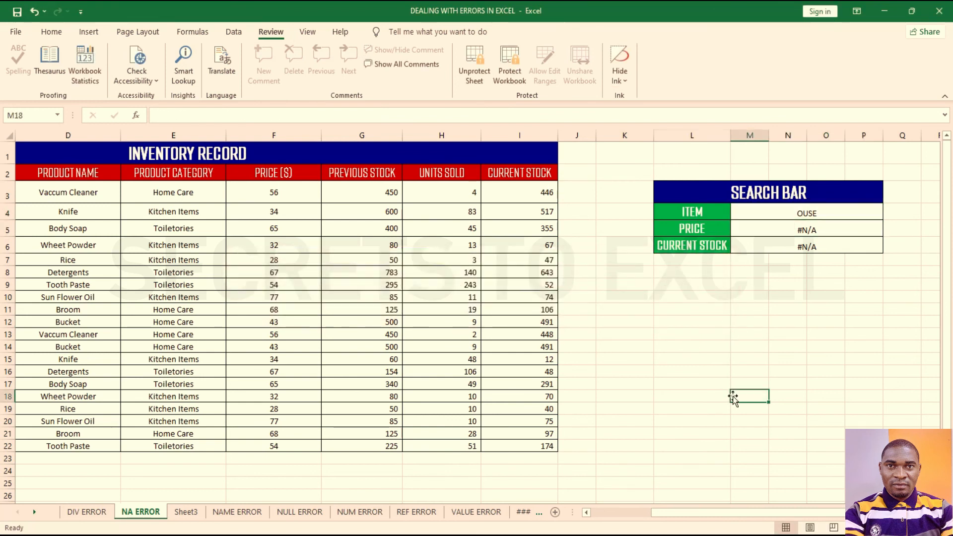
double_click(640, 395)
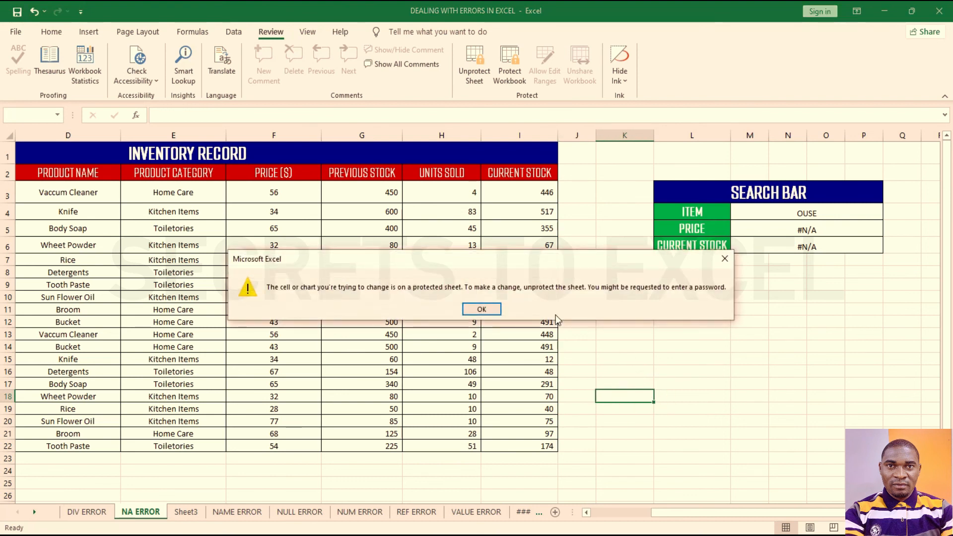
click(481, 309)
drag(831, 213, 832, 249)
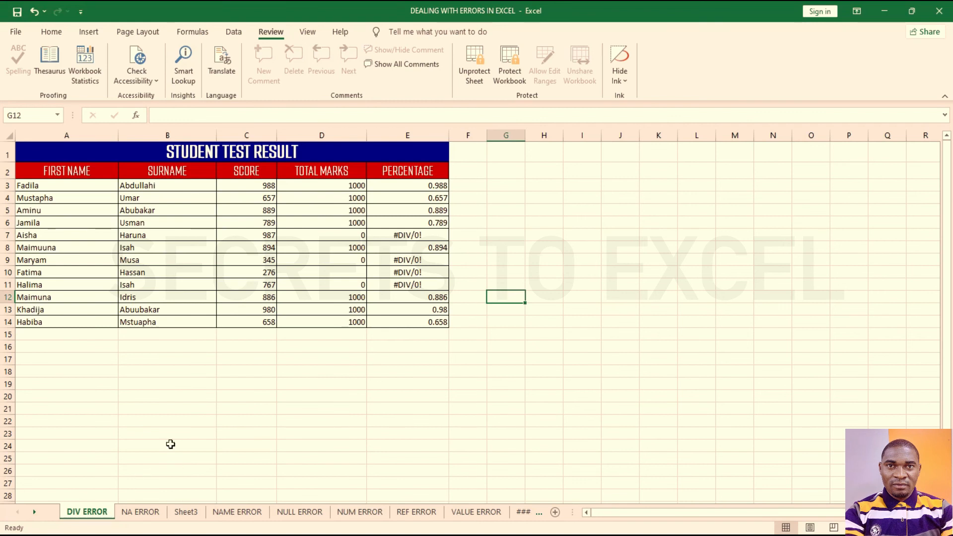
Step: Inspect the DIV ERROR percentage formula in E10 and the NA ERROR #N/A formula
drag(392, 244, 404, 296)
click(381, 272)
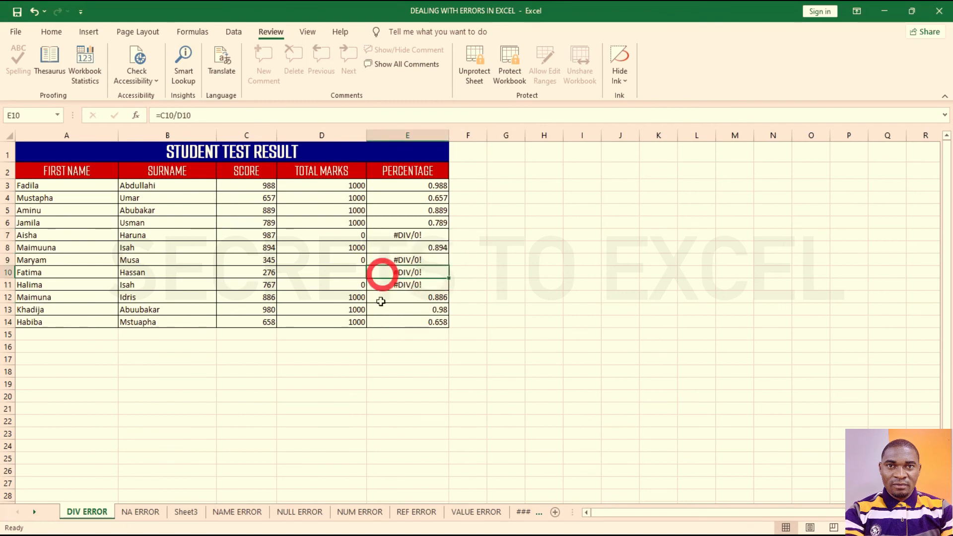
click(138, 510)
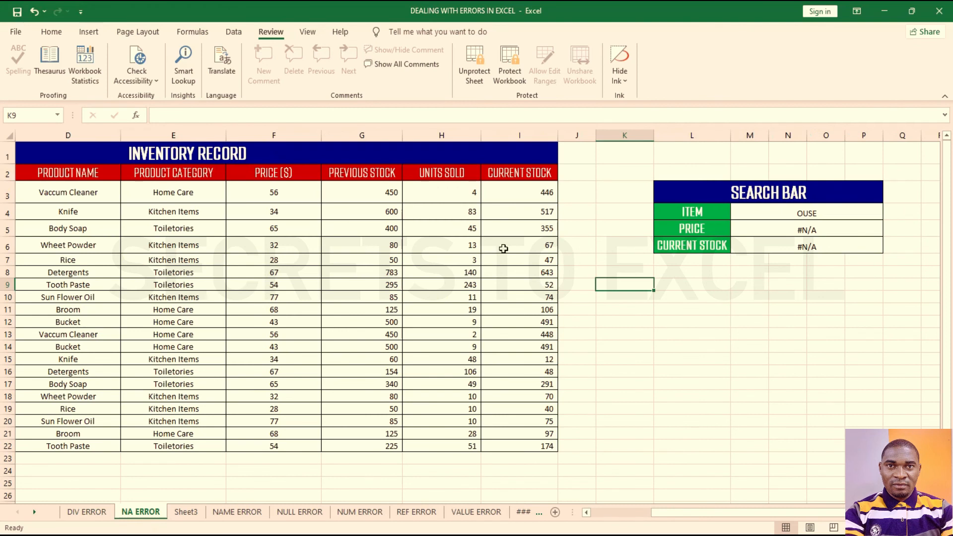
click(87, 511)
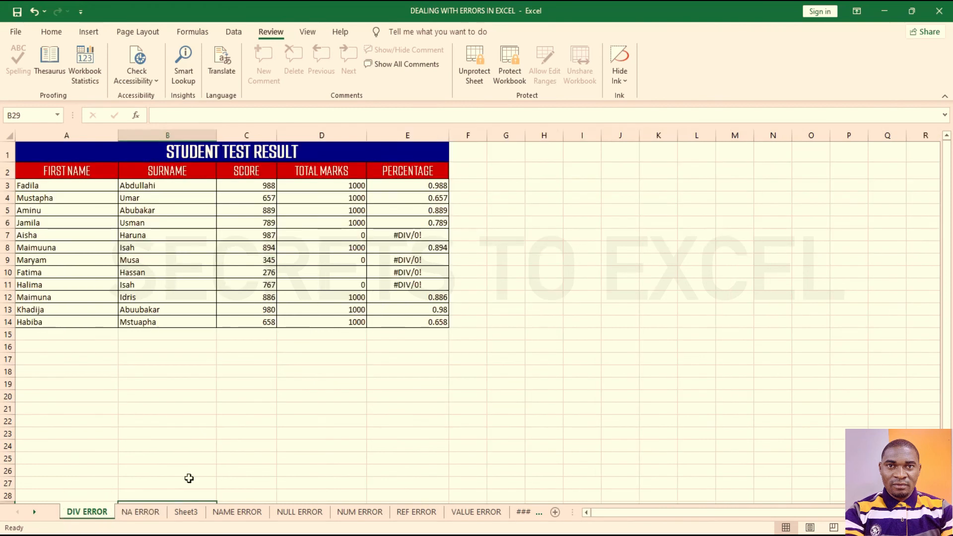
click(147, 513)
click(770, 249)
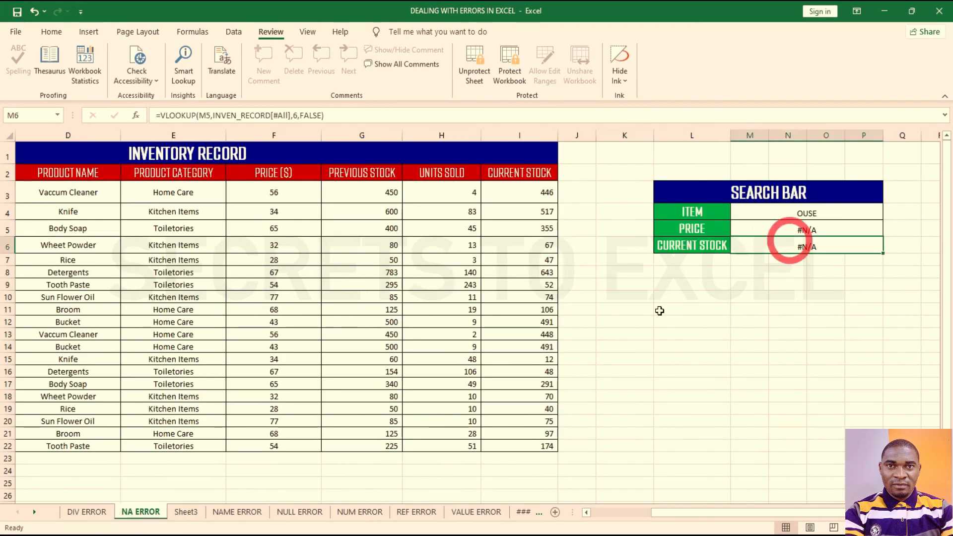
Step: Look over Sheet3, the NAME ERROR formula in J5, and the NULL ERROR range B13:D18
click(183, 512)
click(237, 512)
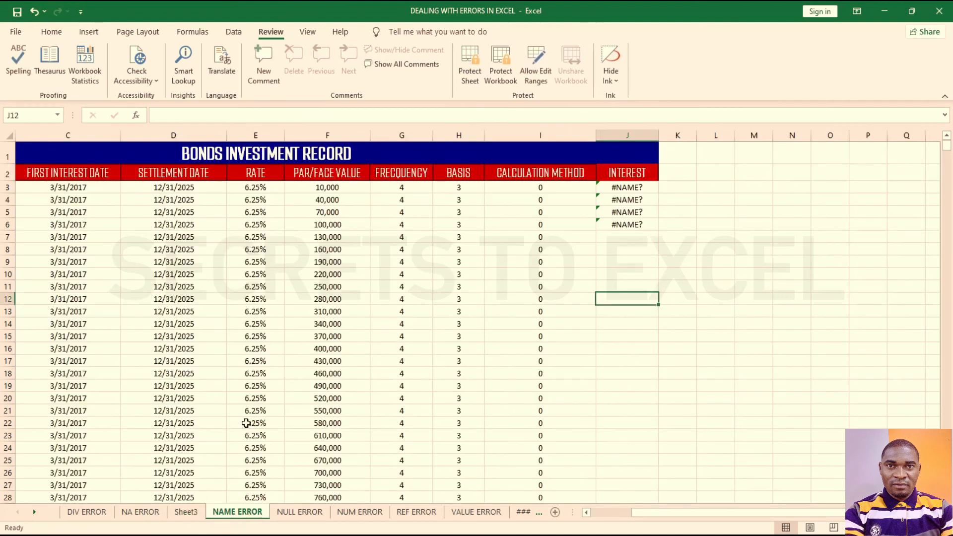
click(629, 212)
click(300, 511)
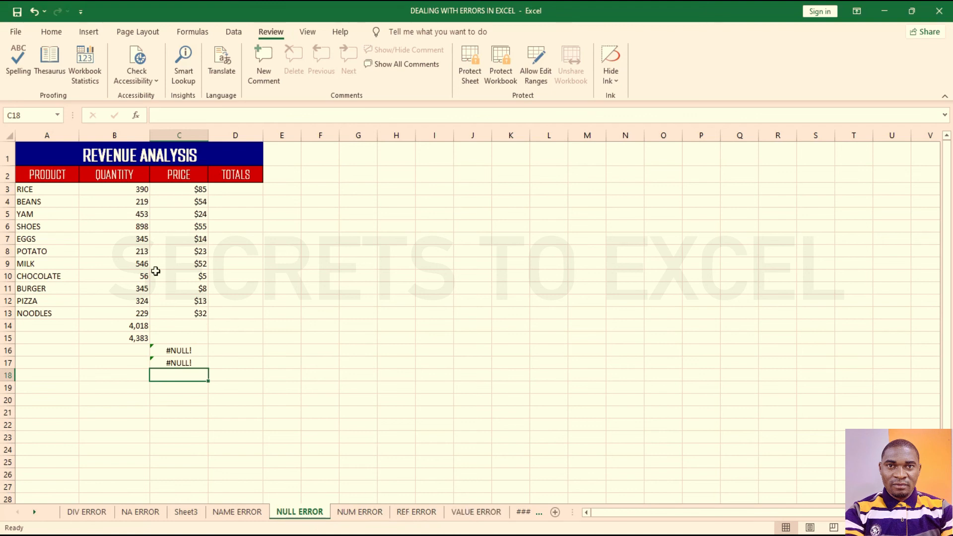
drag(114, 313, 220, 381)
click(330, 326)
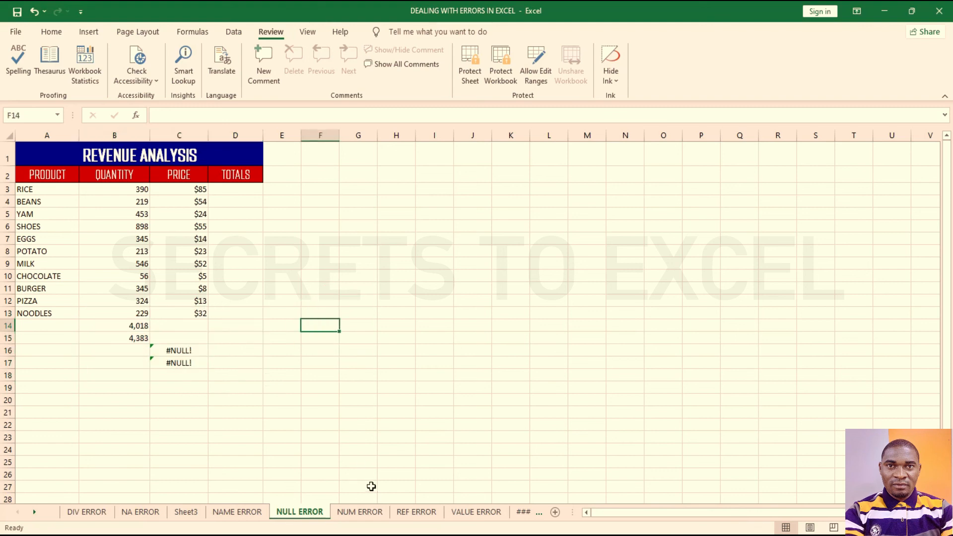
Step: Browse the NUM, REF, ######, CIR REF and VALUE error sheets, then return to NA ERROR
click(362, 512)
click(417, 512)
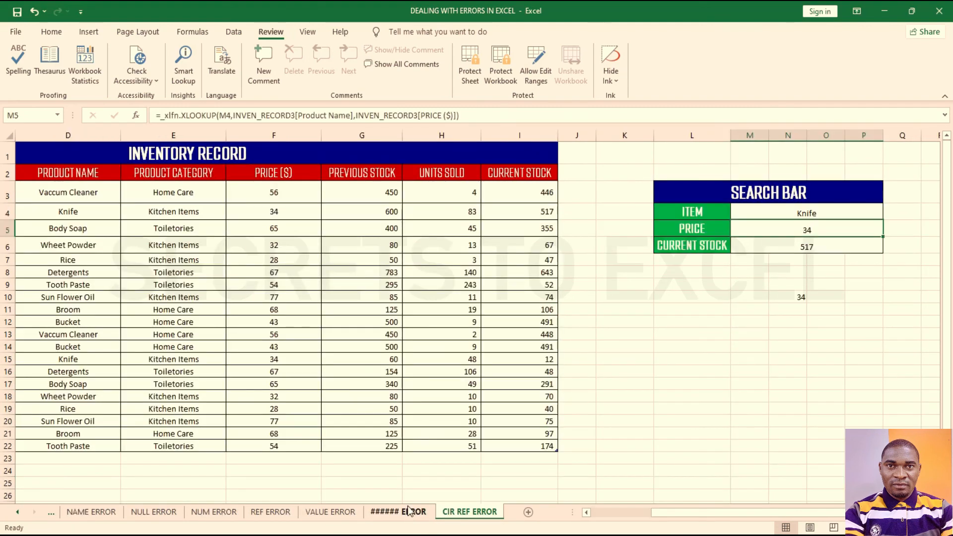
click(408, 511)
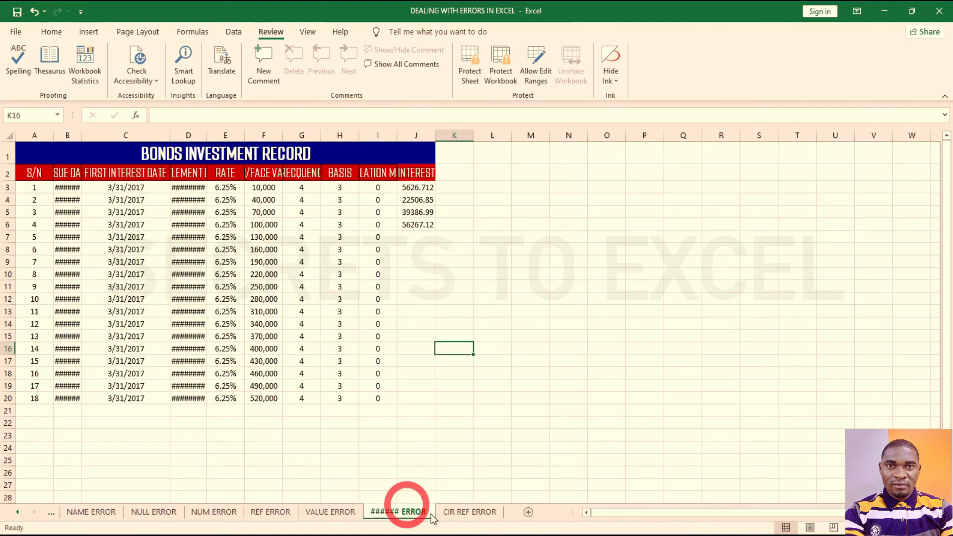
click(452, 512)
click(392, 512)
click(320, 512)
click(271, 512)
click(225, 512)
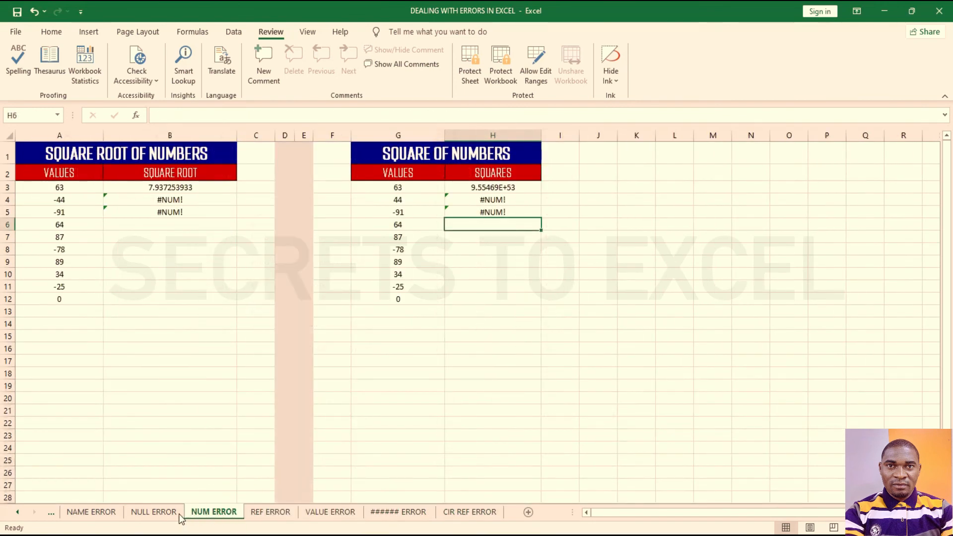
click(157, 512)
click(88, 512)
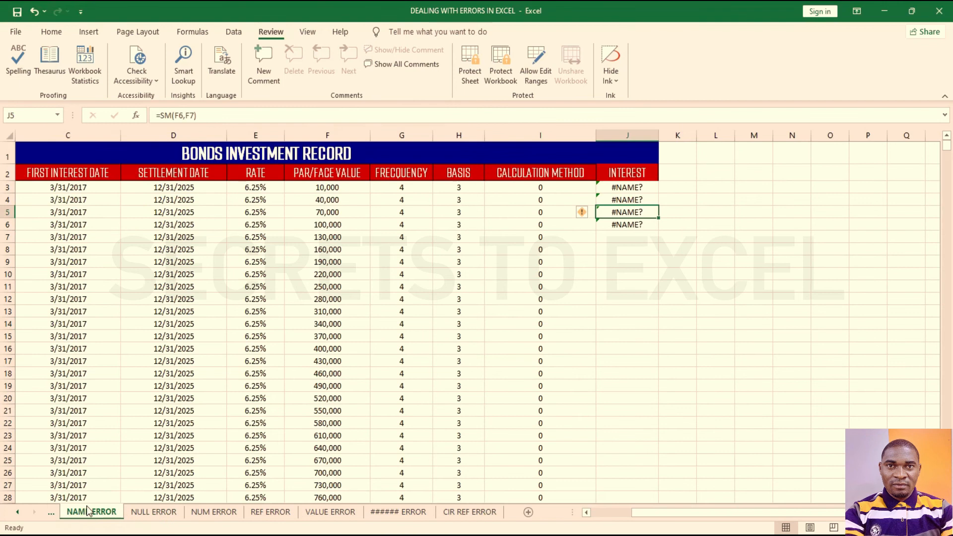
click(52, 513)
click(51, 513)
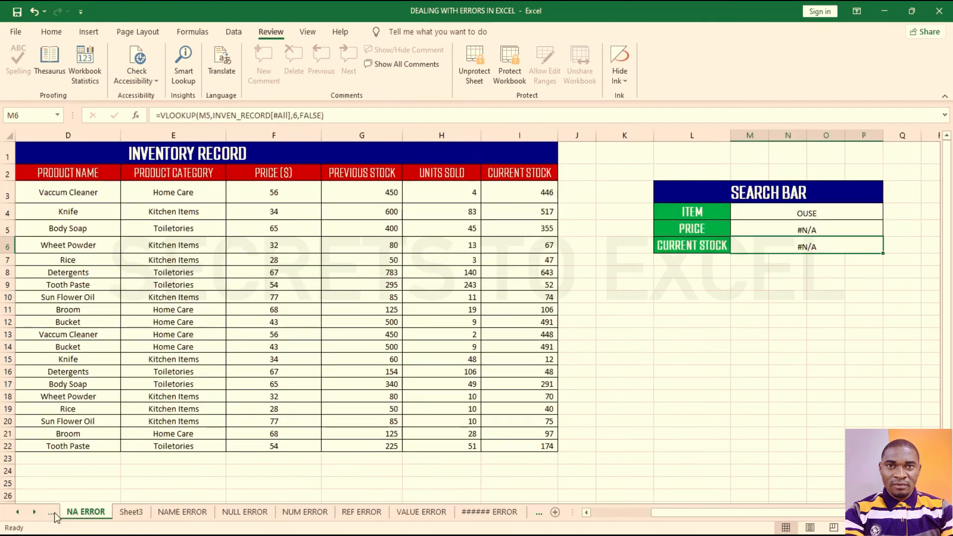
Step: Switch to the DIV ERROR sheet
click(54, 514)
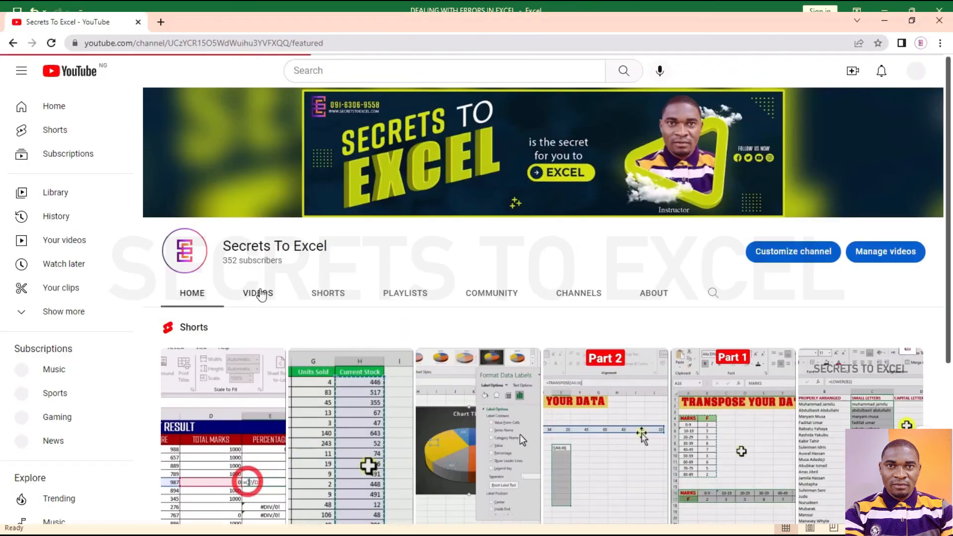
Step: Open the DONT MEMORIZE ANY EXCEL FORMULA video from the channel's Videos list
click(261, 294)
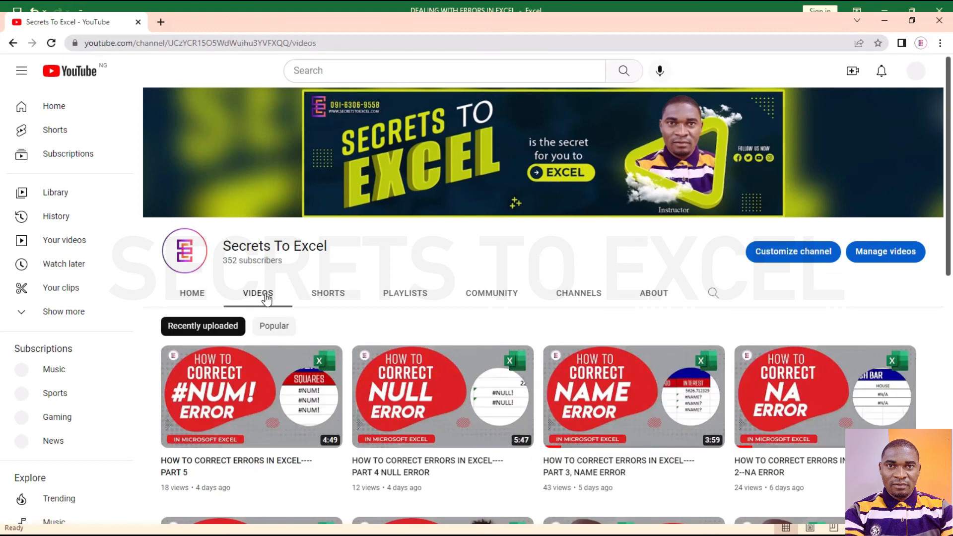
scroll(303, 337, down, 5)
scroll(306, 341, down, 3)
click(390, 335)
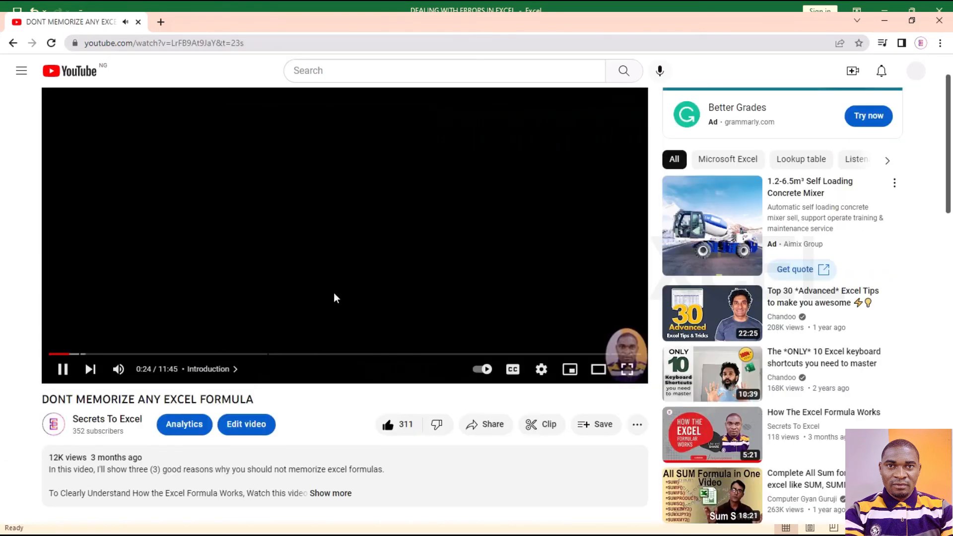
Step: Highlight the viewer comment asking how to password-protect columns
scroll(332, 292, down, 2)
scroll(333, 292, down, 6)
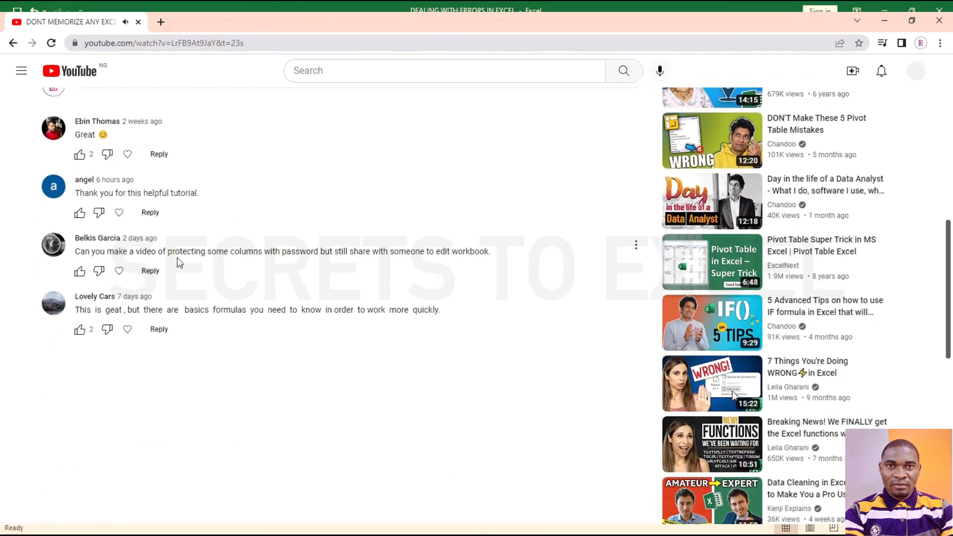
drag(76, 251, 390, 251)
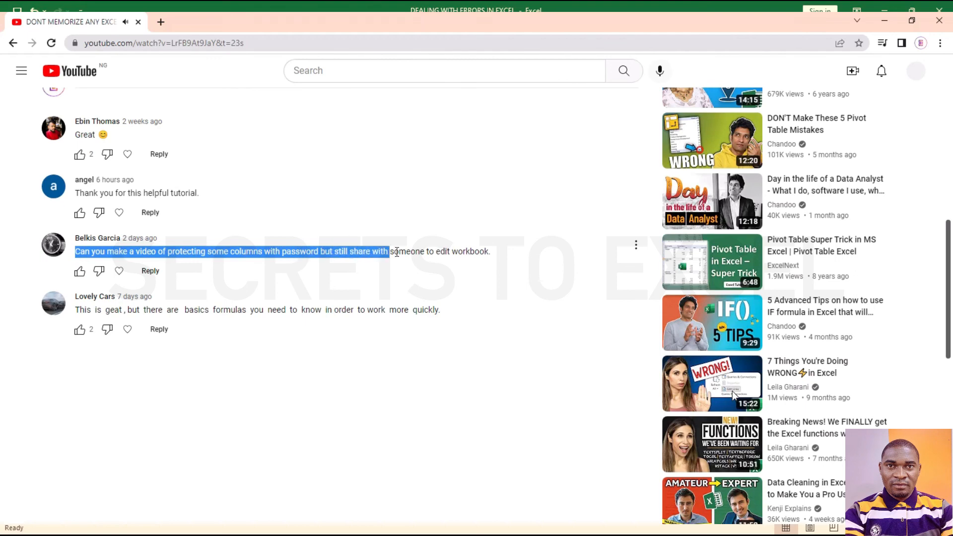